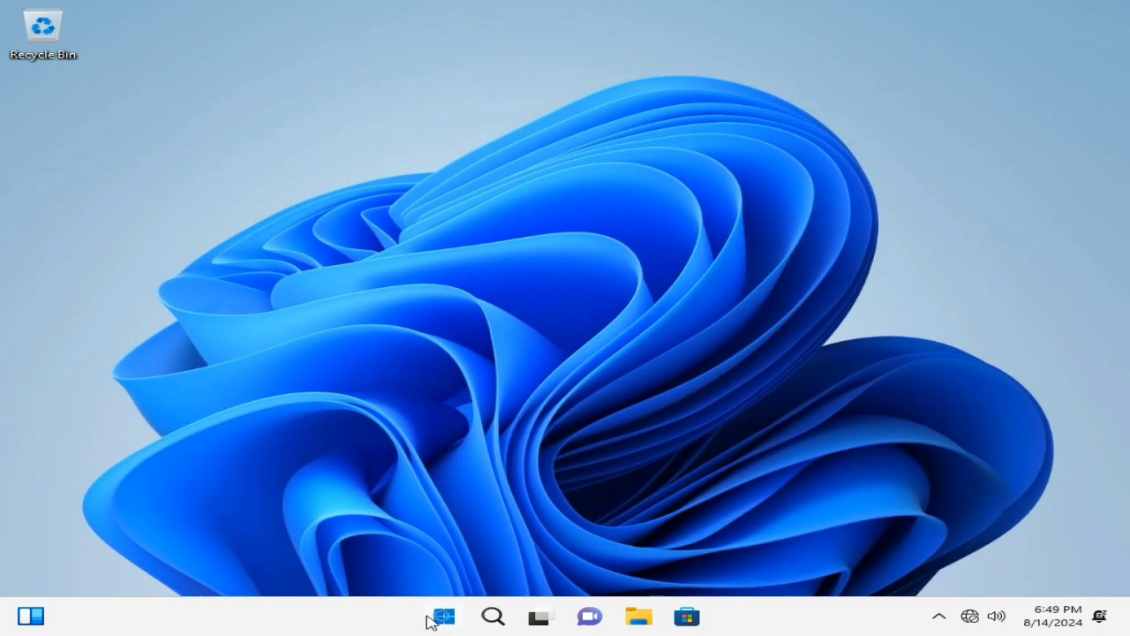
pyautogui.click(175, 531)
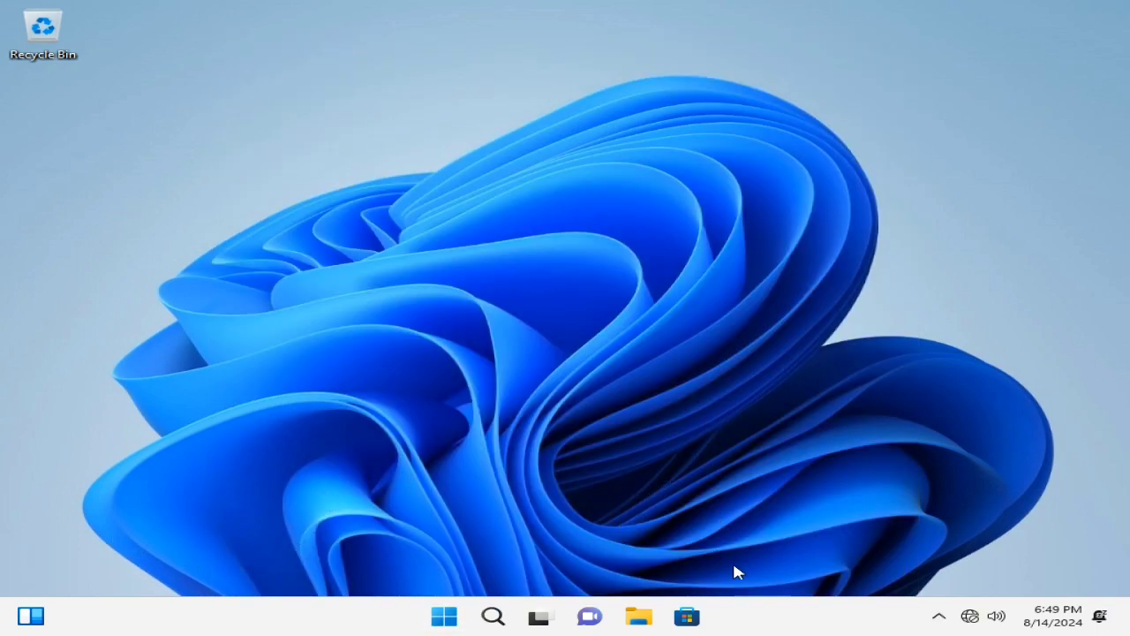
pyautogui.rightClick(783, 615)
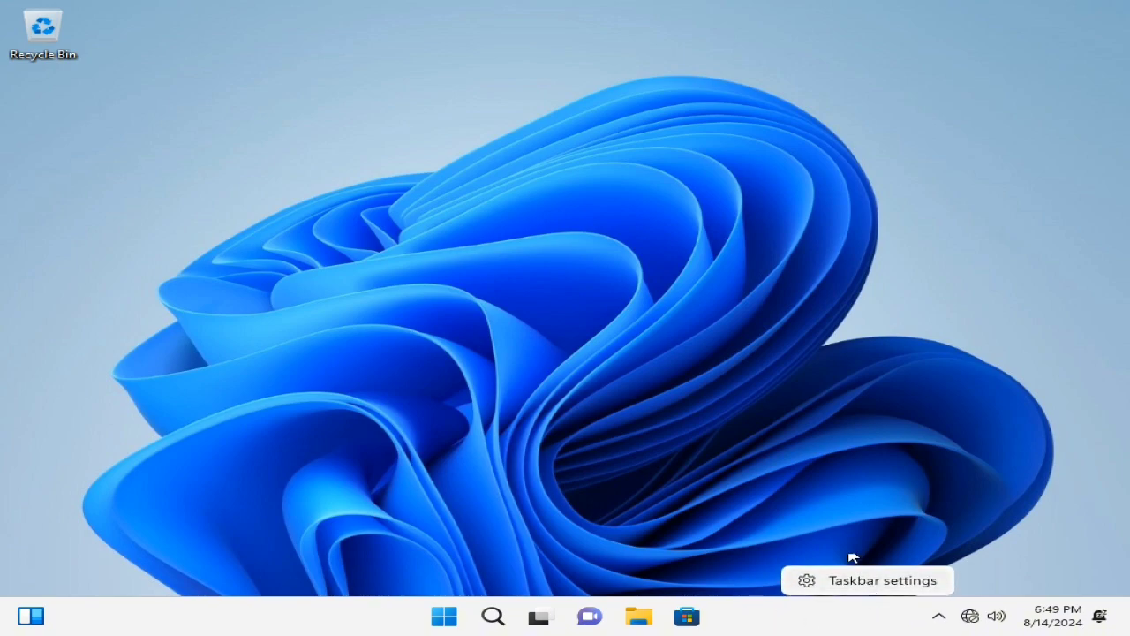
pyautogui.click(872, 588)
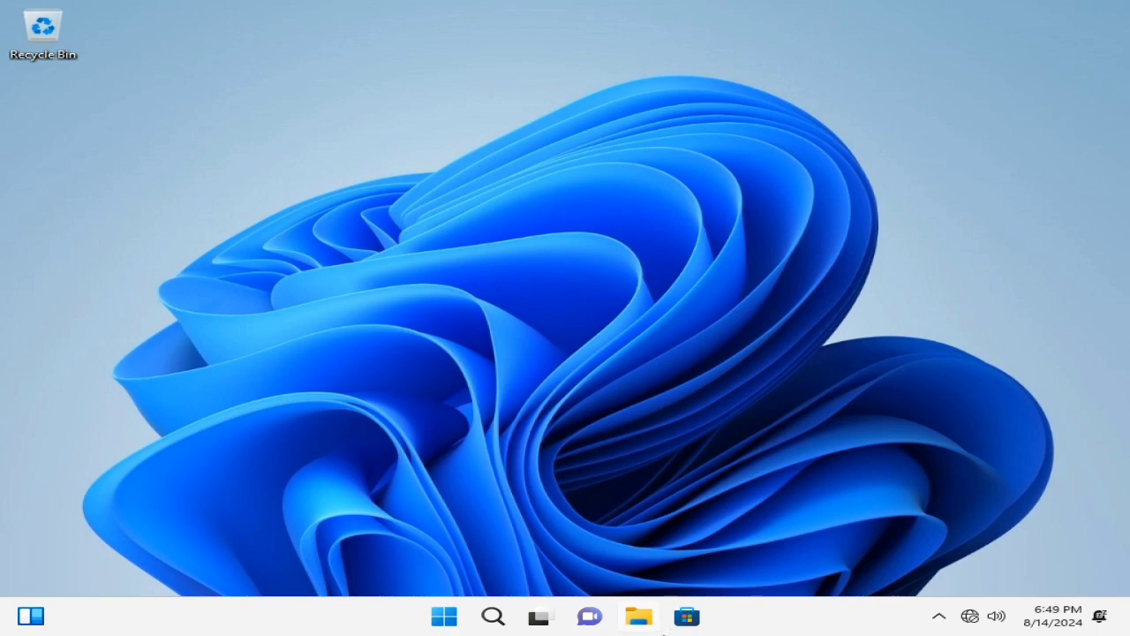
# - Launch setup64 from the VMware Tools DVD drive (D:), allow it to run, and minimize the file window
pyautogui.press('super+e')
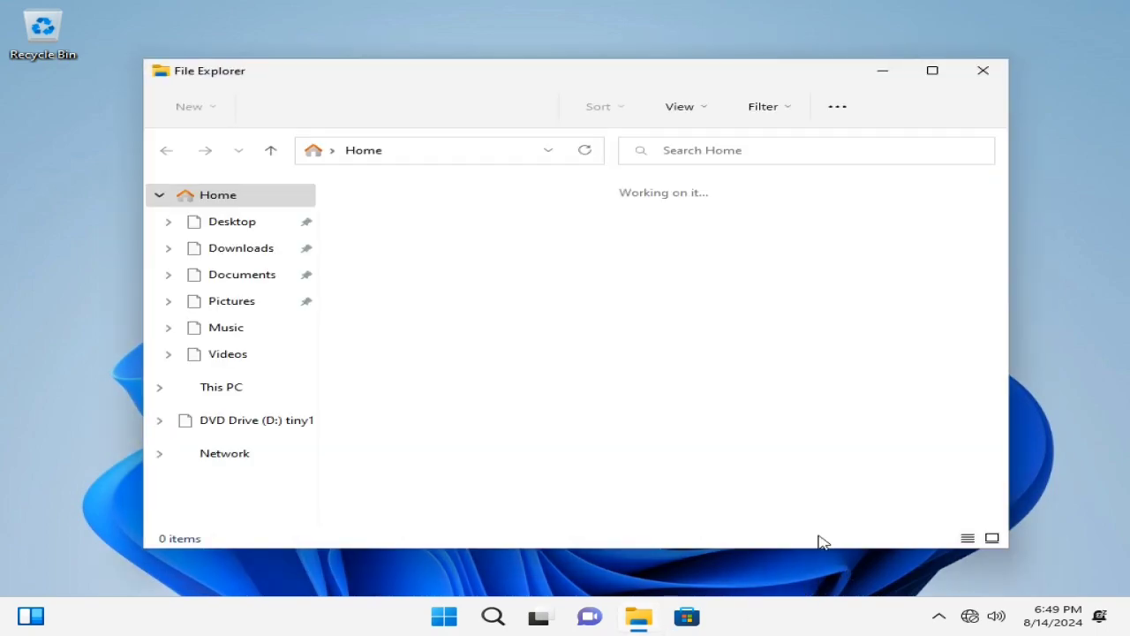
pyautogui.click(257, 432)
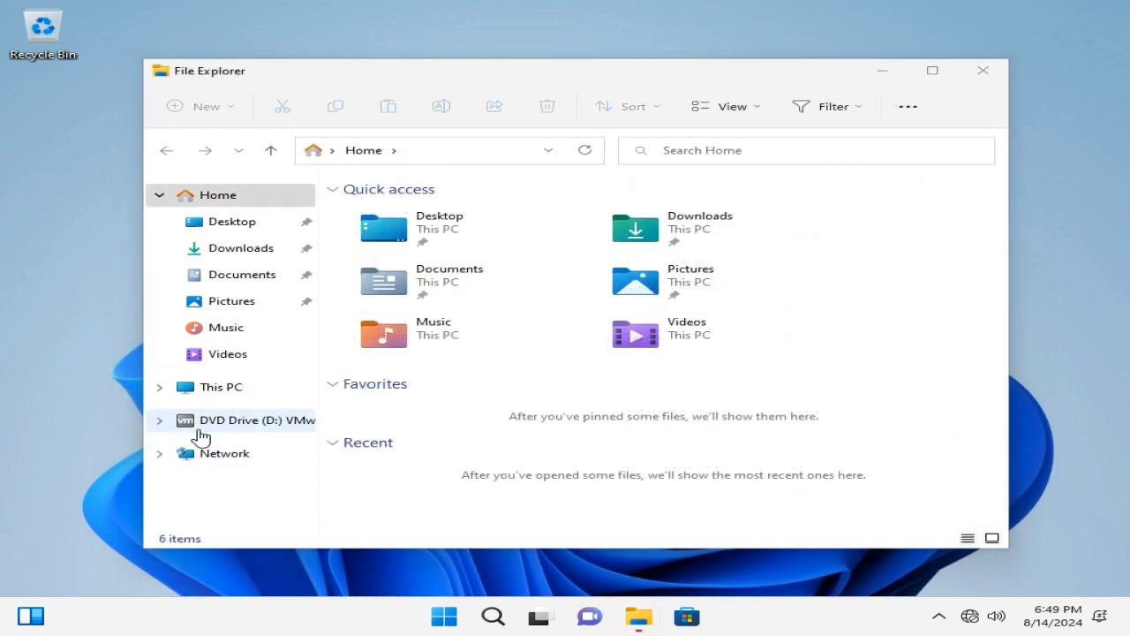
pyautogui.click(235, 433)
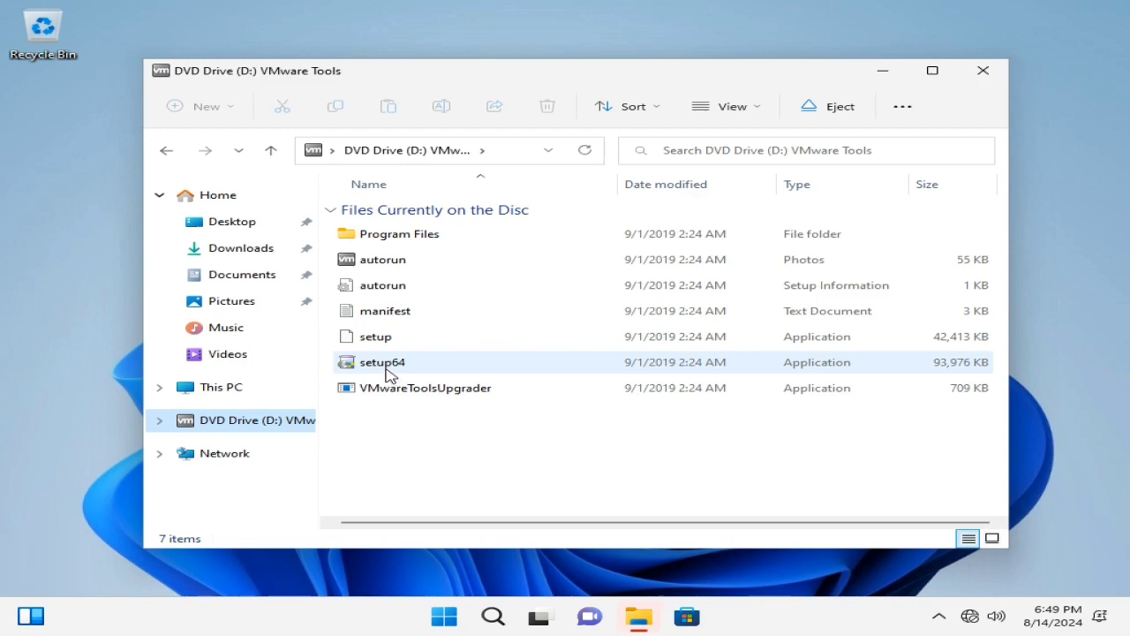
pyautogui.doubleClick(392, 371)
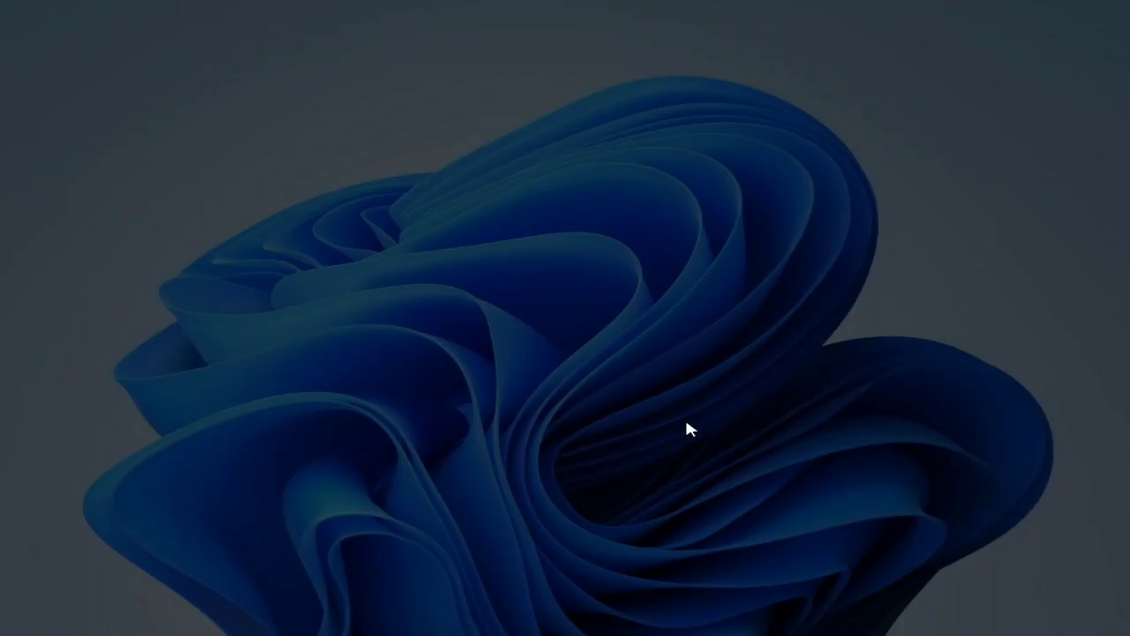
pyautogui.click(438, 452)
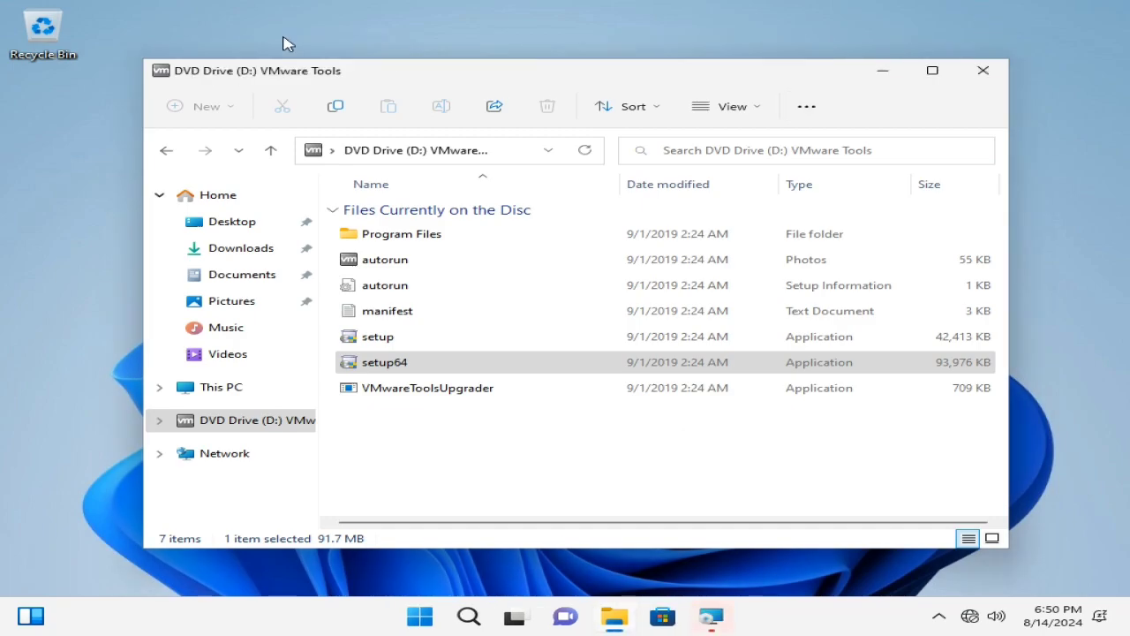
pyautogui.click(885, 72)
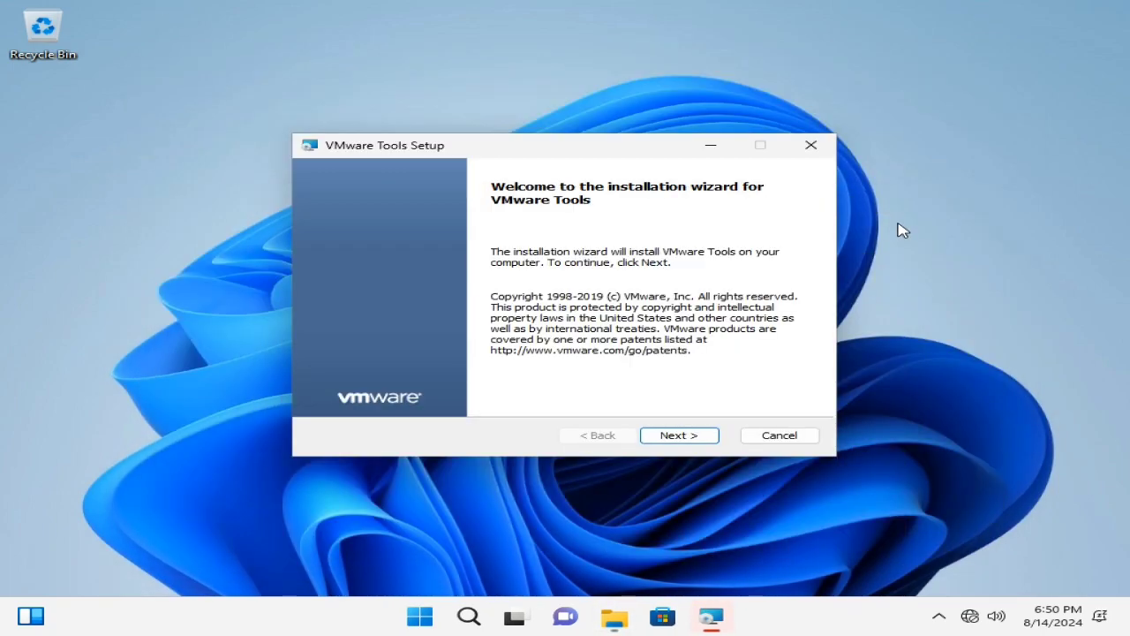
# - Install VMware Tools with the Complete setup type and restart the system
pyautogui.click(684, 442)
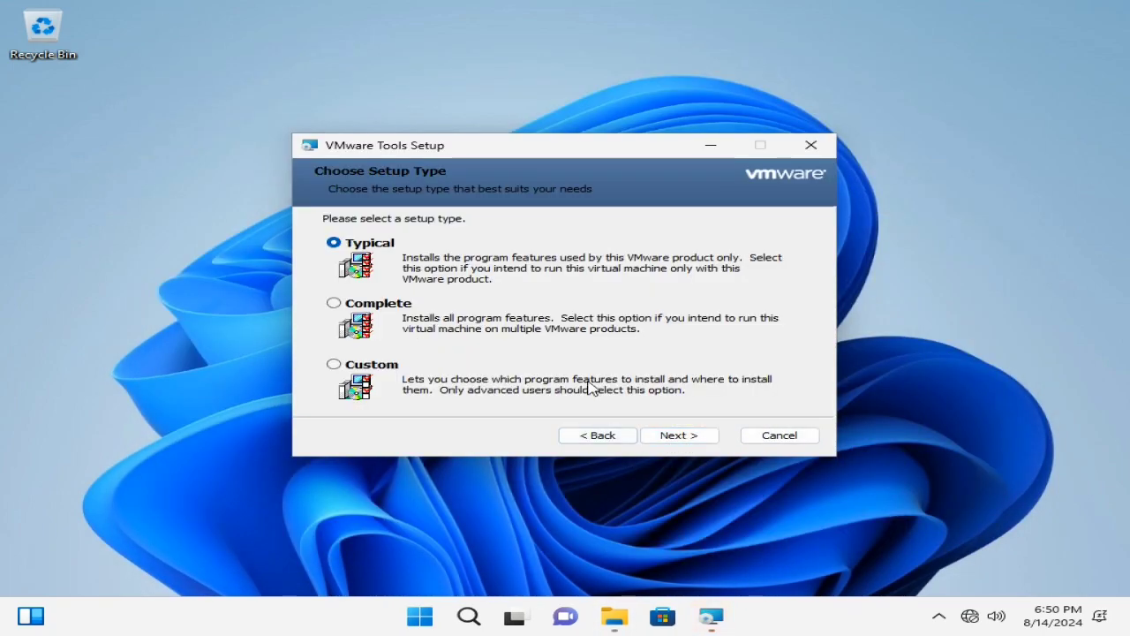
pyautogui.click(395, 306)
pyautogui.click(671, 434)
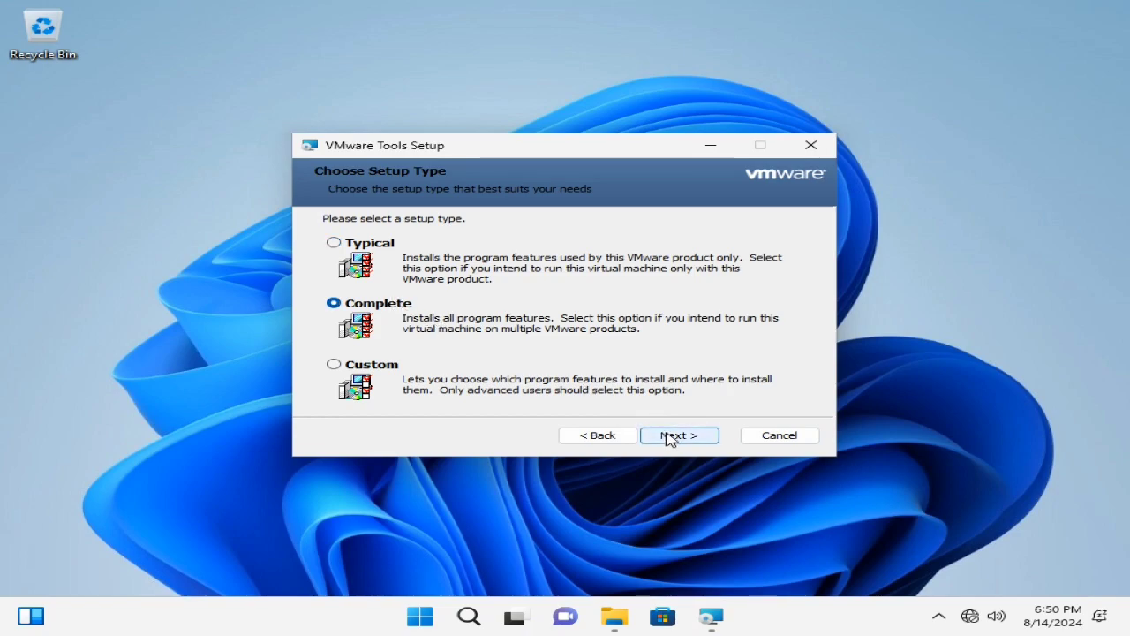
pyautogui.click(694, 445)
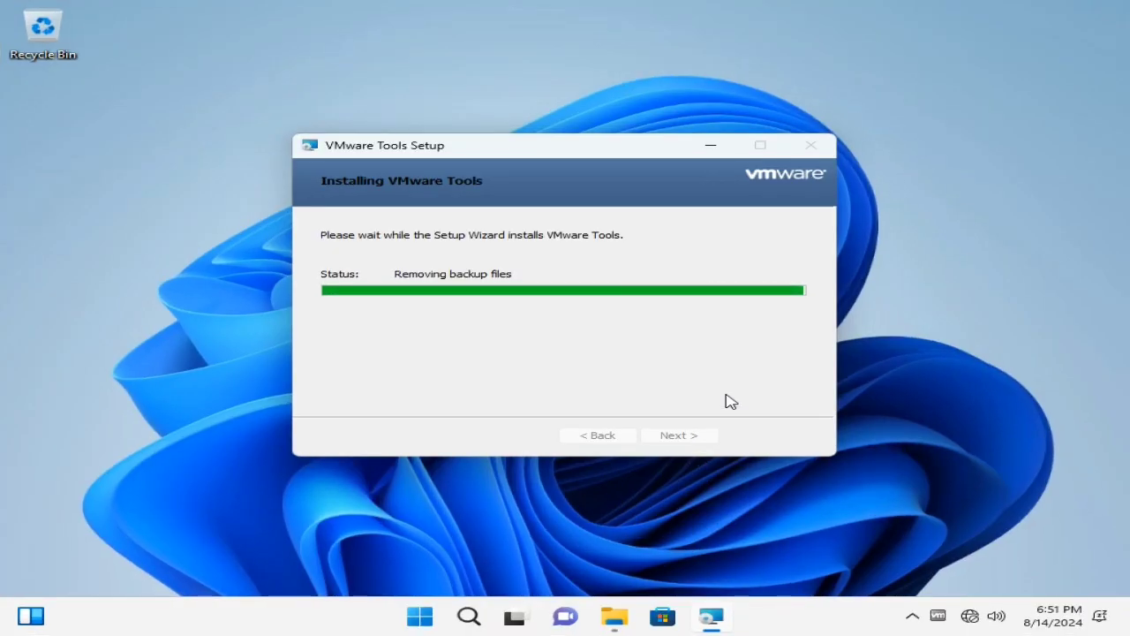
pyautogui.click(676, 434)
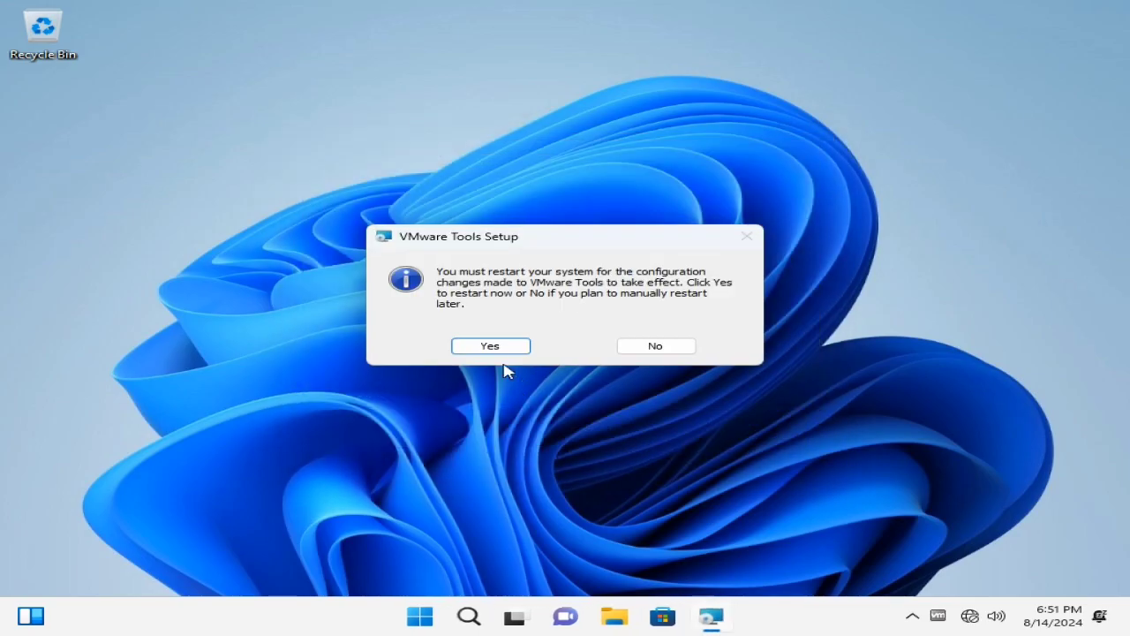
pyautogui.click(490, 346)
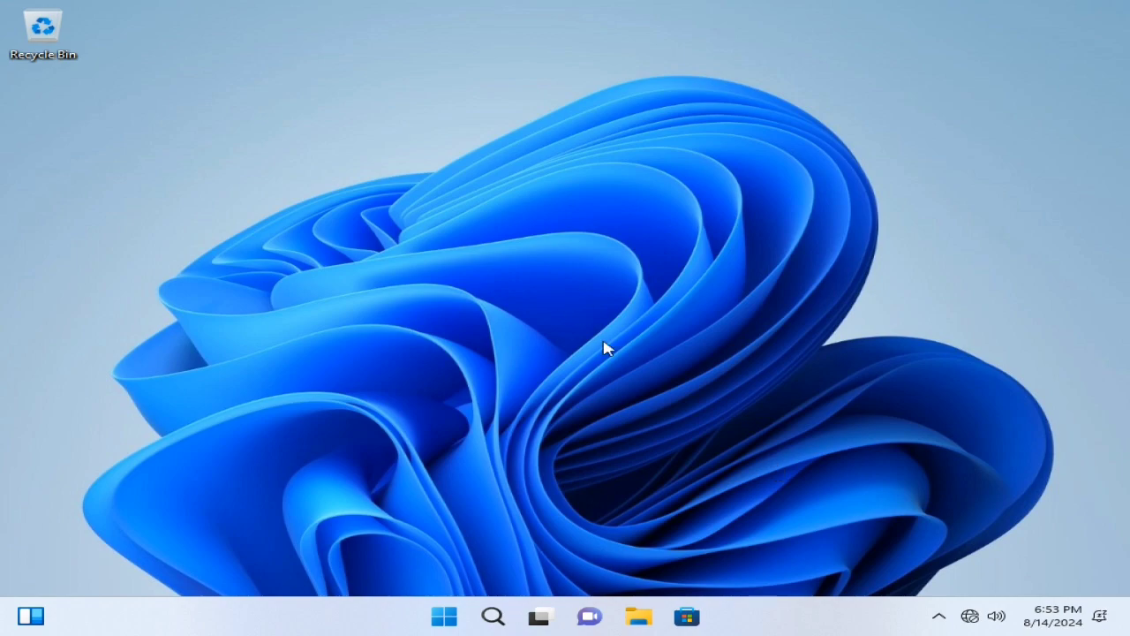
pyautogui.click(444, 616)
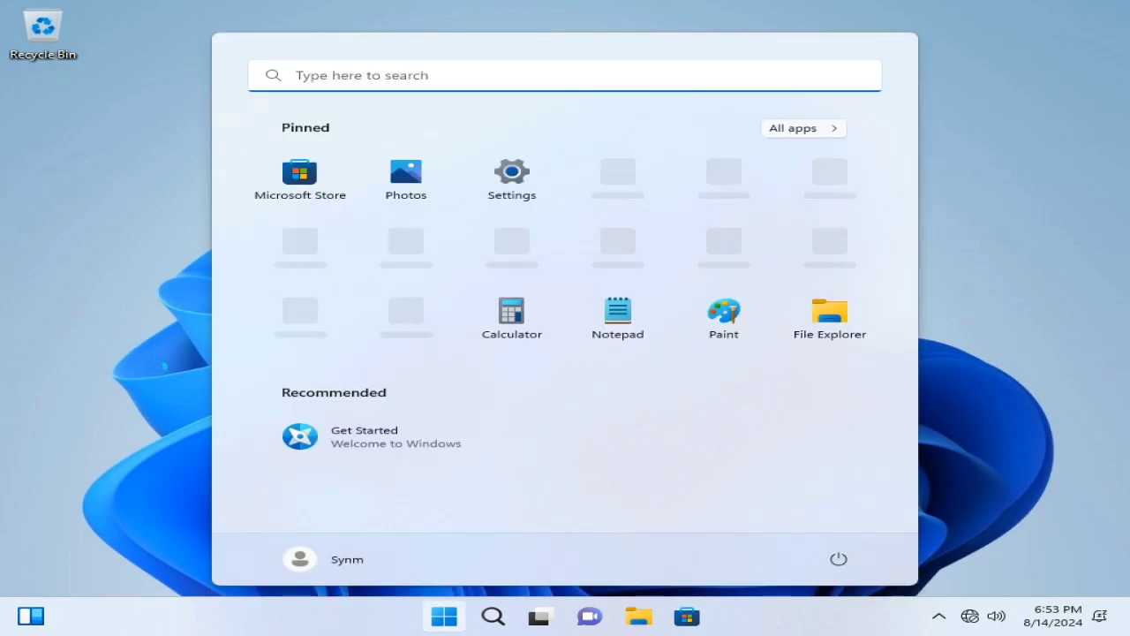
pyautogui.click(264, 433)
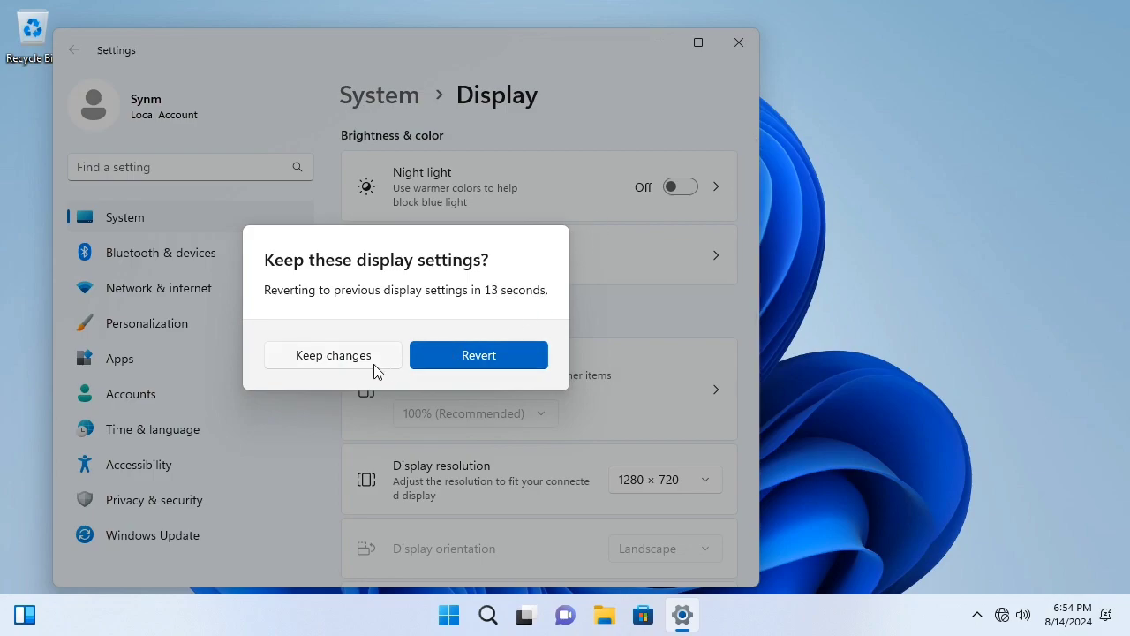
# - Keep the 1280 × 720 display resolution and close Settings
pyautogui.click(375, 369)
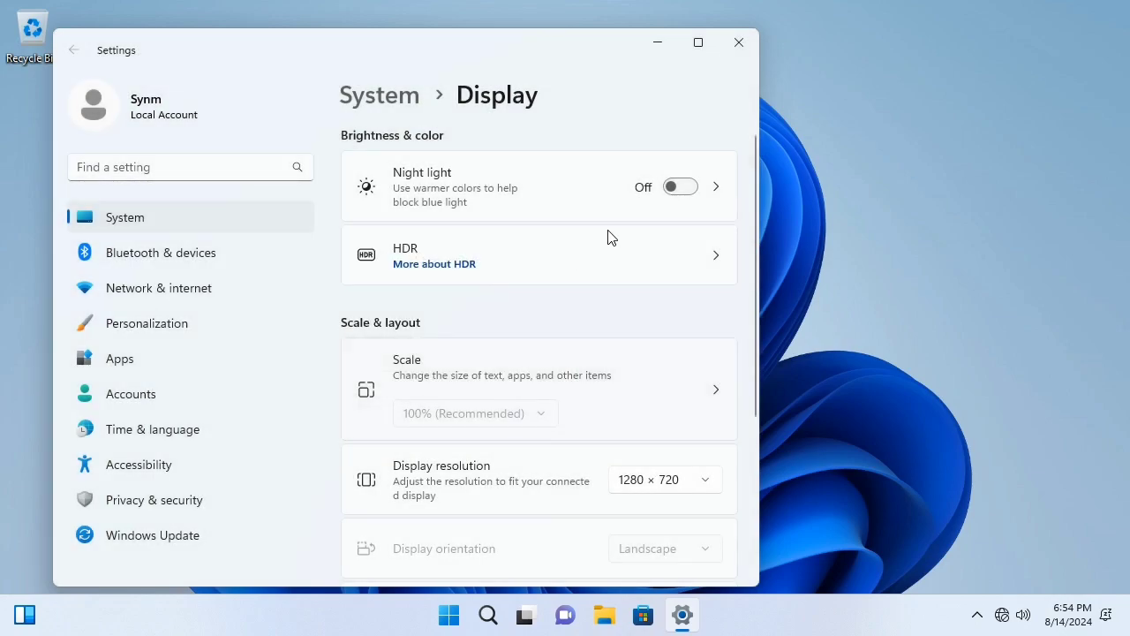
pyautogui.click(749, 45)
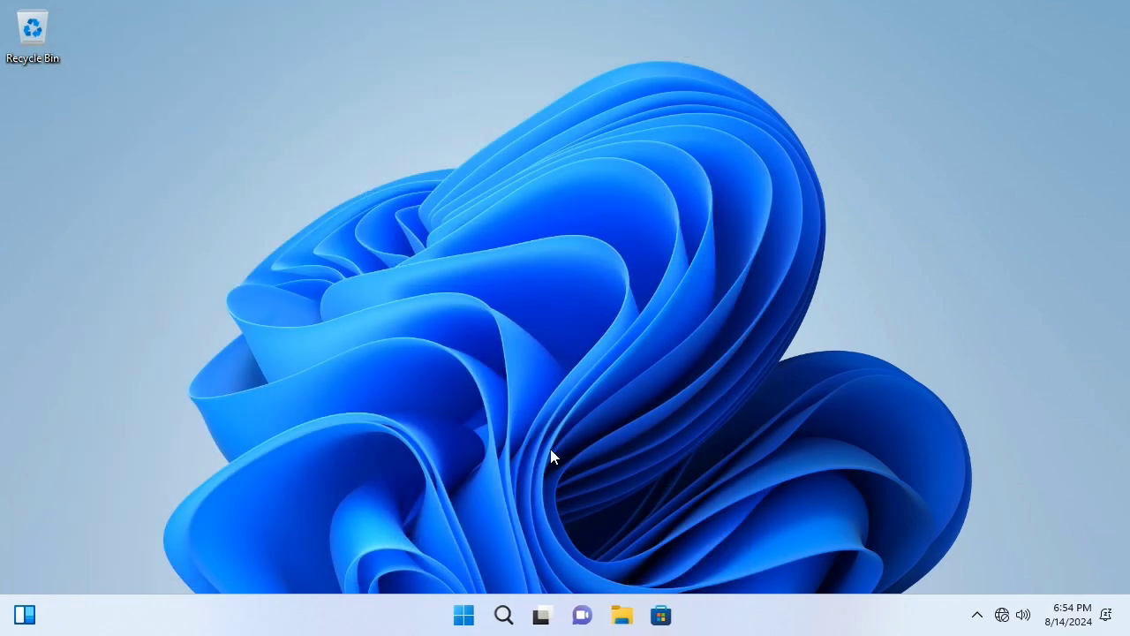
pyautogui.click(463, 615)
pyautogui.click(114, 374)
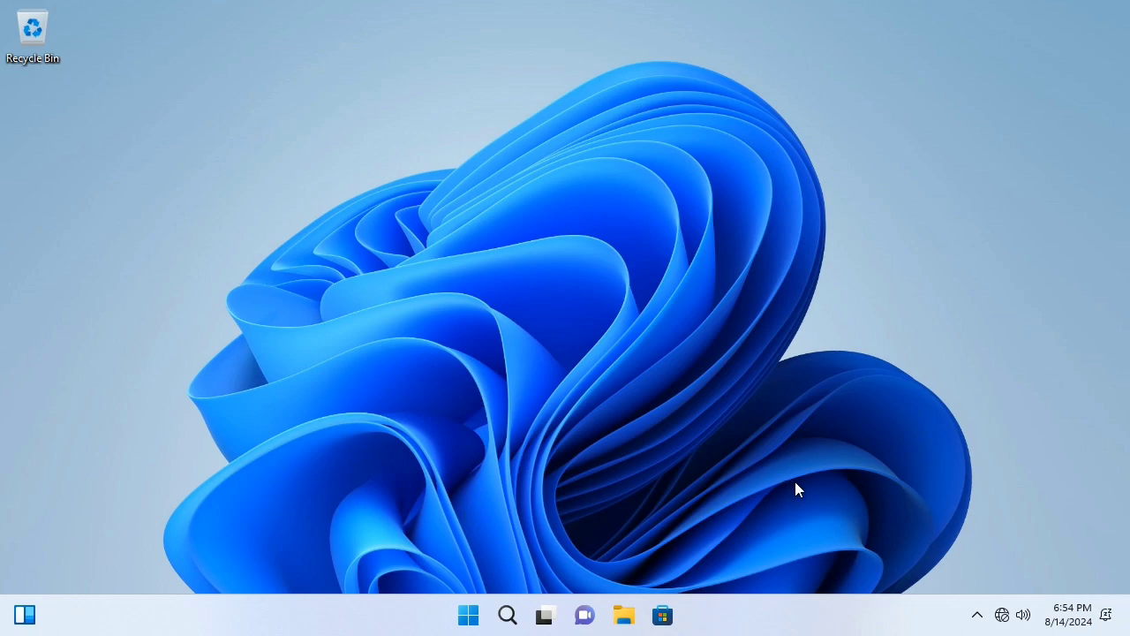
# - Open Task Manager and examine the memory and CPU performance graphs and figures
pyautogui.rightClick(821, 618)
pyautogui.click(865, 567)
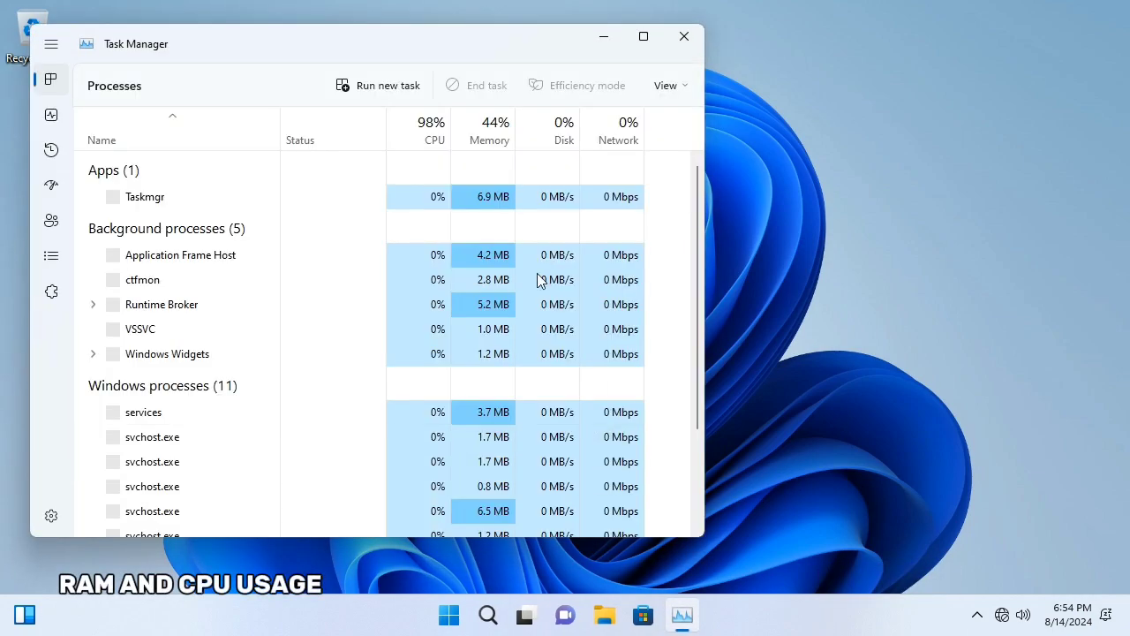
pyautogui.click(50, 151)
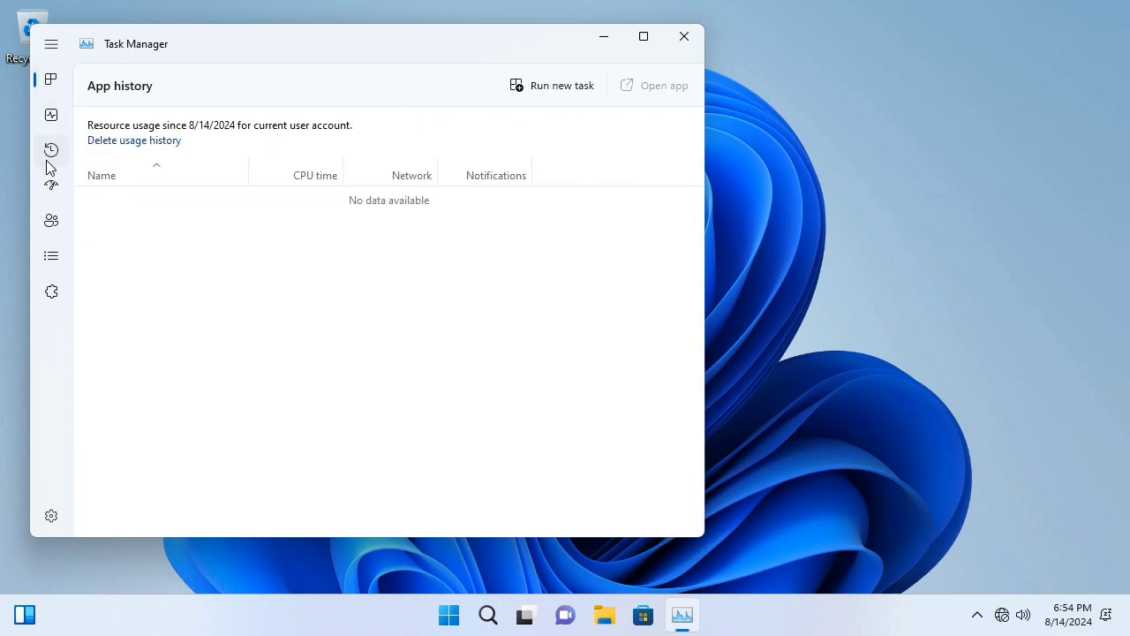
pyautogui.click(53, 122)
pyautogui.moveTo(398, 49); pyautogui.dragTo(583, 58)
pyautogui.click(347, 218)
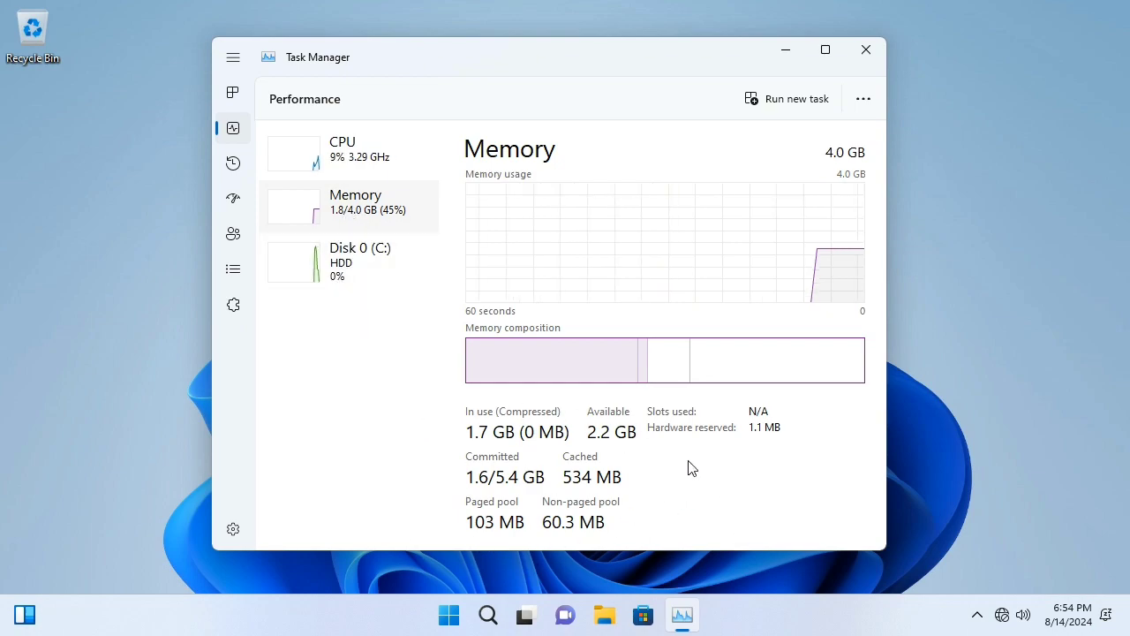
pyautogui.click(373, 161)
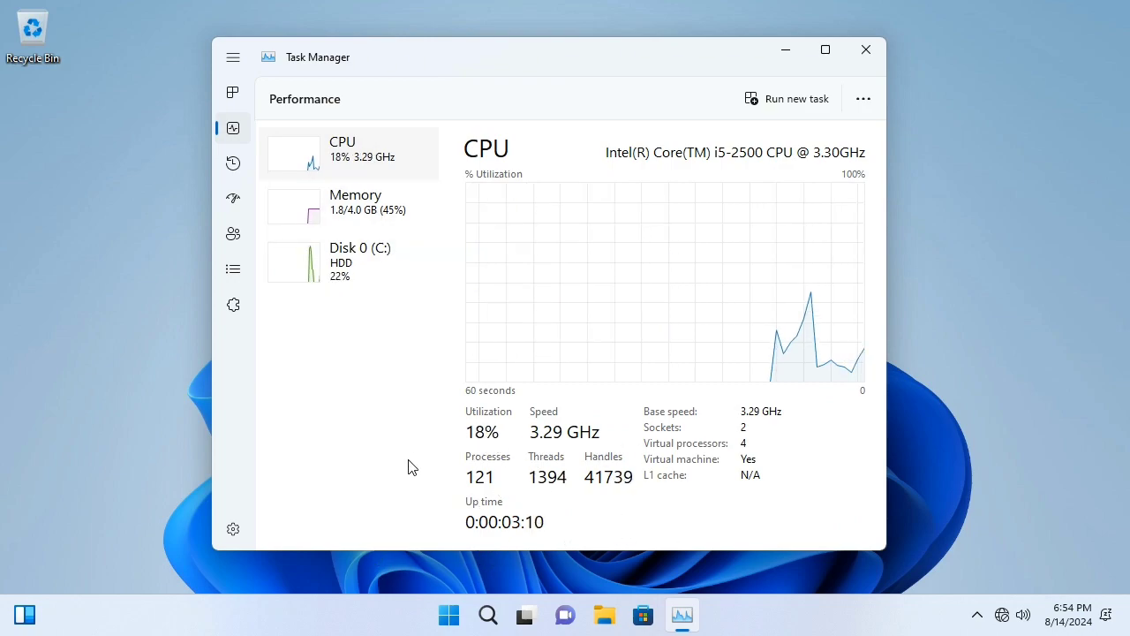
pyautogui.click(315, 208)
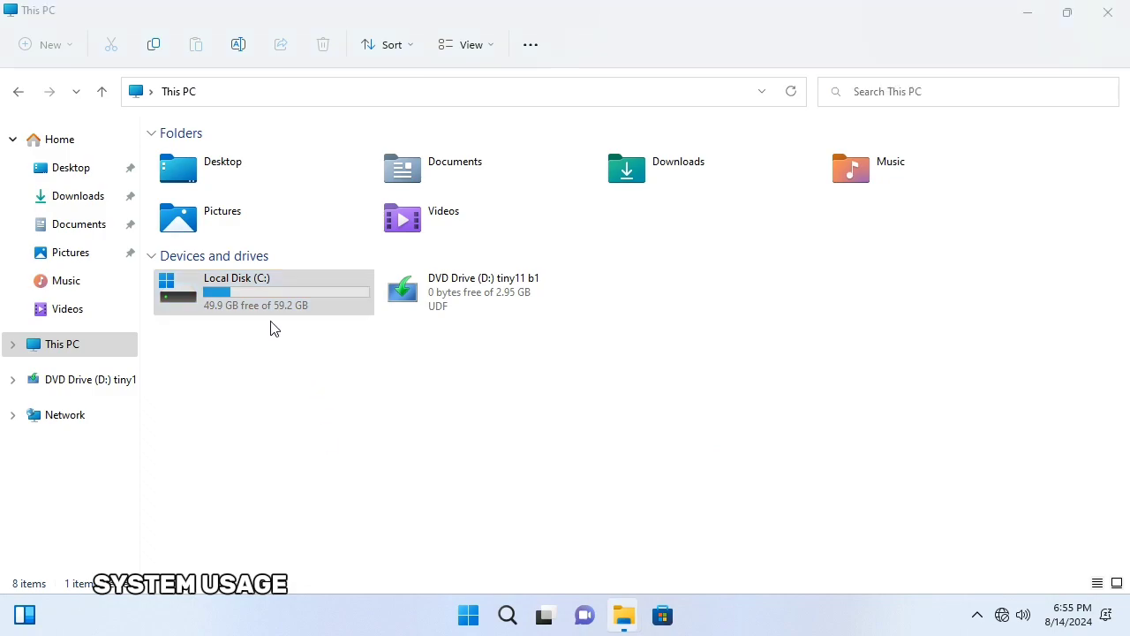
# - Open the properties of Local Disk (C:) and review its Tools, Hardware, Sharing, Security, Quota and General pages
pyautogui.hotkey('alt', 'Return')
pyautogui.moveTo(416, 168); pyautogui.dragTo(436, 130)
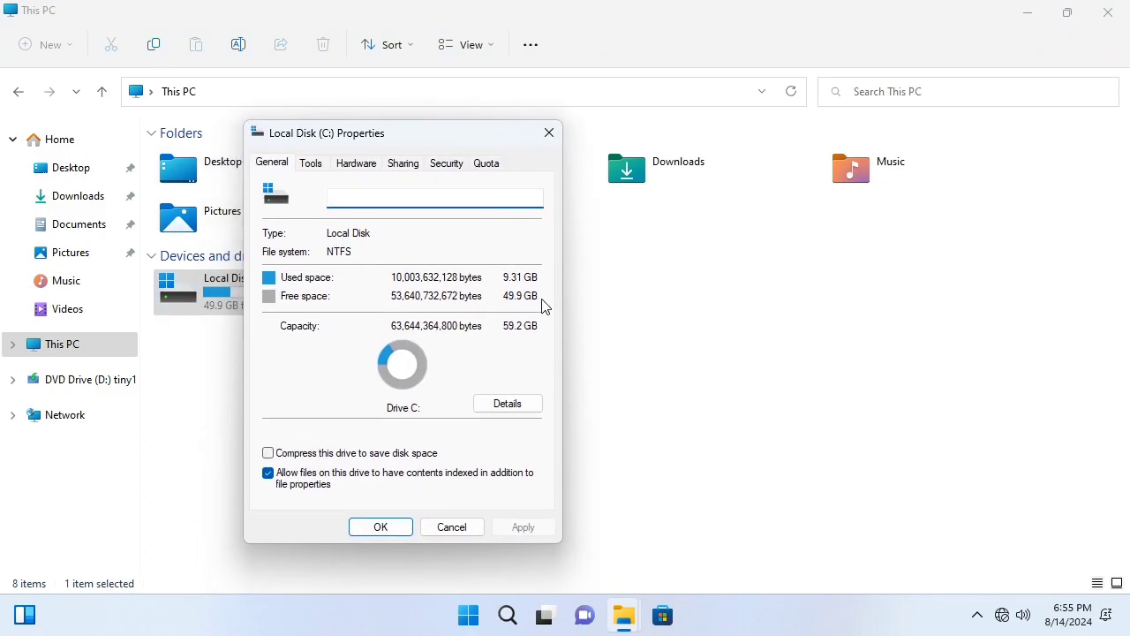
pyautogui.click(311, 165)
pyautogui.click(363, 161)
pyautogui.click(403, 167)
pyautogui.click(461, 164)
pyautogui.click(491, 167)
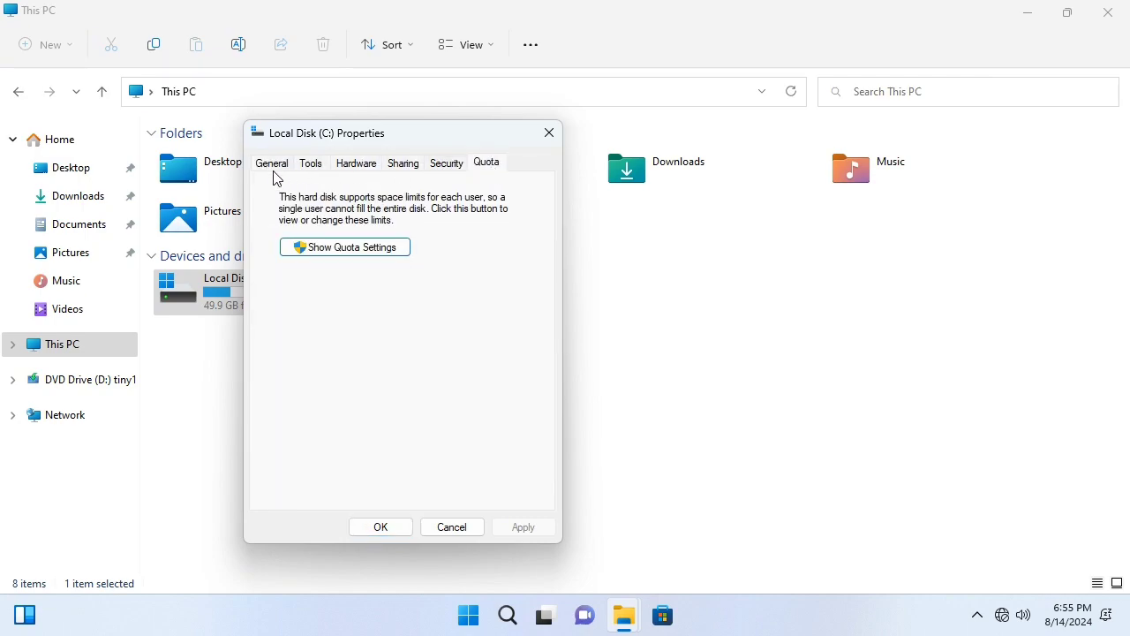
pyautogui.click(274, 168)
# - Open the storage details of drive C:, close Settings, and return to the drive's used and free space figures
pyautogui.click(538, 399)
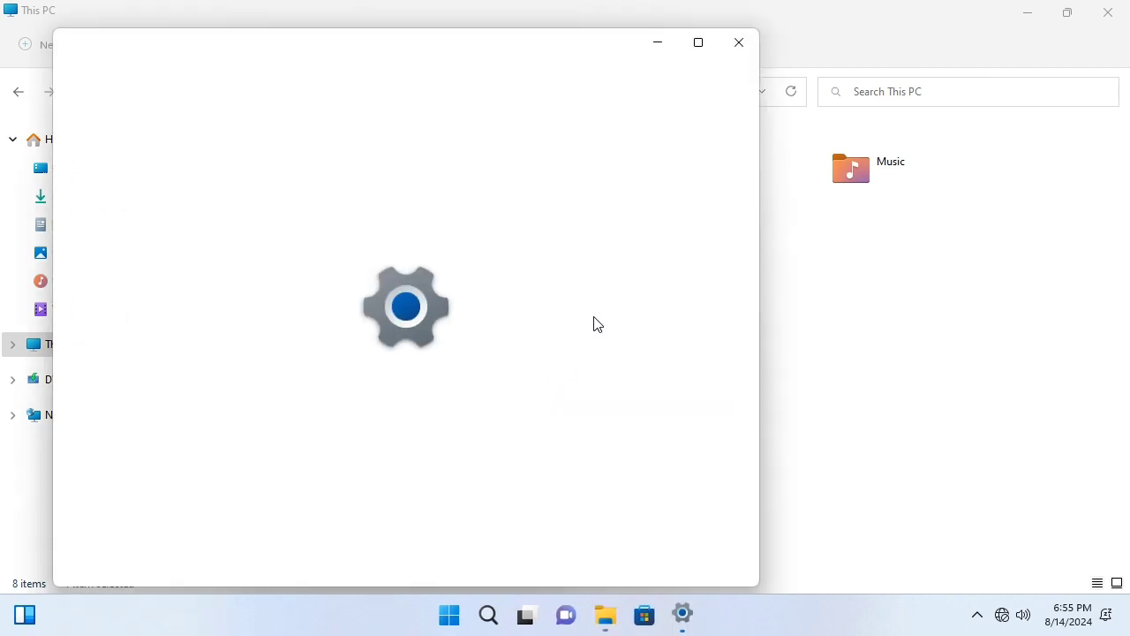
pyautogui.click(739, 43)
pyautogui.moveTo(409, 141); pyautogui.dragTo(531, 109)
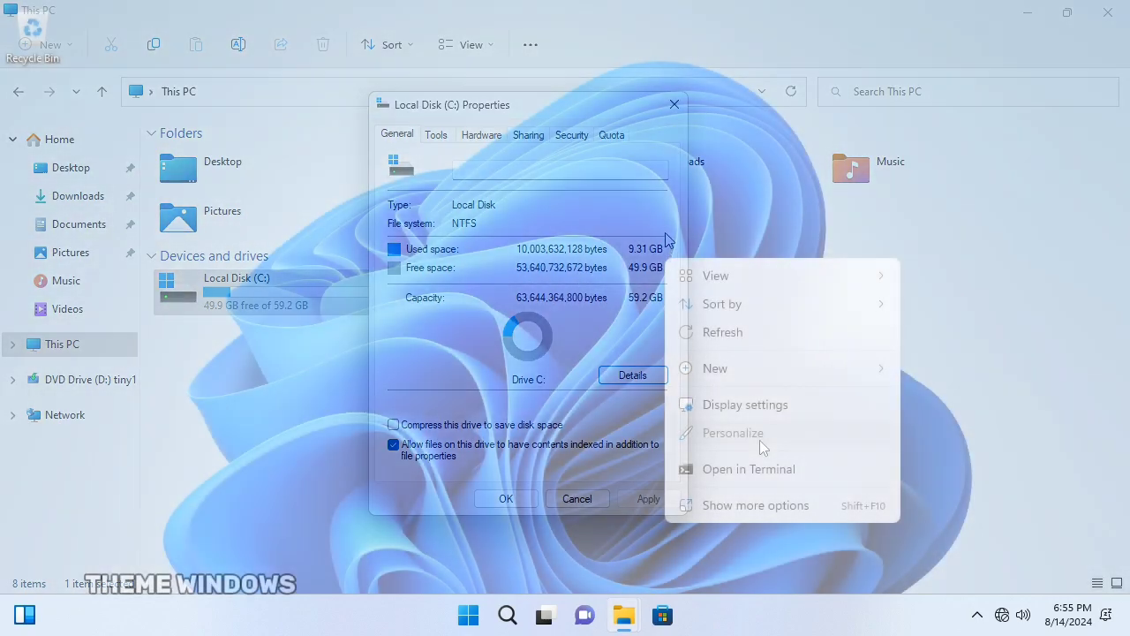
# - Open the desktop's personalization settings, maximize the window, and go to the Colors options
pyautogui.click(760, 439)
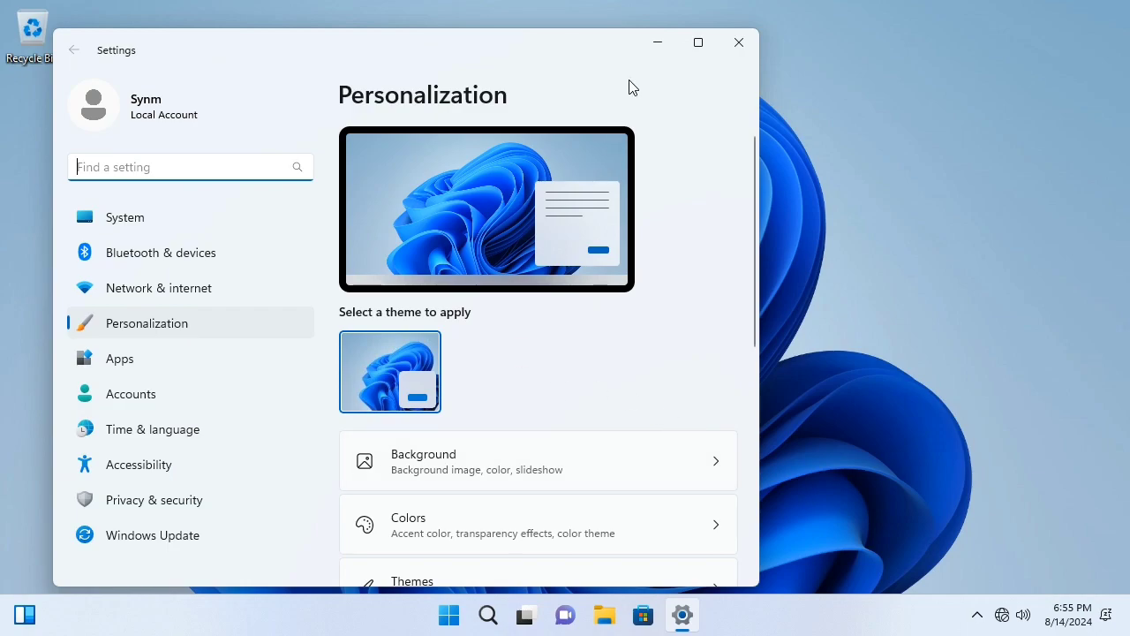
pyautogui.click(701, 44)
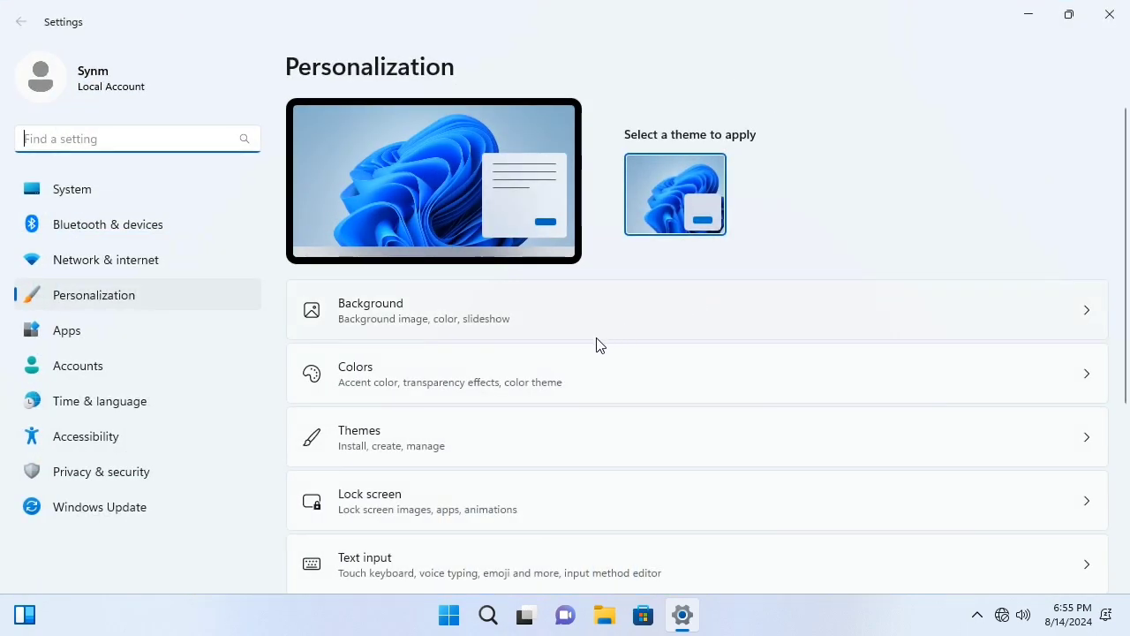
pyautogui.click(565, 397)
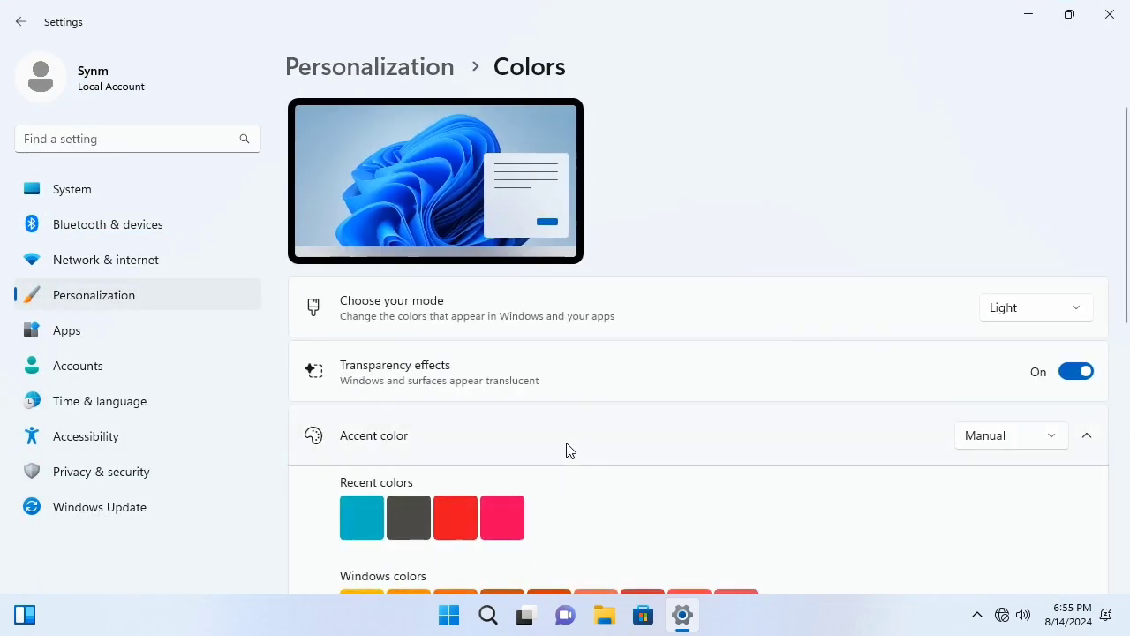
# - Set the Windows color mode to Dark and return to the Personalization overview
pyautogui.scroll(-3, 565, 449)
pyautogui.scroll(1, 566, 446)
pyautogui.scroll(2, 834, 274)
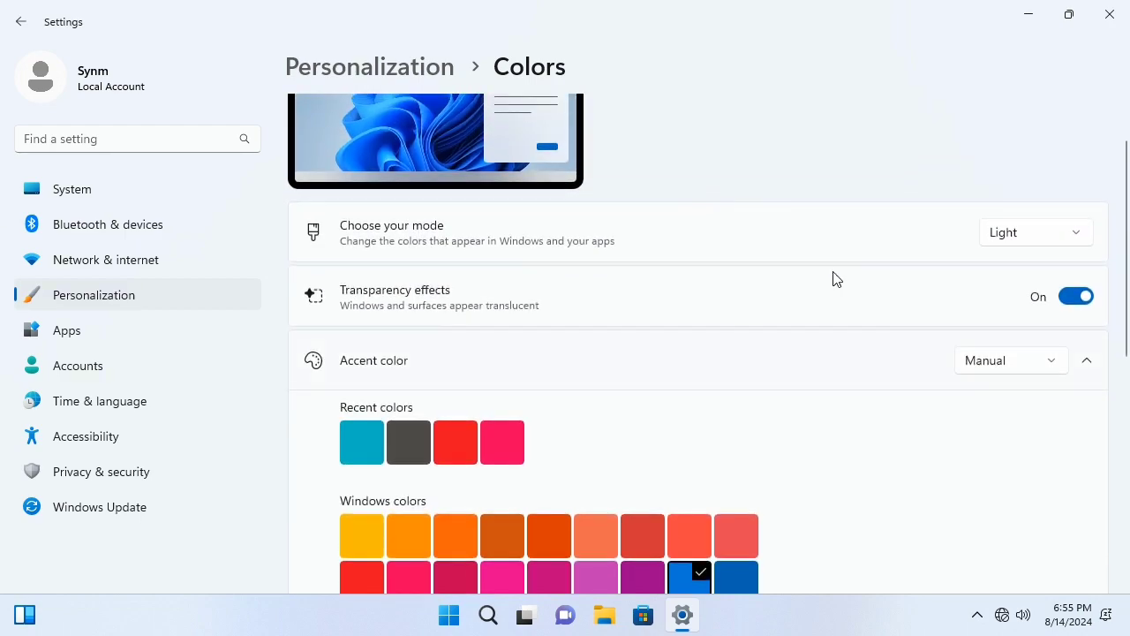
pyautogui.click(1008, 250)
pyautogui.click(1012, 278)
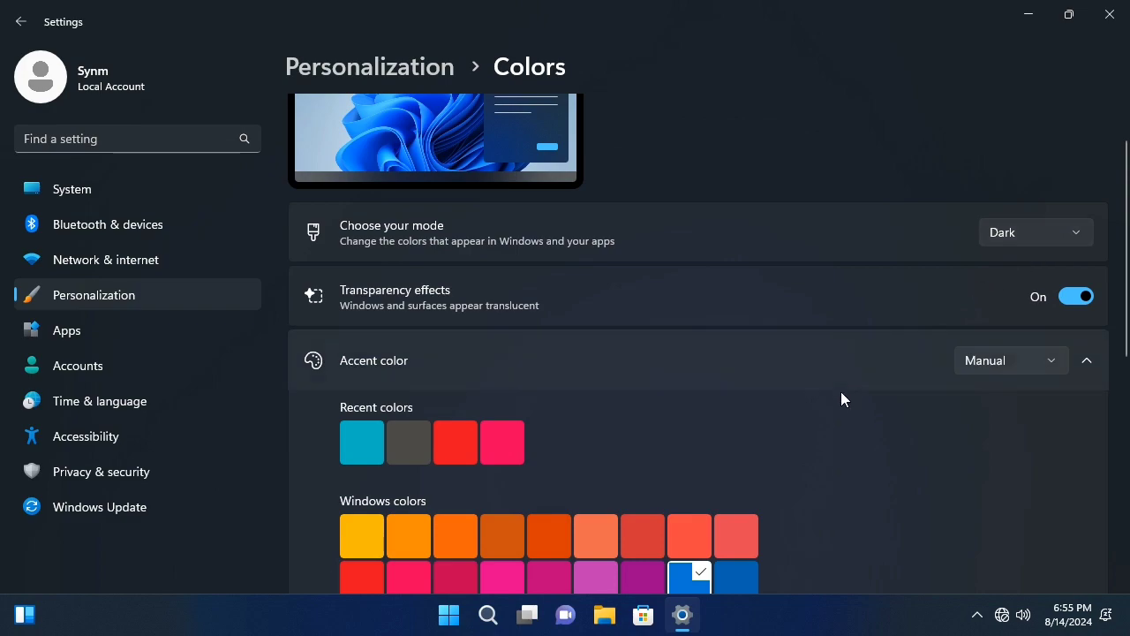
pyautogui.scroll(1, 655, 393)
pyautogui.scroll(1, 656, 389)
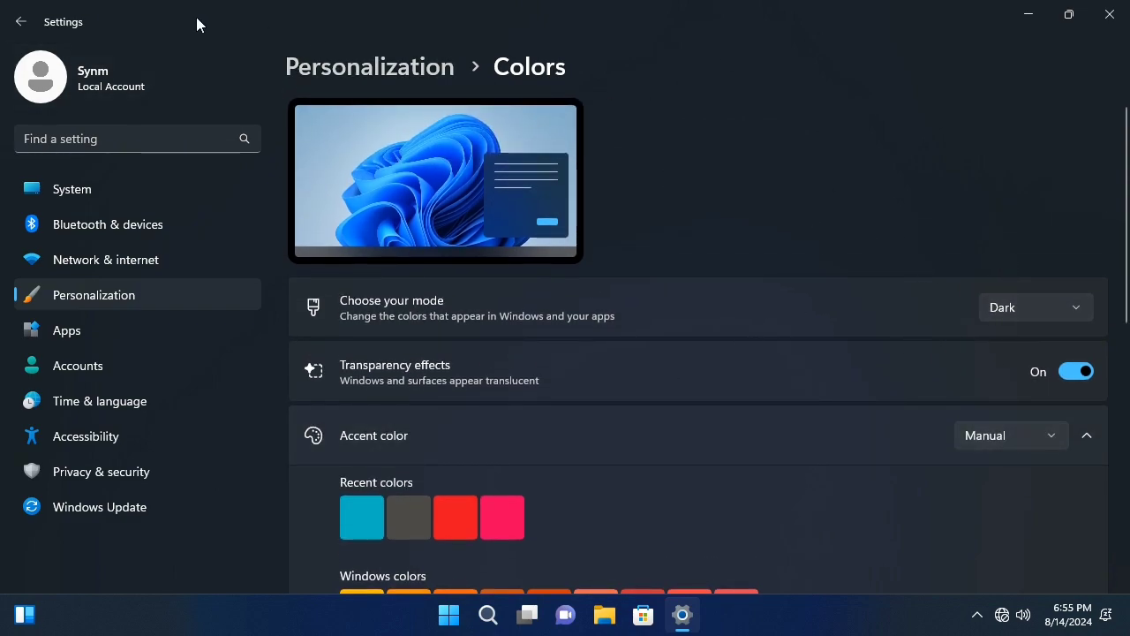
pyautogui.click(25, 21)
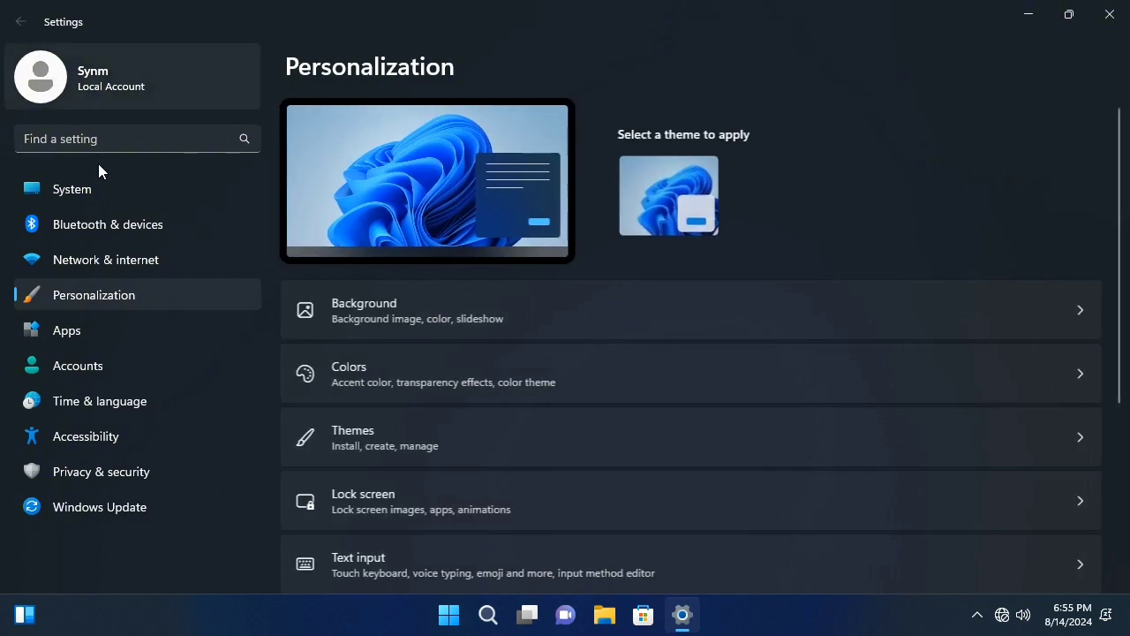
# - Review the desktop Background options and return to the Personalization overview
pyautogui.click(638, 314)
pyautogui.scroll(-2, 919, 388)
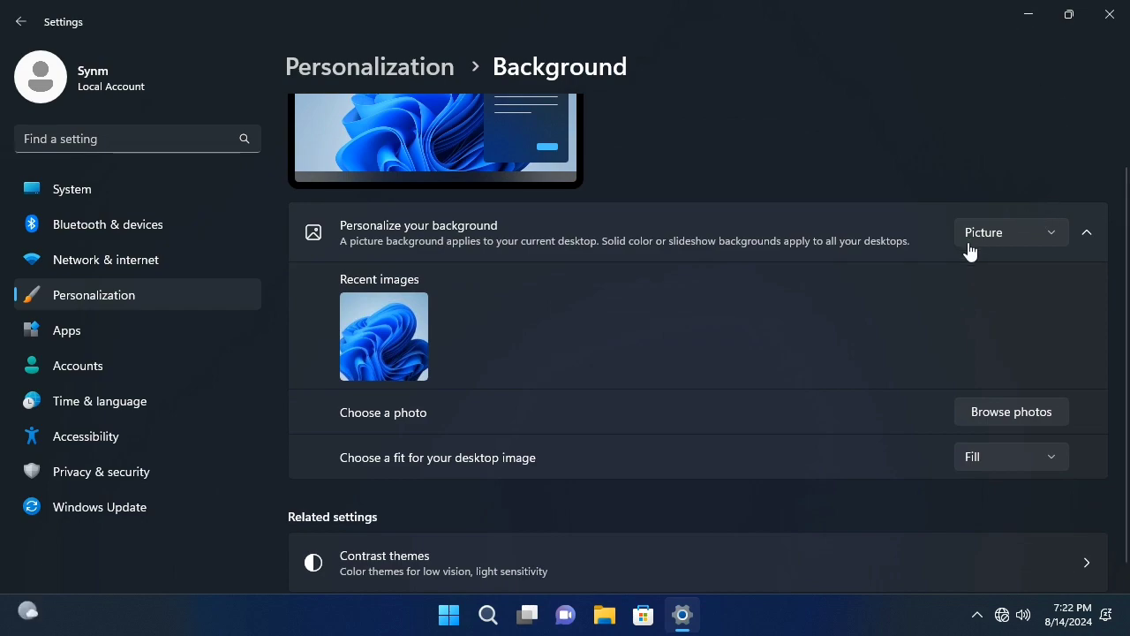
pyautogui.scroll(-1, 409, 293)
pyautogui.scroll(2, 329, 394)
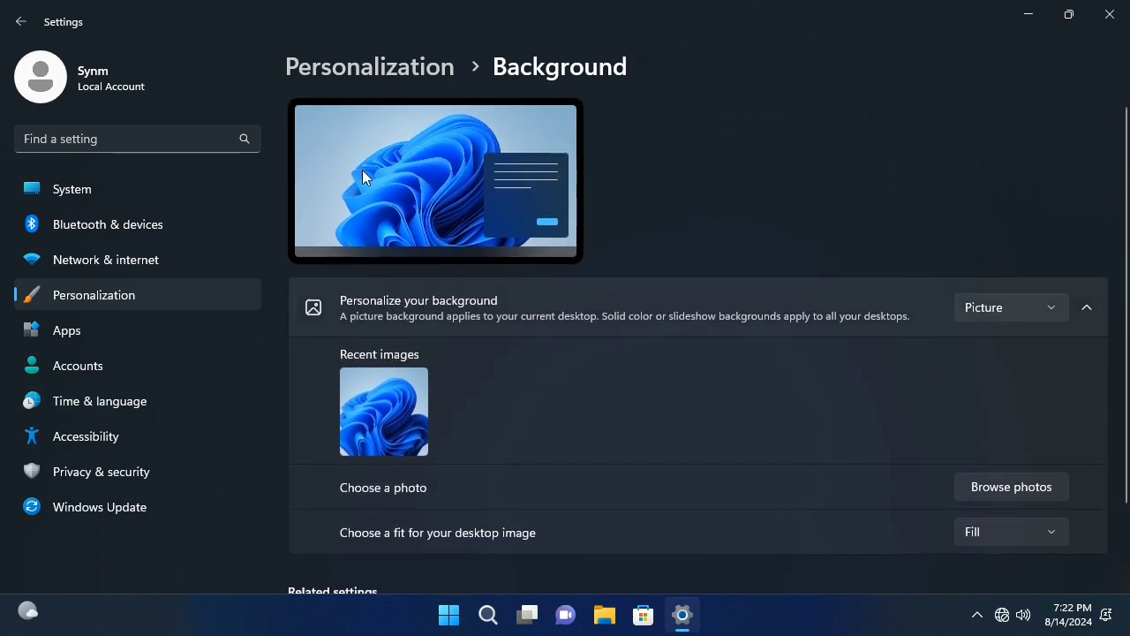
pyautogui.click(20, 21)
# - Apply the light Windows theme offered in Personalization, and set the color mode back to Dark in the Colors options
pyautogui.click(659, 212)
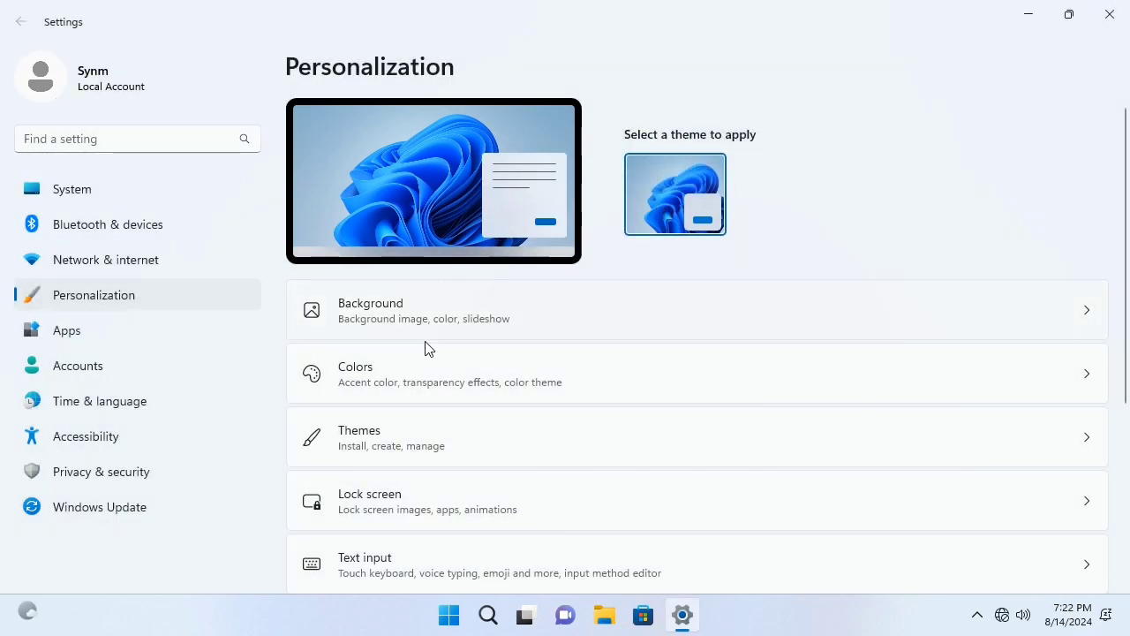
pyautogui.click(421, 399)
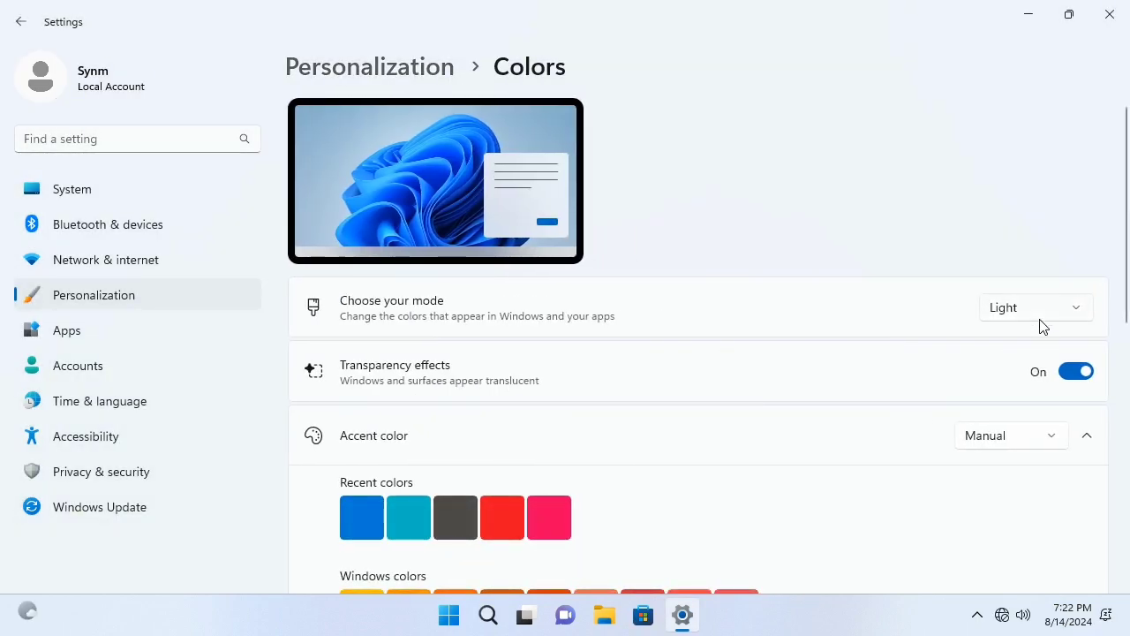
pyautogui.click(1040, 326)
pyautogui.click(1041, 352)
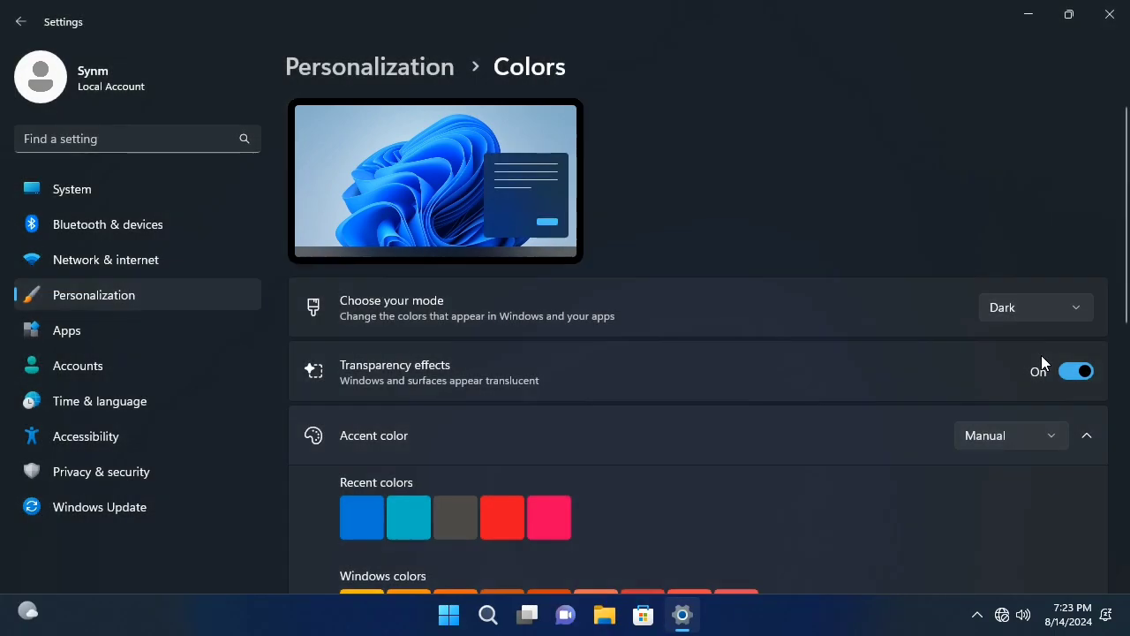
pyautogui.scroll(-3, 668, 412)
pyautogui.scroll(3, 554, 444)
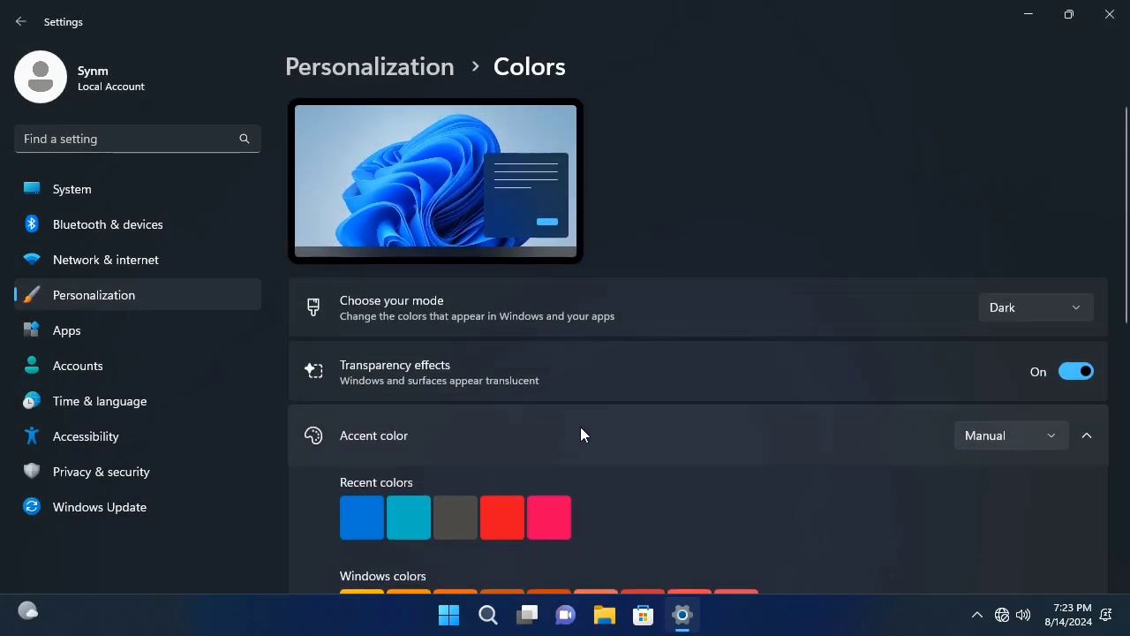
# - Go back to Personalization, review the Background options again, and close Settings
pyautogui.click(21, 21)
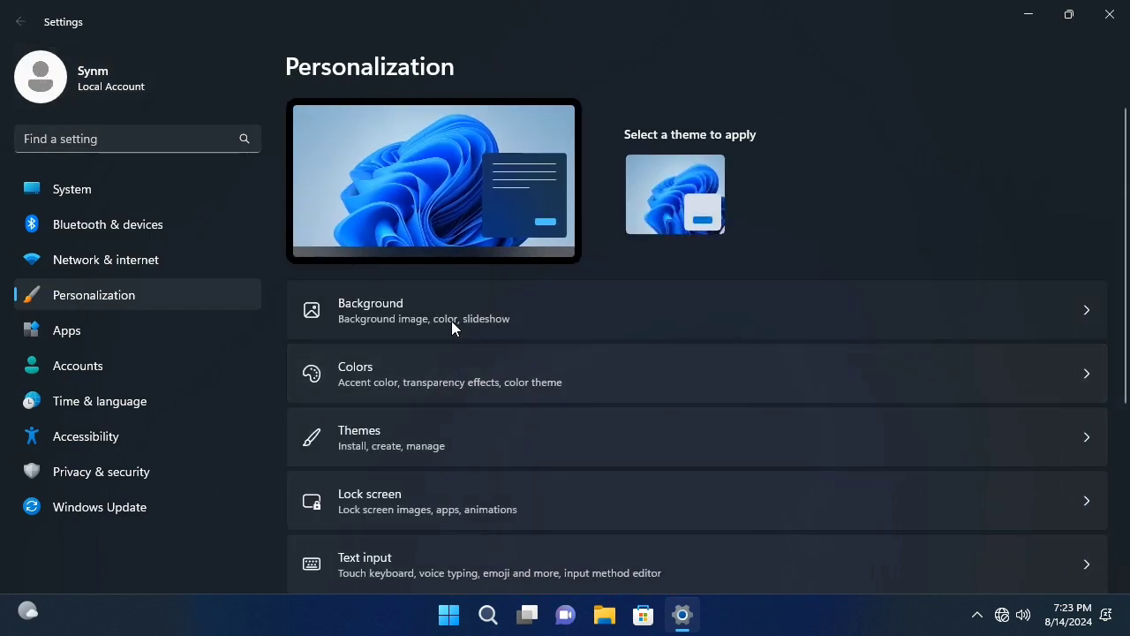
pyautogui.click(451, 320)
pyautogui.scroll(-2, 595, 377)
pyautogui.scroll(2, 595, 377)
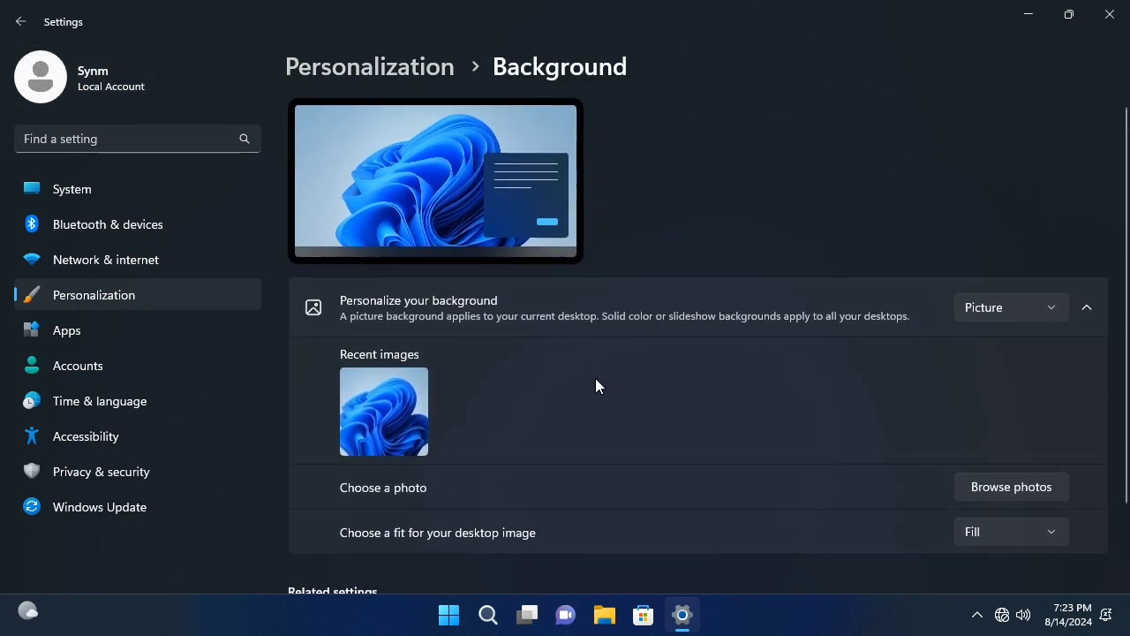
pyautogui.click(1113, 20)
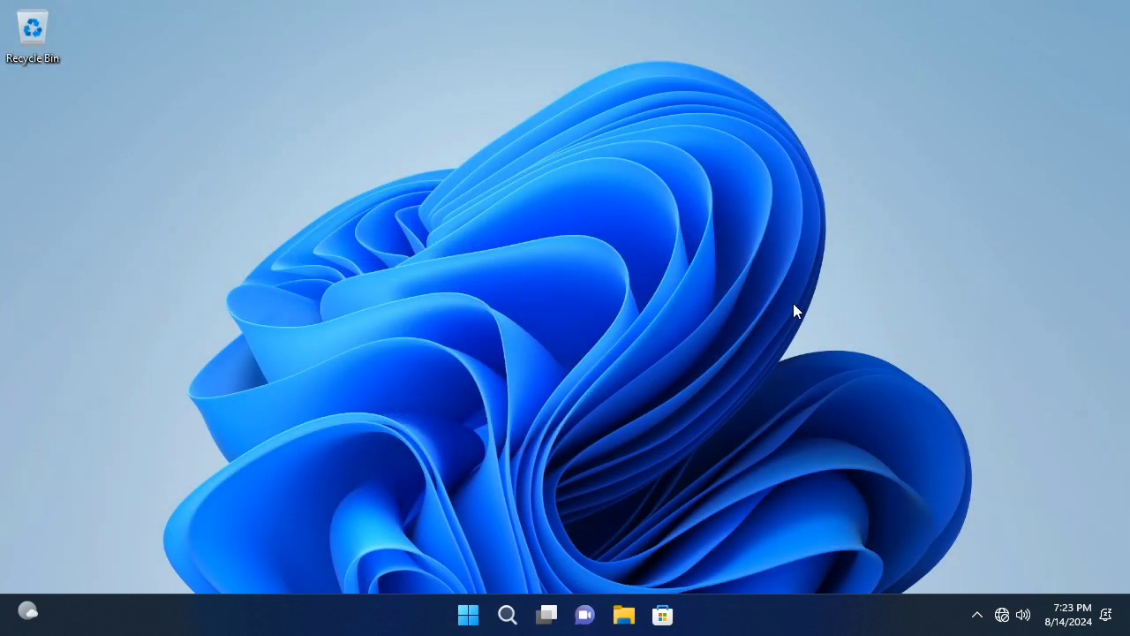
# - Clear all notifications in the notification center, reopen it to check that it is empty, and close it
pyautogui.click(1066, 609)
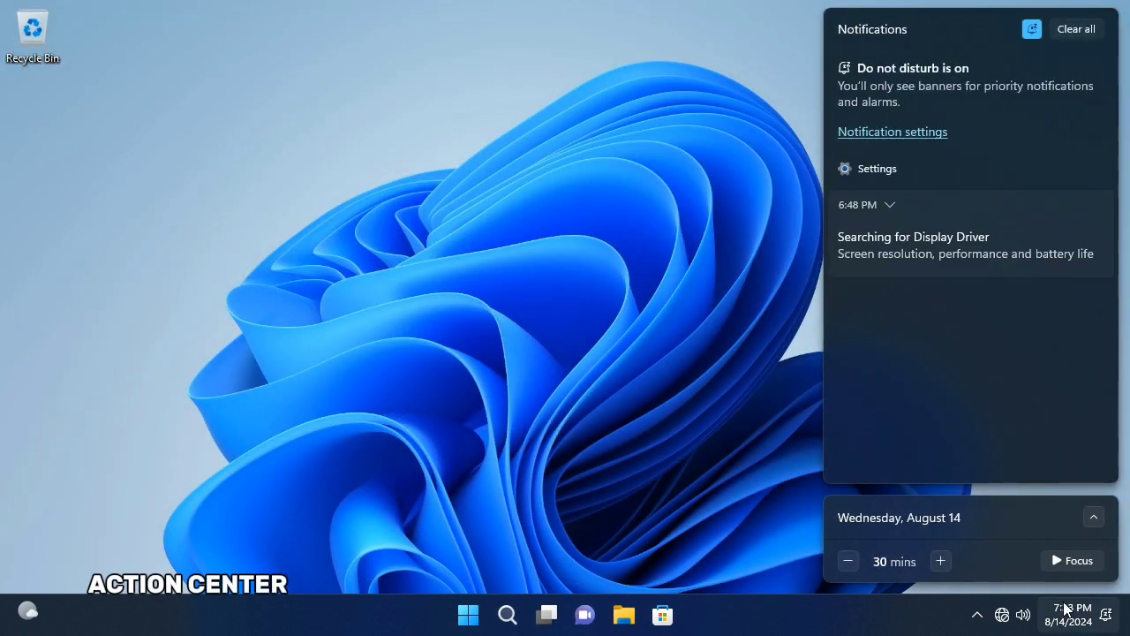
pyautogui.click(1088, 38)
pyautogui.click(693, 267)
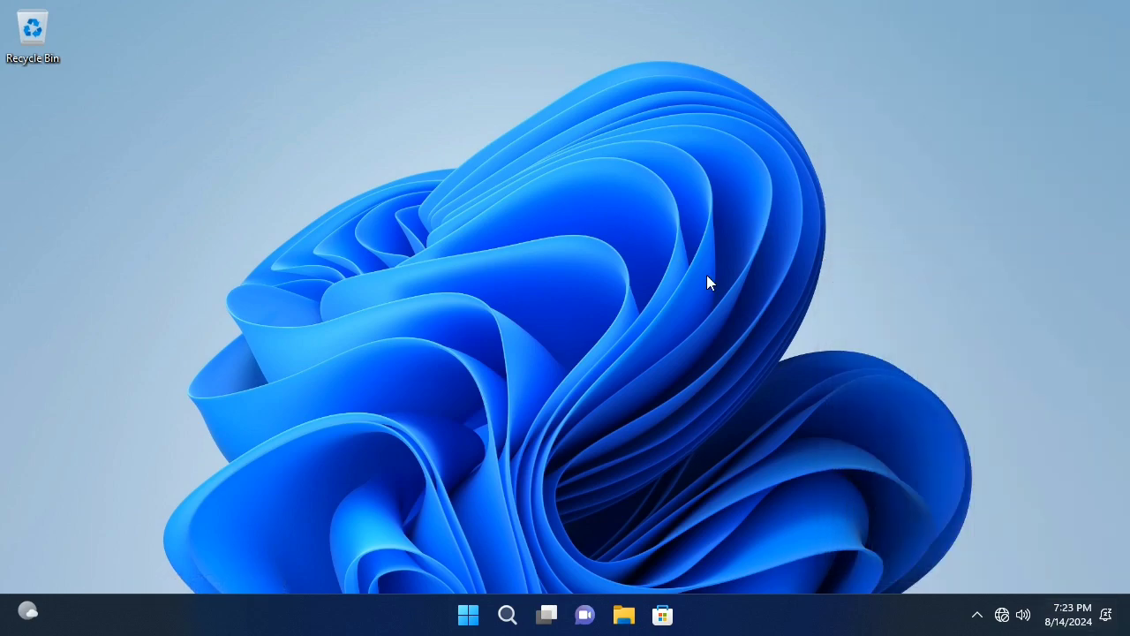
pyautogui.click(1072, 609)
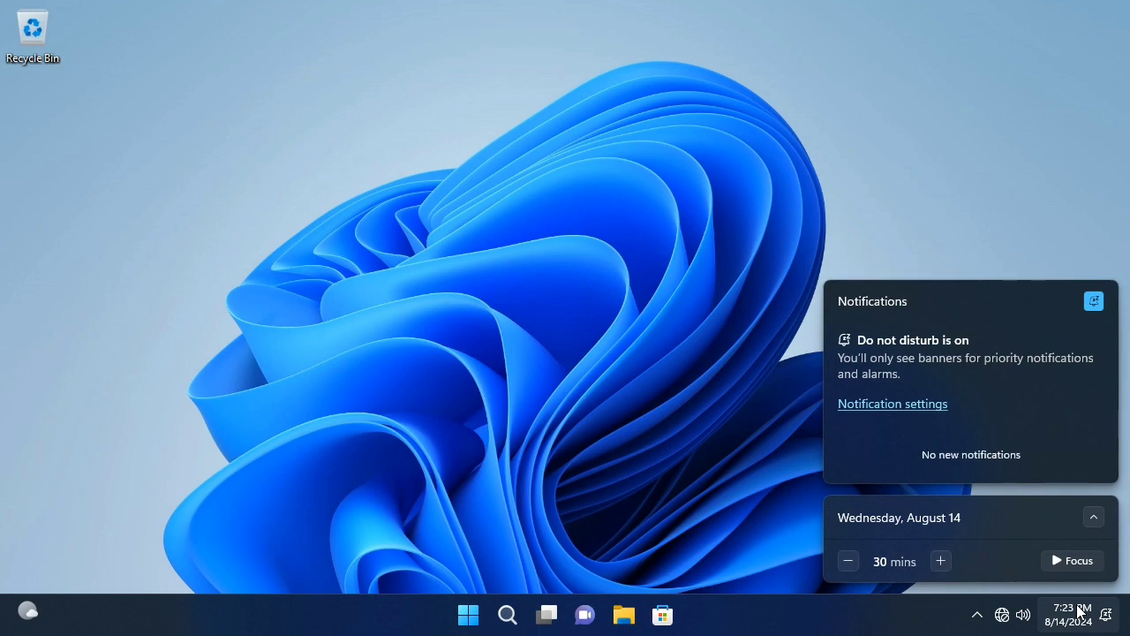
pyautogui.click(1068, 614)
pyautogui.click(713, 511)
# - View the hidden system tray icons and the quick settings panel, and close both
pyautogui.click(981, 618)
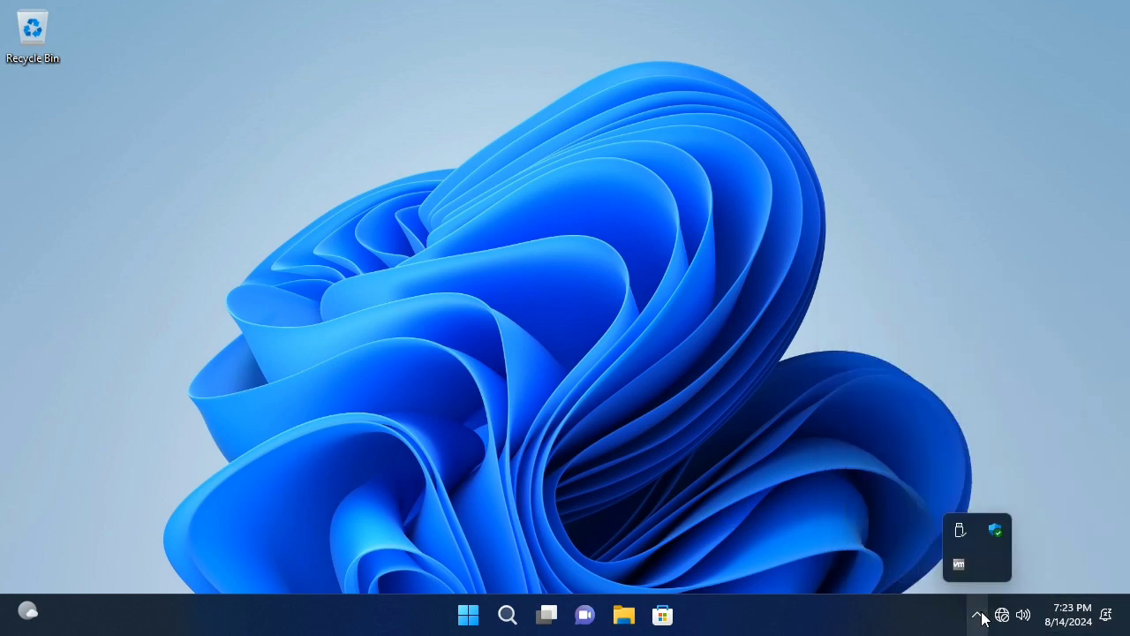
pyautogui.click(977, 615)
pyautogui.click(973, 620)
pyautogui.click(976, 618)
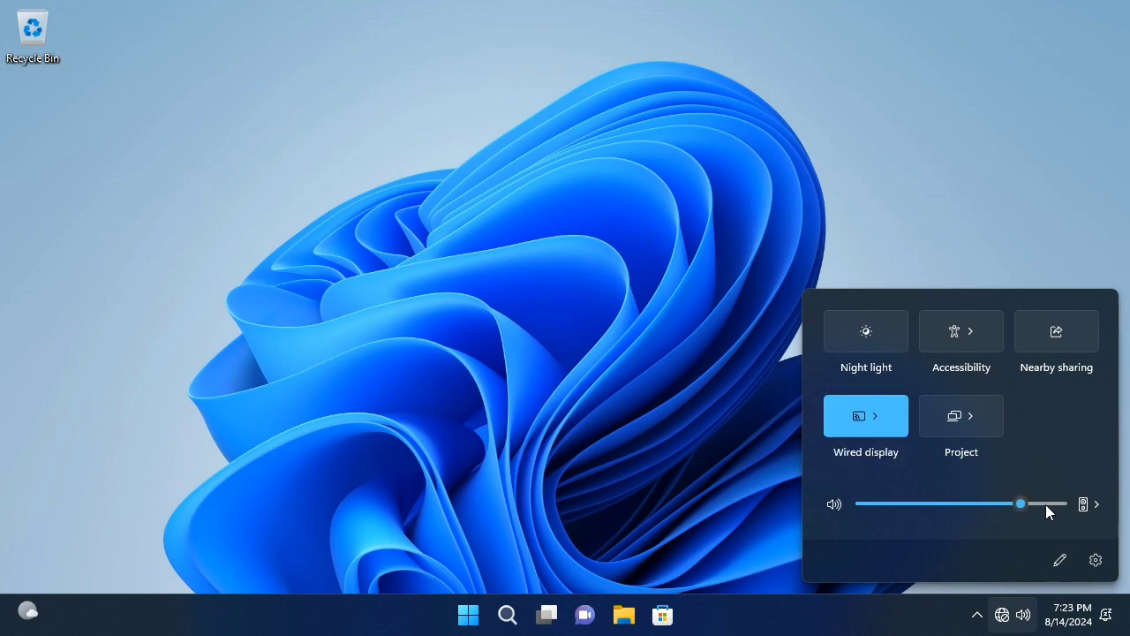
pyautogui.click(707, 470)
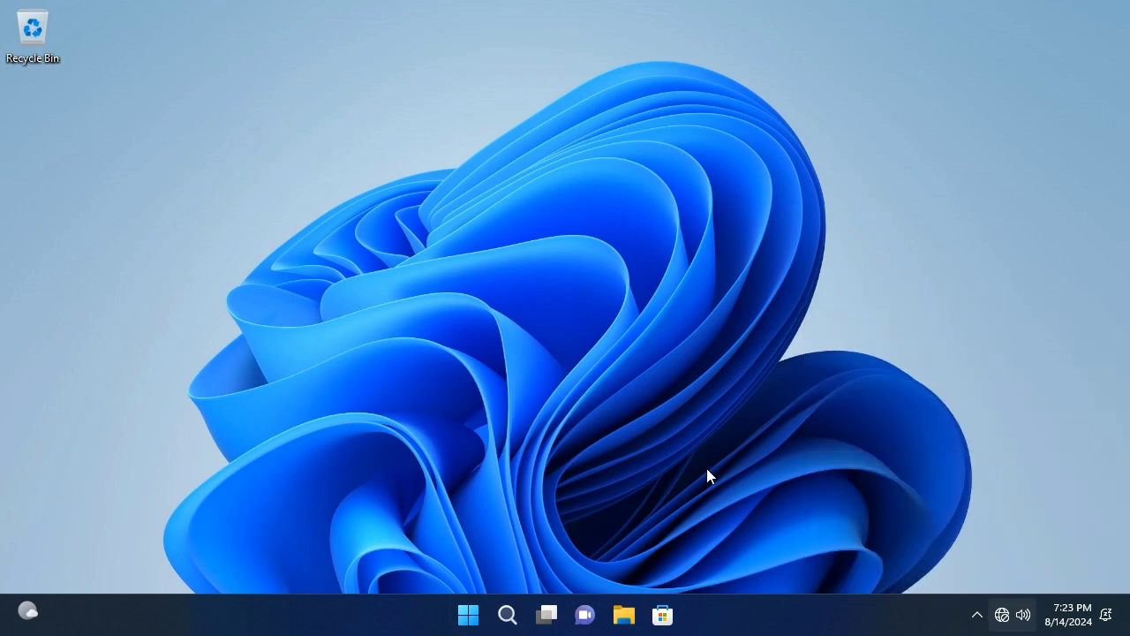
# - Open the System About page and review the device and Windows specifications, highlighting the Windows version
pyautogui.rightClick(467, 616)
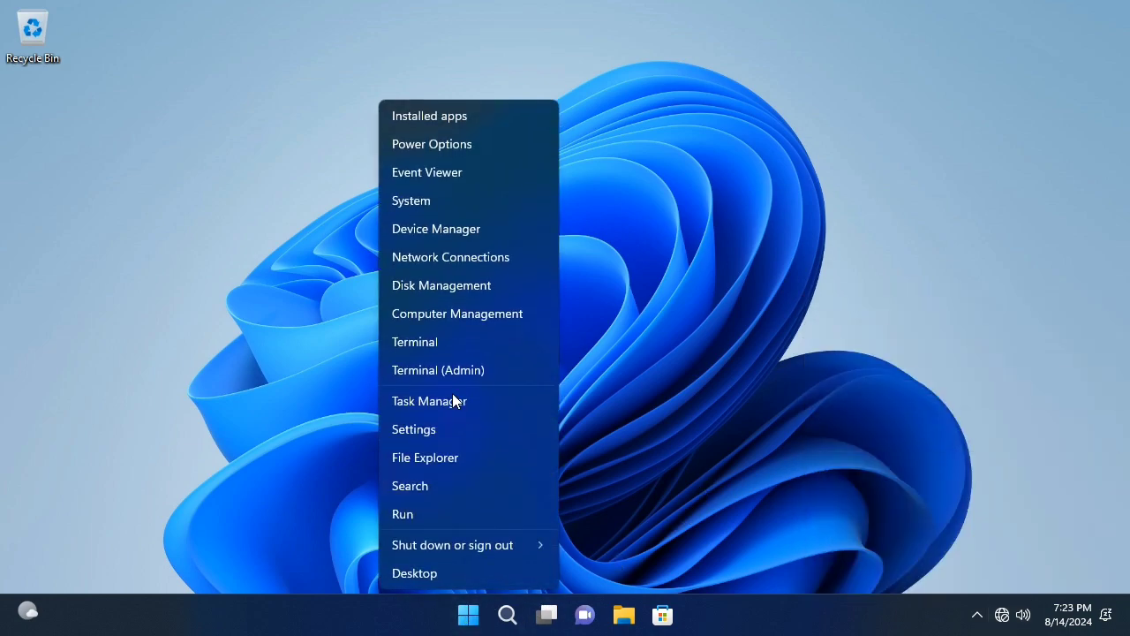
pyautogui.click(449, 205)
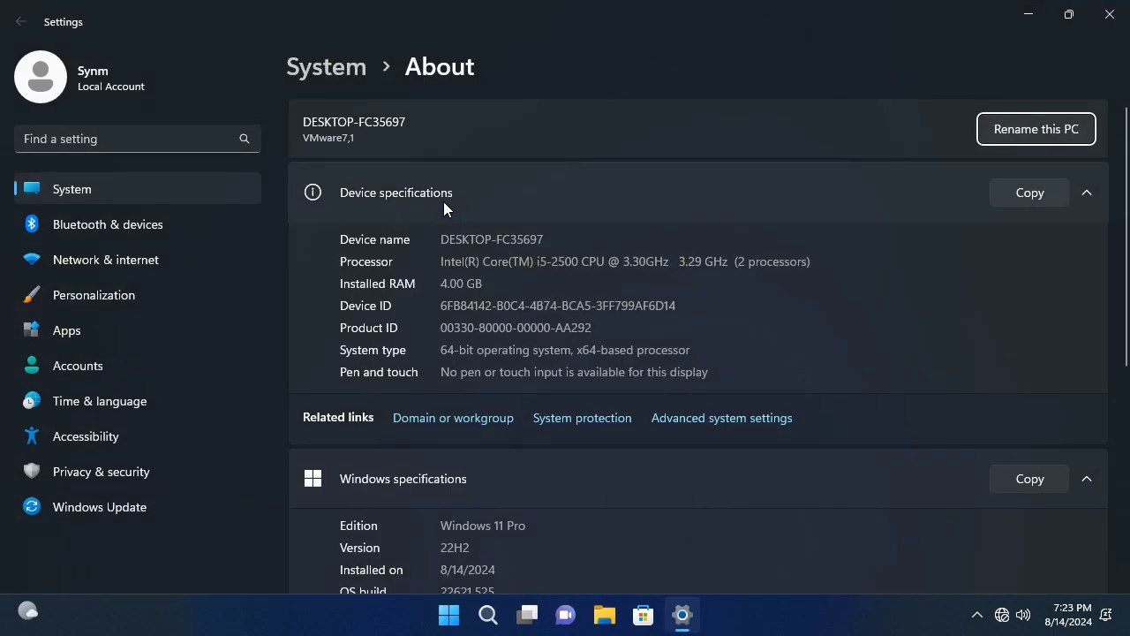
pyautogui.scroll(-2, 853, 347)
pyautogui.scroll(2, 852, 339)
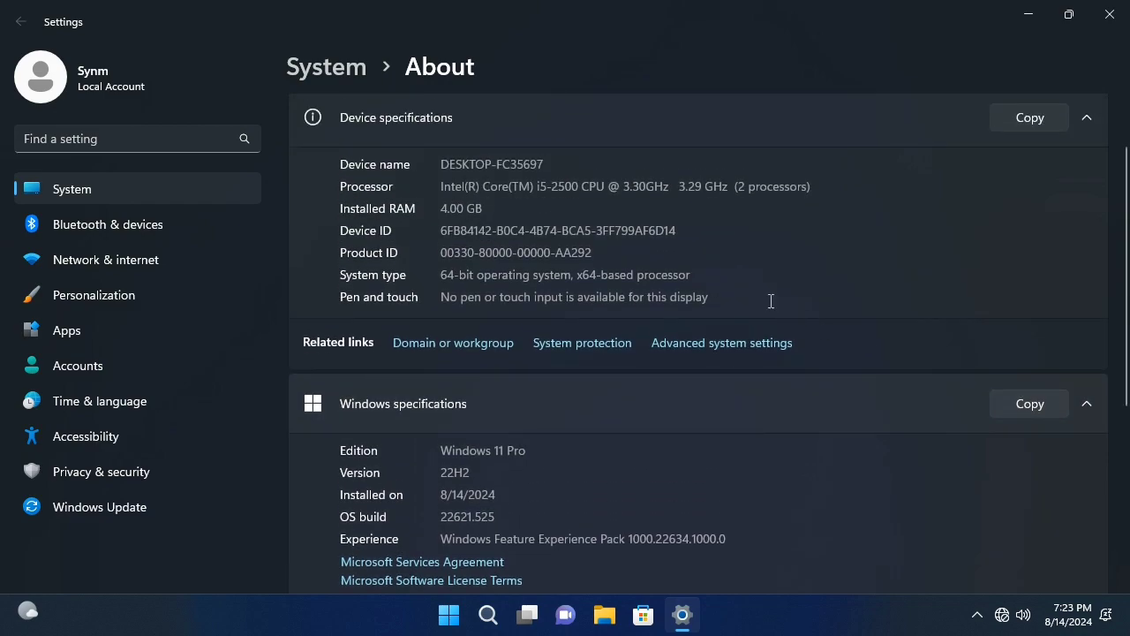
pyautogui.scroll(-5, 722, 499)
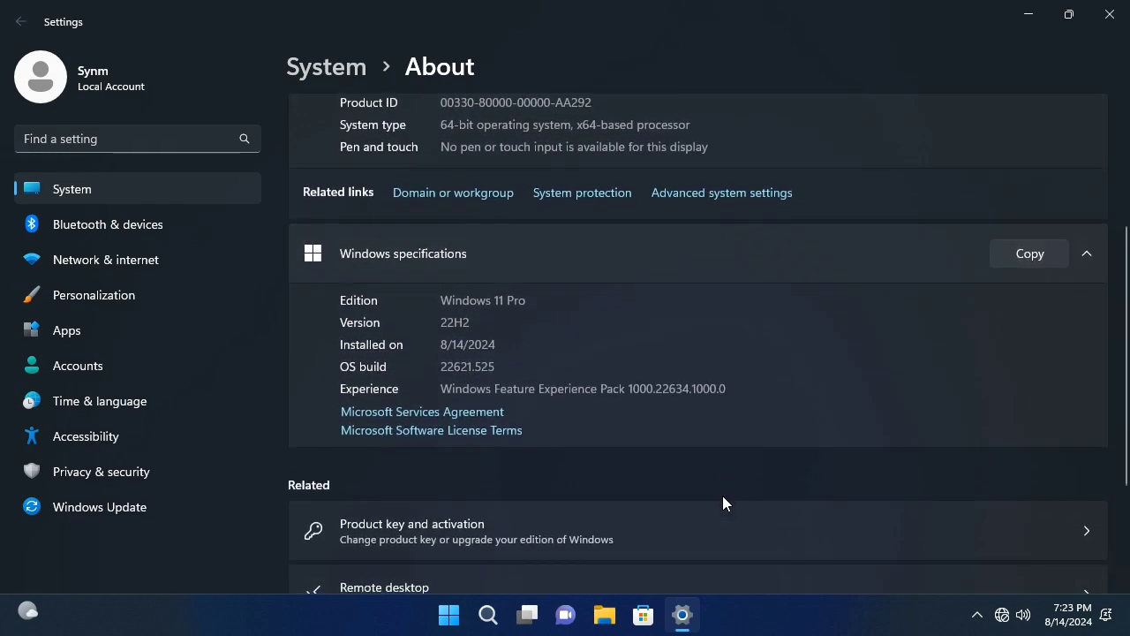
pyautogui.doubleClick(454, 322)
pyautogui.click(590, 325)
# - Return to the desktop, open the taskbar settings, and look through the taskbar items and system tray icons
pyautogui.press('super+d')
pyautogui.rightClick(811, 609)
pyautogui.click(811, 578)
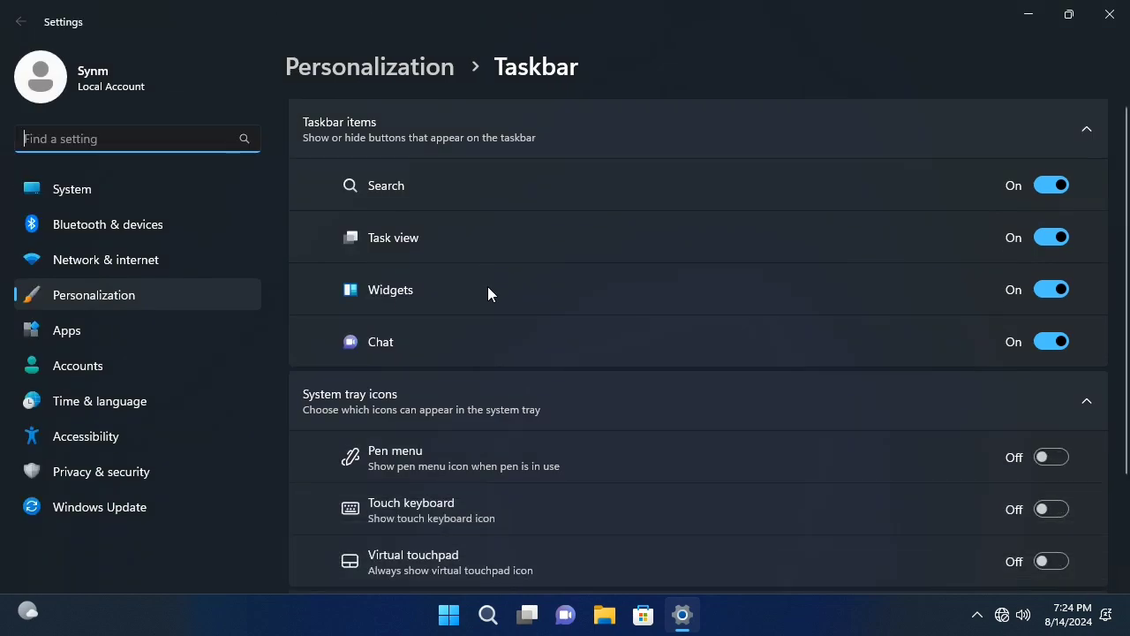
pyautogui.scroll(-2, 488, 286)
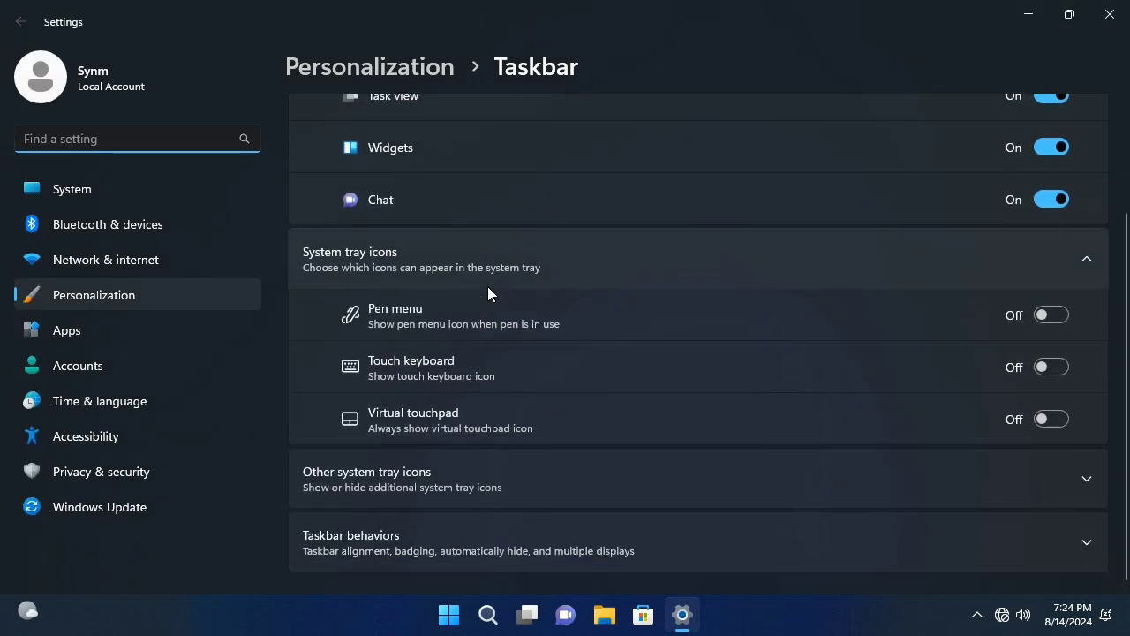
# - Try out the Touch keyboard, Pen menu and Virtual touchpad switches for the system tray icons
pyautogui.click(1055, 367)
pyautogui.click(1065, 369)
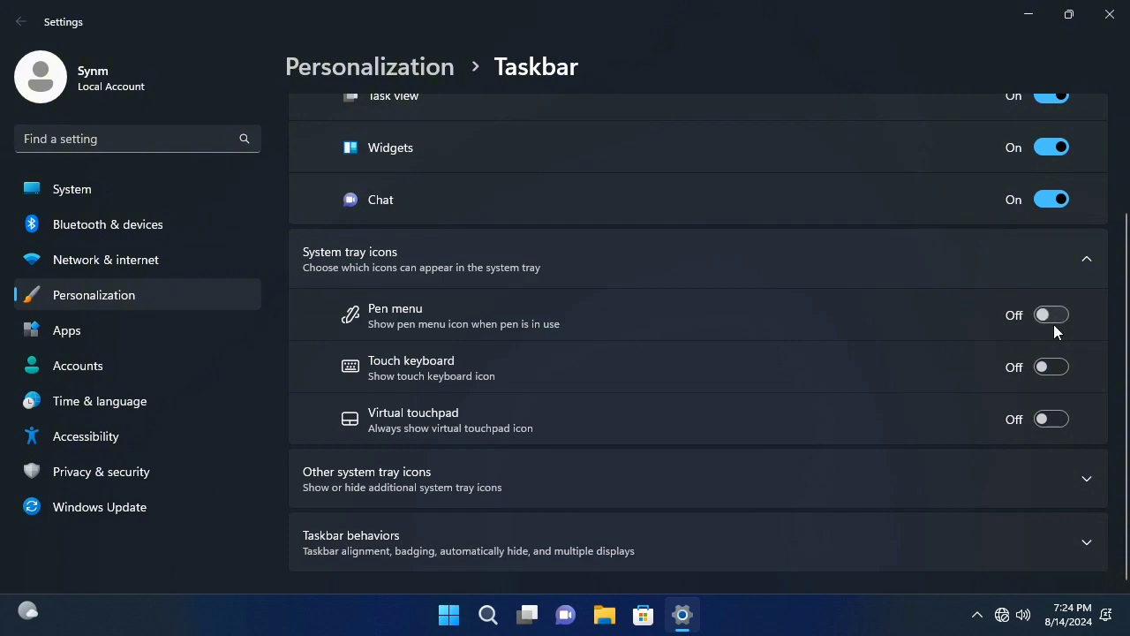
pyautogui.click(1054, 321)
pyautogui.click(1052, 320)
pyautogui.click(1049, 420)
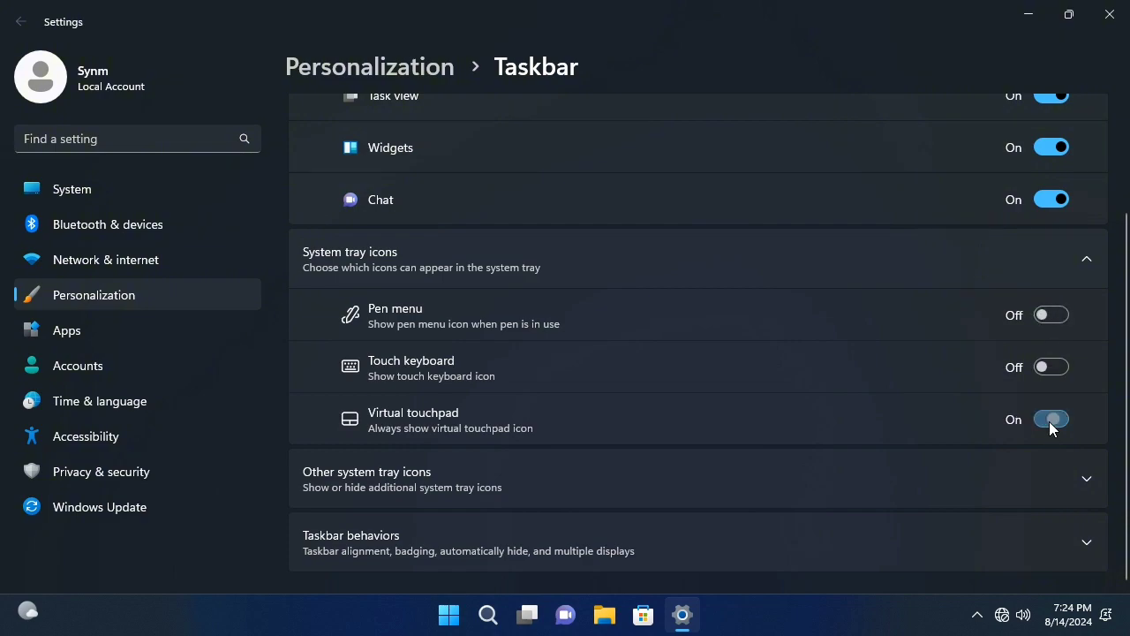
# - Turn on the Touch keyboard tray icon, and view and close the touch keyboard
pyautogui.click(1055, 368)
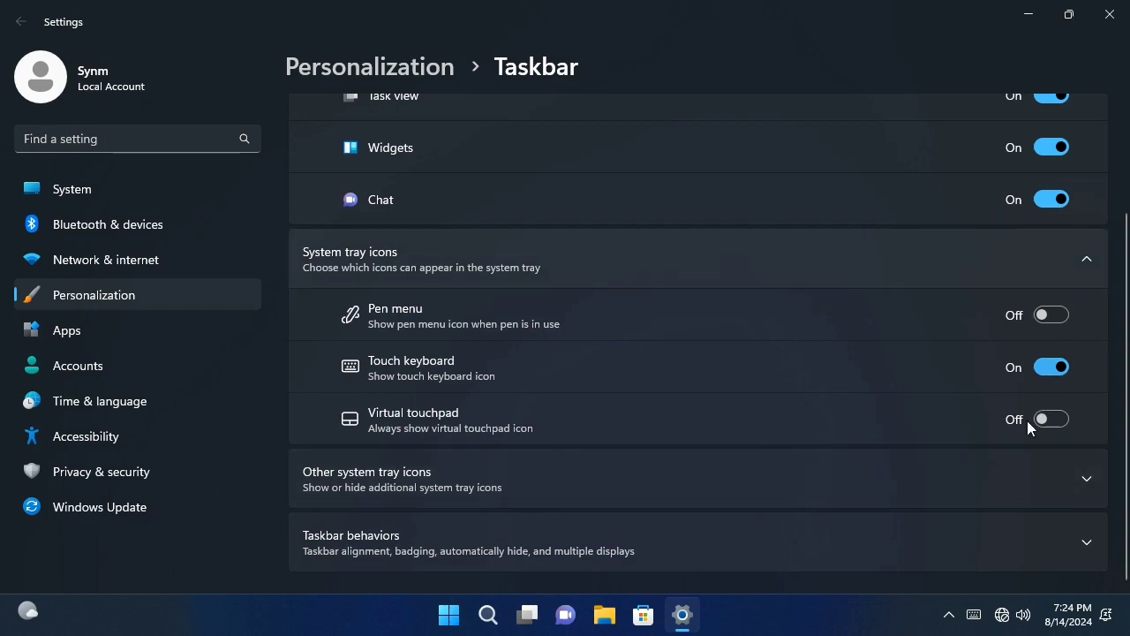
pyautogui.scroll(2, 888, 486)
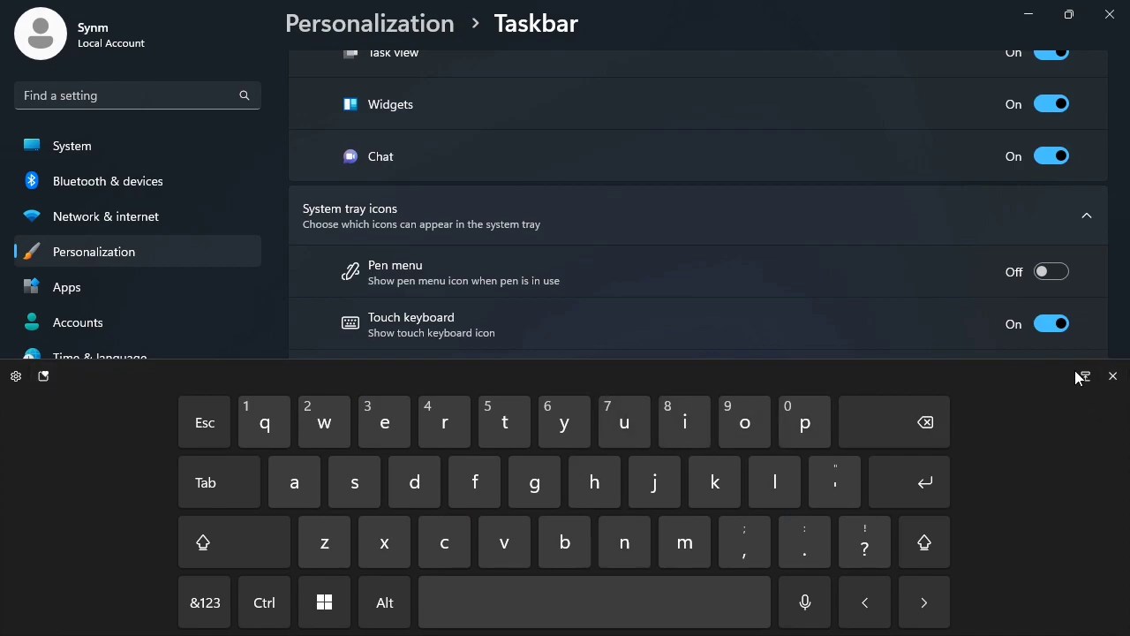
pyautogui.click(1116, 381)
# - Browse the full list of installed apps in the Start menu and close it
pyautogui.click(452, 617)
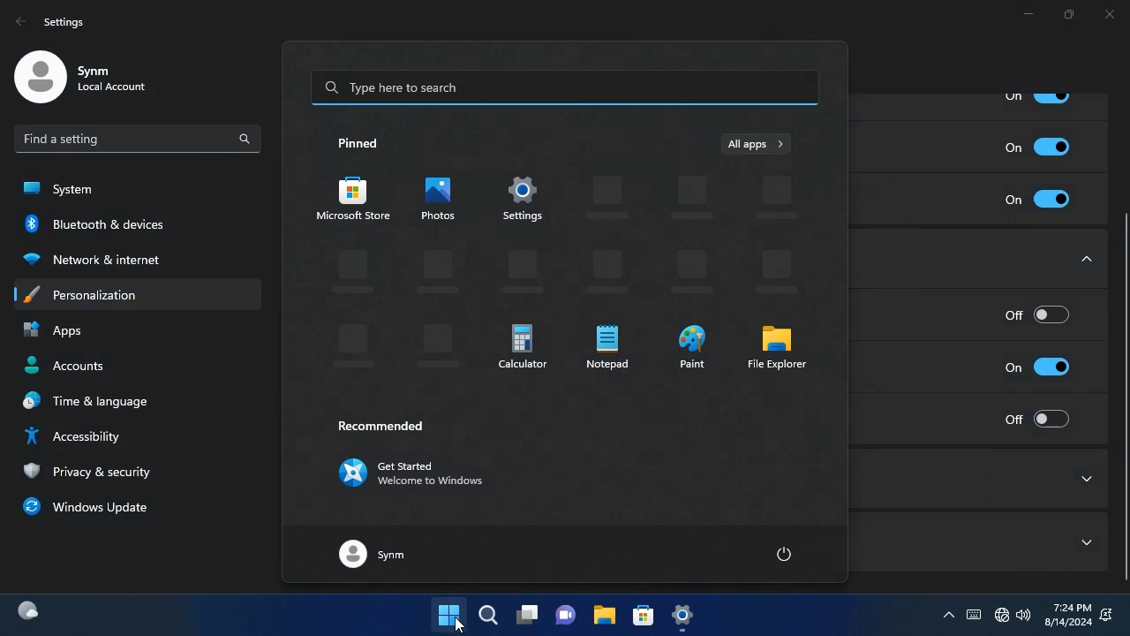
pyautogui.click(765, 145)
pyautogui.scroll(-10, 708, 399)
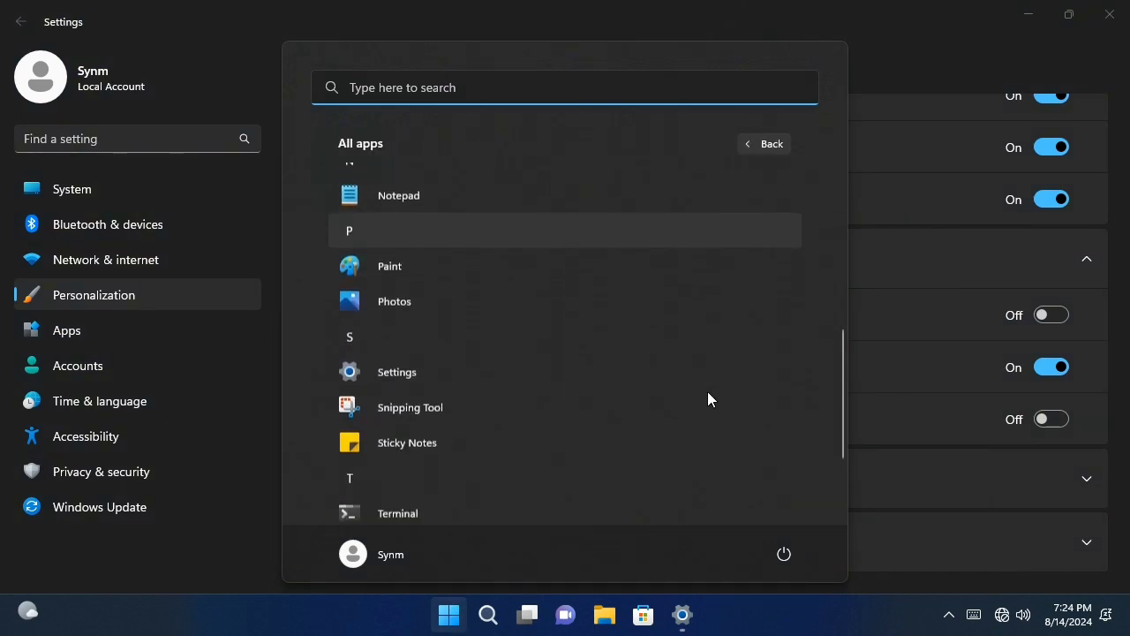
pyautogui.click(1006, 53)
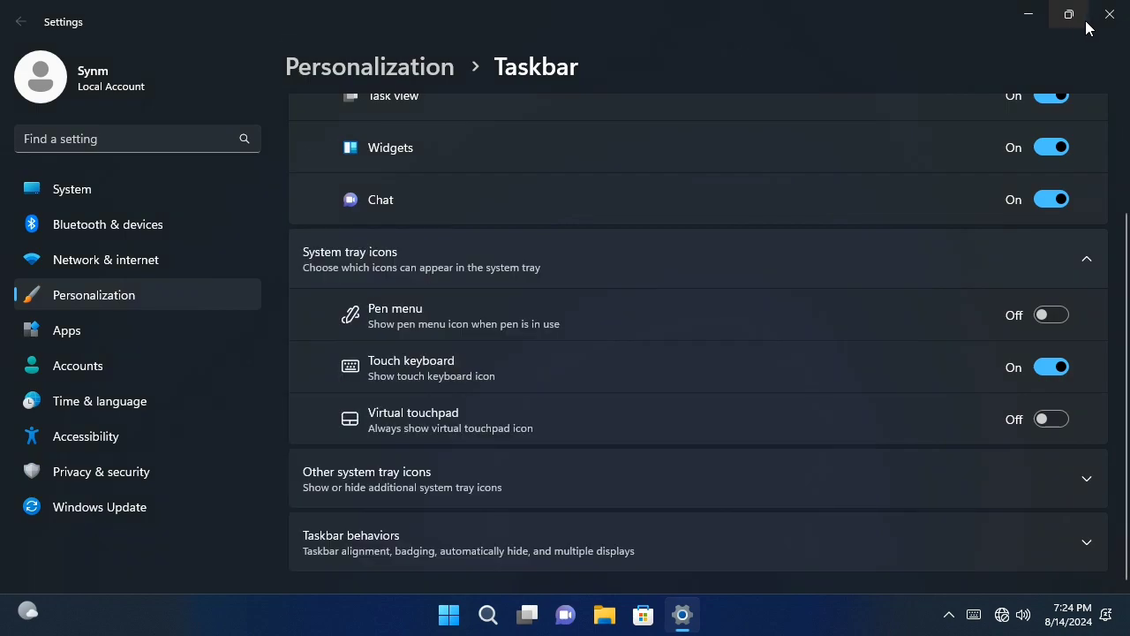
# - Close Settings and view the hidden system tray icons from the desktop
pyautogui.click(1109, 14)
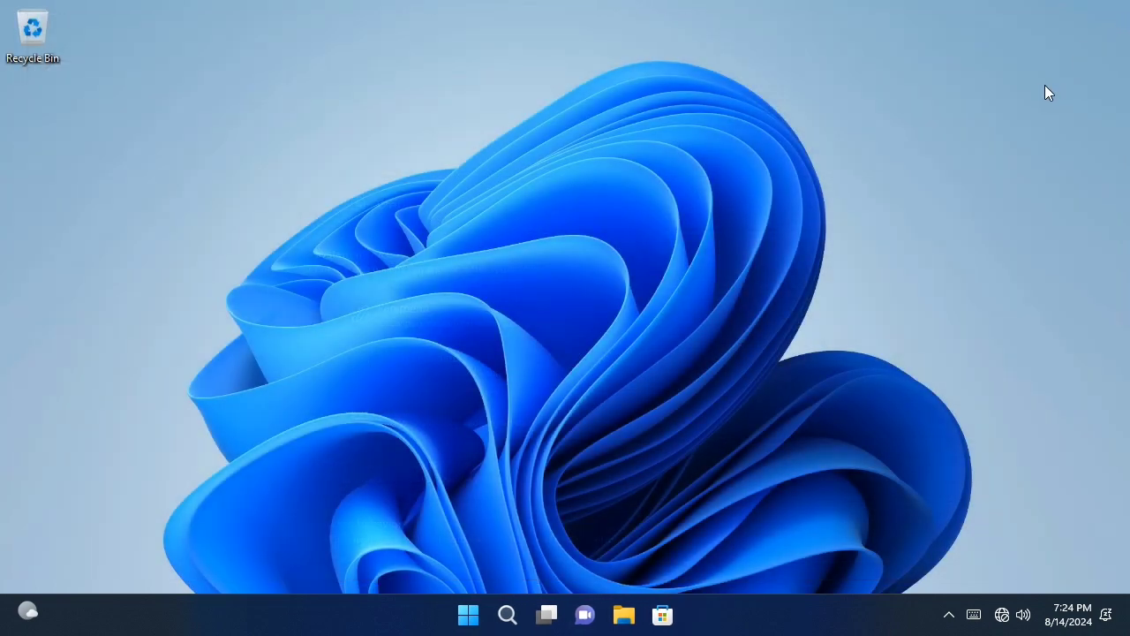
pyautogui.click(947, 615)
pyautogui.click(758, 535)
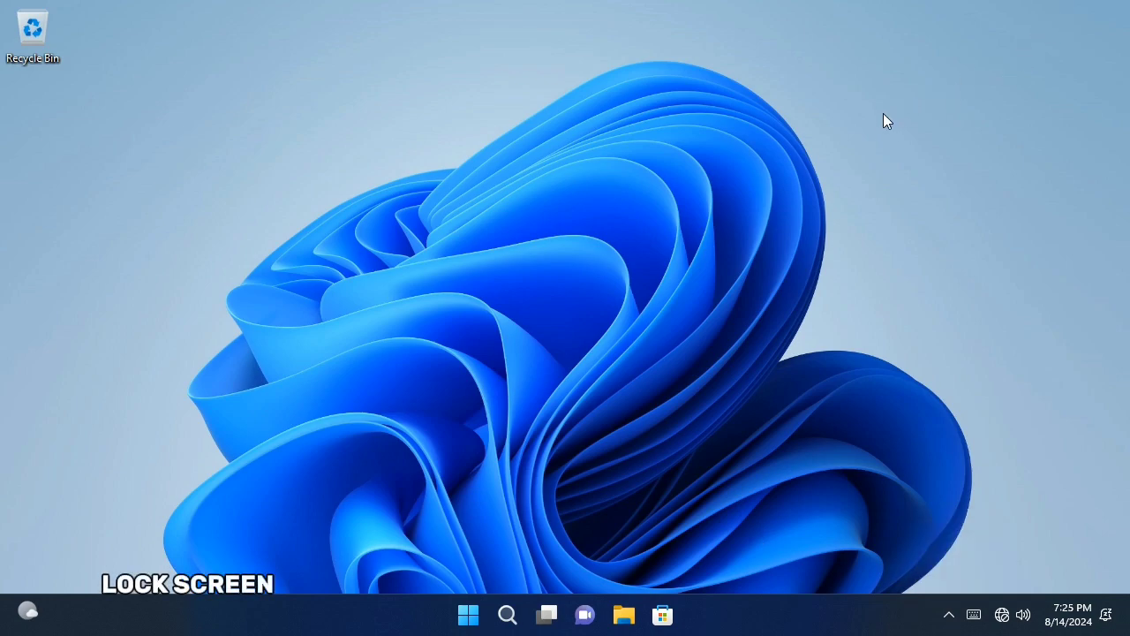
# - Lock the PC from the account options and dismiss the lock screen to reach the sign-in screen
pyautogui.click(477, 616)
pyautogui.click(380, 556)
pyautogui.click(353, 488)
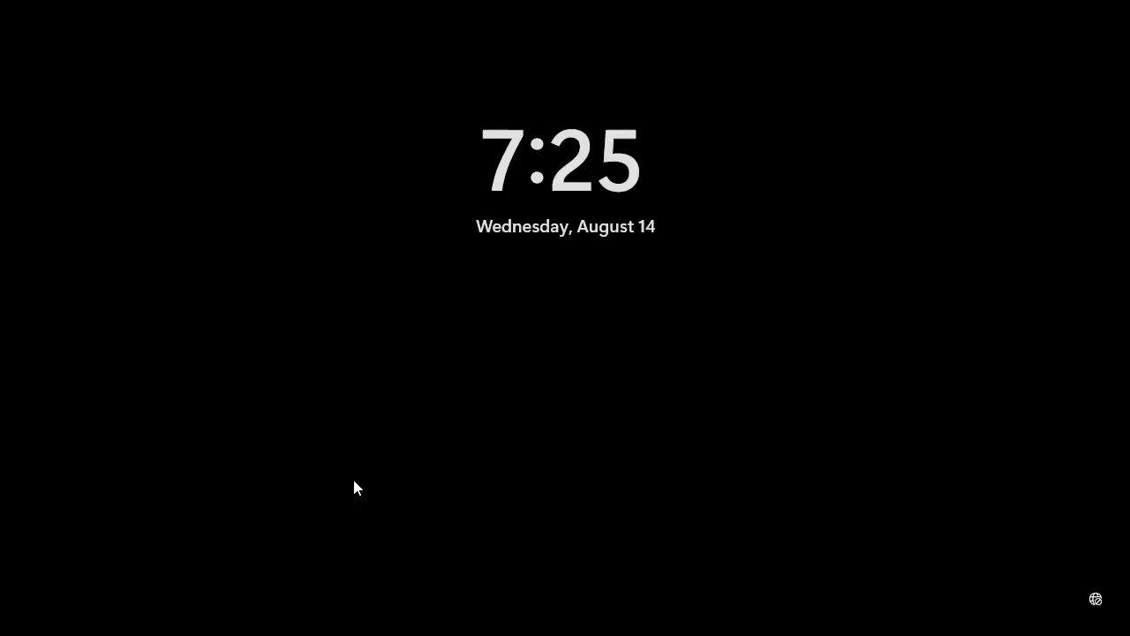
pyautogui.click(536, 530)
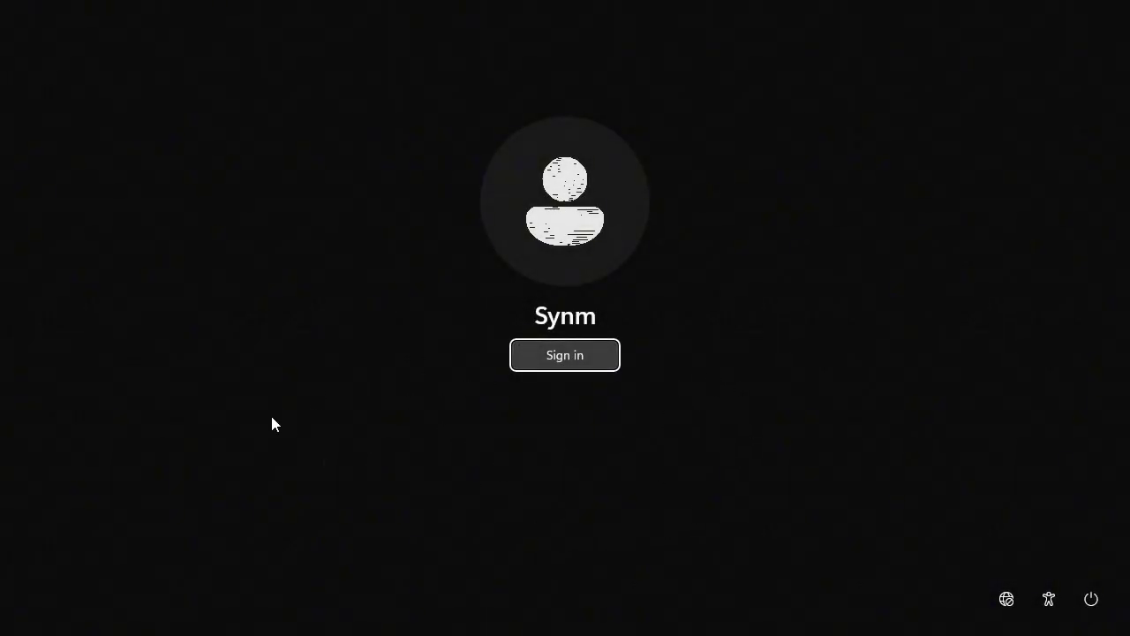
# - Check the power, network and accessibility options on the sign-in screen, and sign in to the local account
pyautogui.click(1092, 600)
pyautogui.click(883, 525)
pyautogui.click(1005, 598)
pyautogui.click(604, 523)
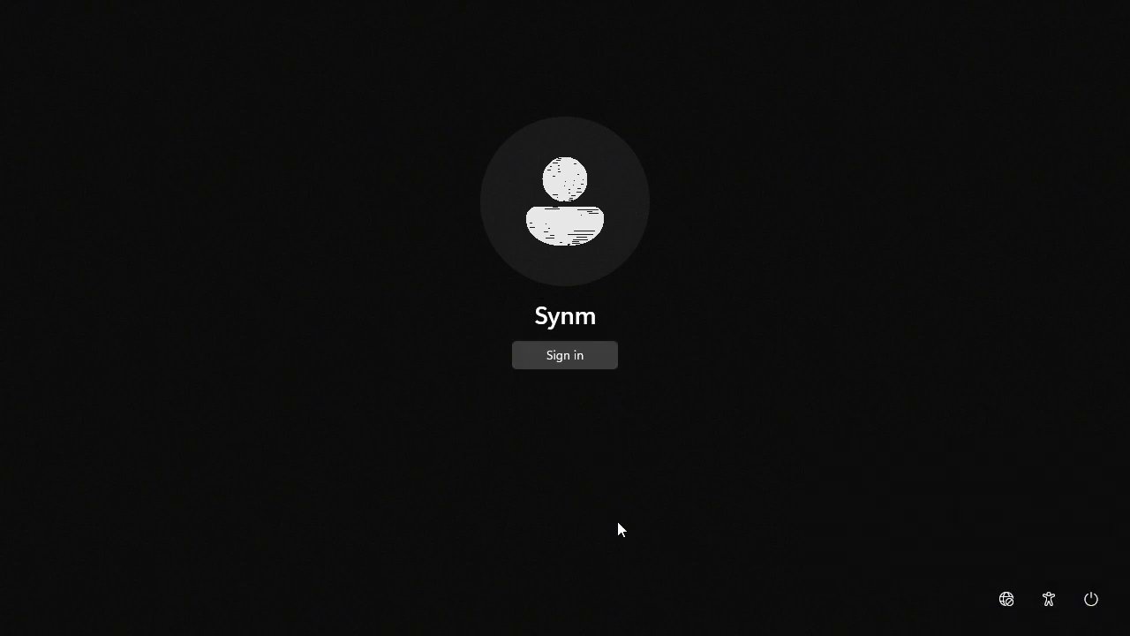
pyautogui.click(1052, 608)
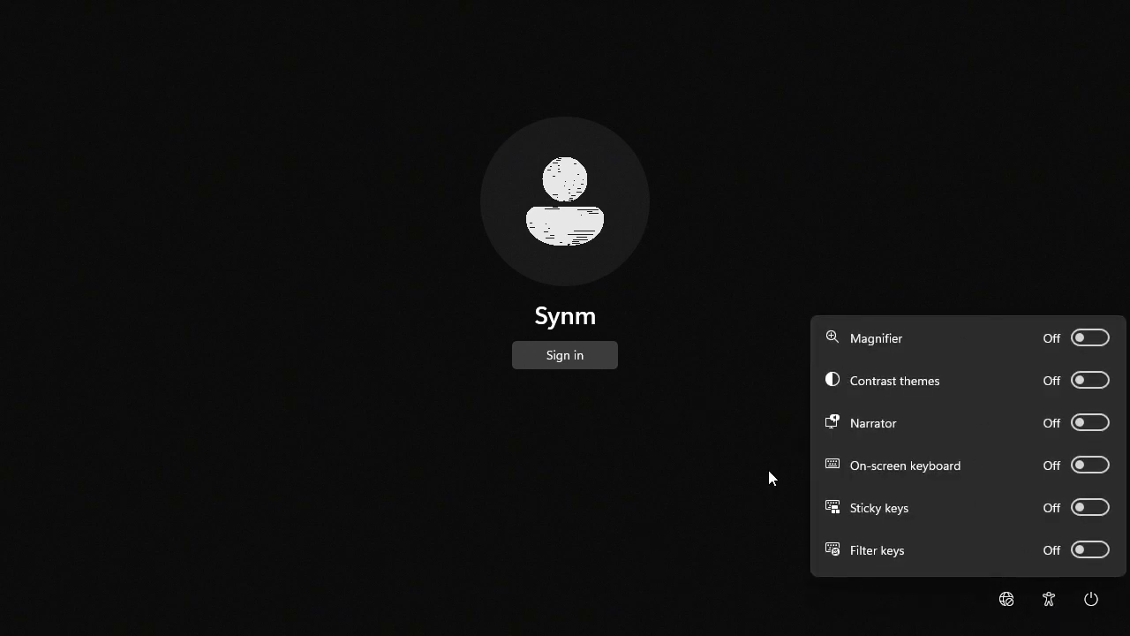
pyautogui.click(668, 378)
pyautogui.click(565, 355)
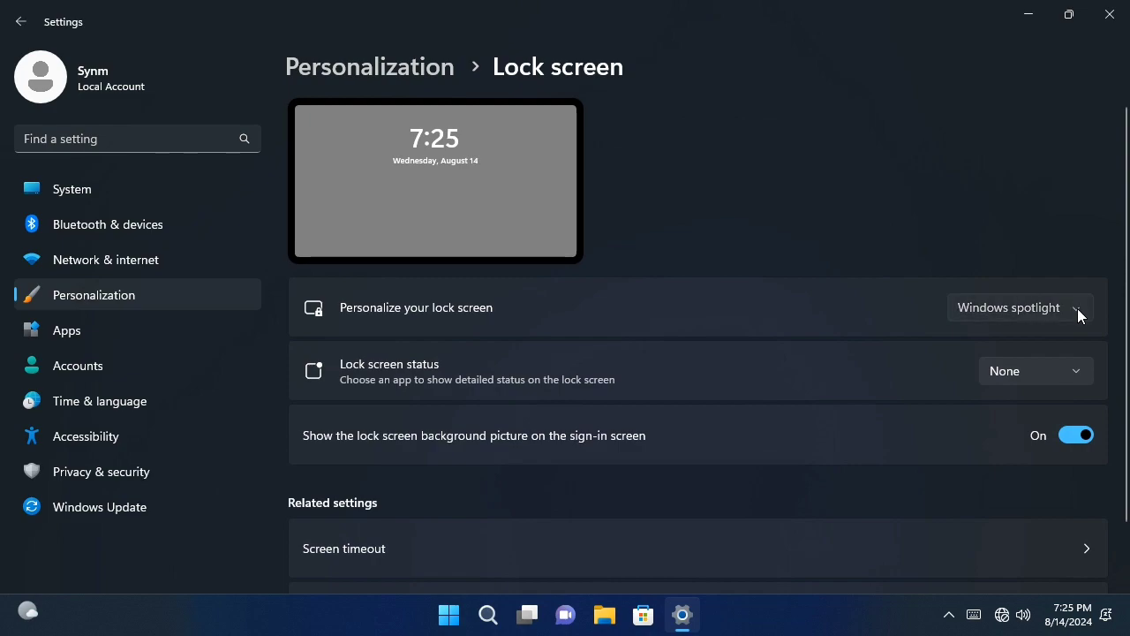
# - Set the lock screen background type to Picture and look through the photo picker without choosing a photo
pyautogui.click(1077, 309)
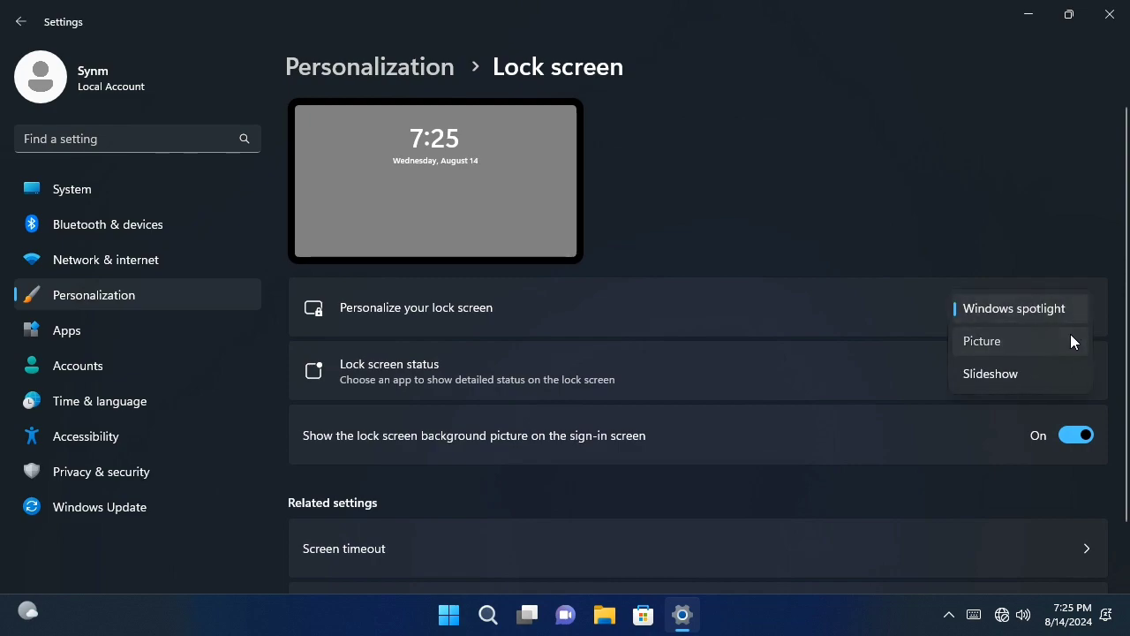
pyautogui.click(1071, 341)
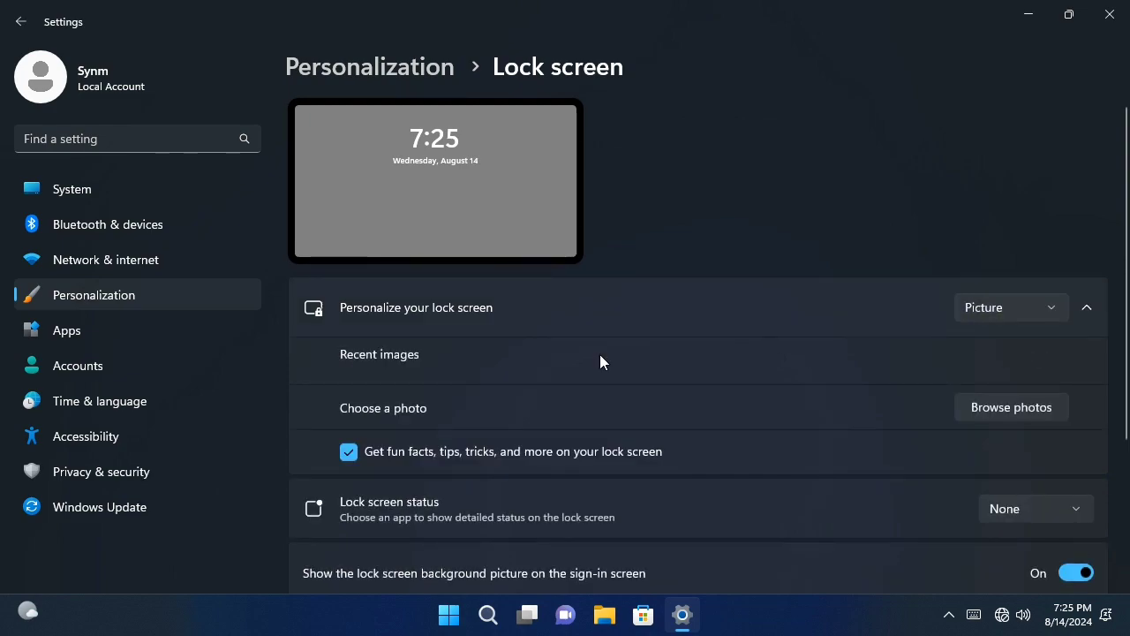
pyautogui.click(1014, 407)
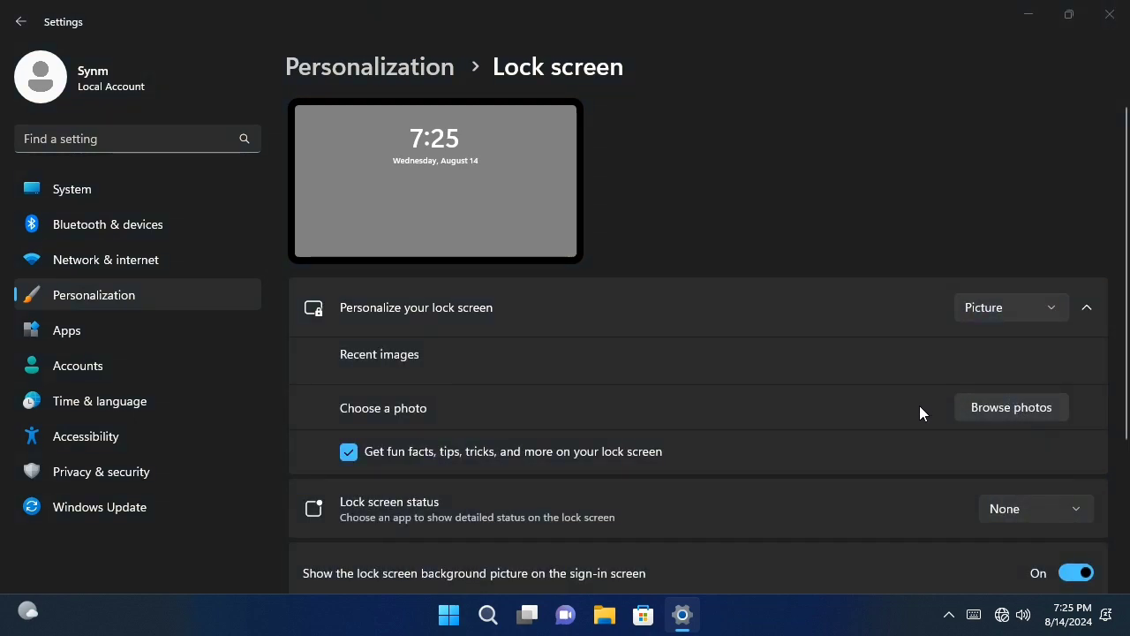
pyautogui.scroll(-1, 36, 270)
pyautogui.scroll(1, 108, 244)
pyautogui.scroll(-2, 133, 277)
pyautogui.click(545, 14)
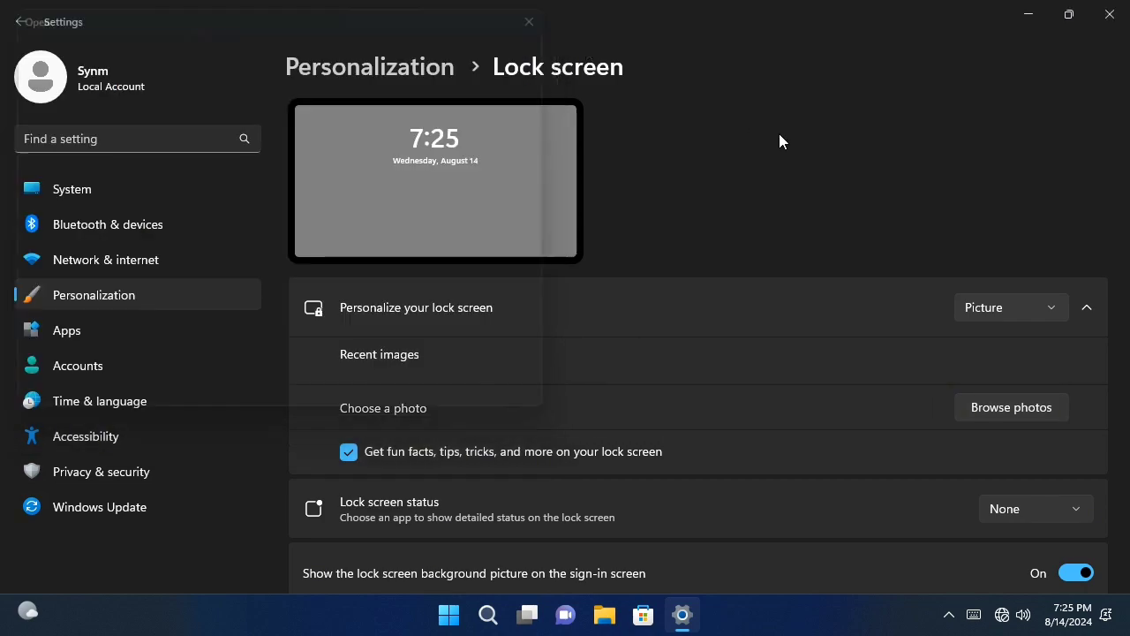
# - Look over the remaining lock screen options and close Settings
pyautogui.scroll(-2, 671, 427)
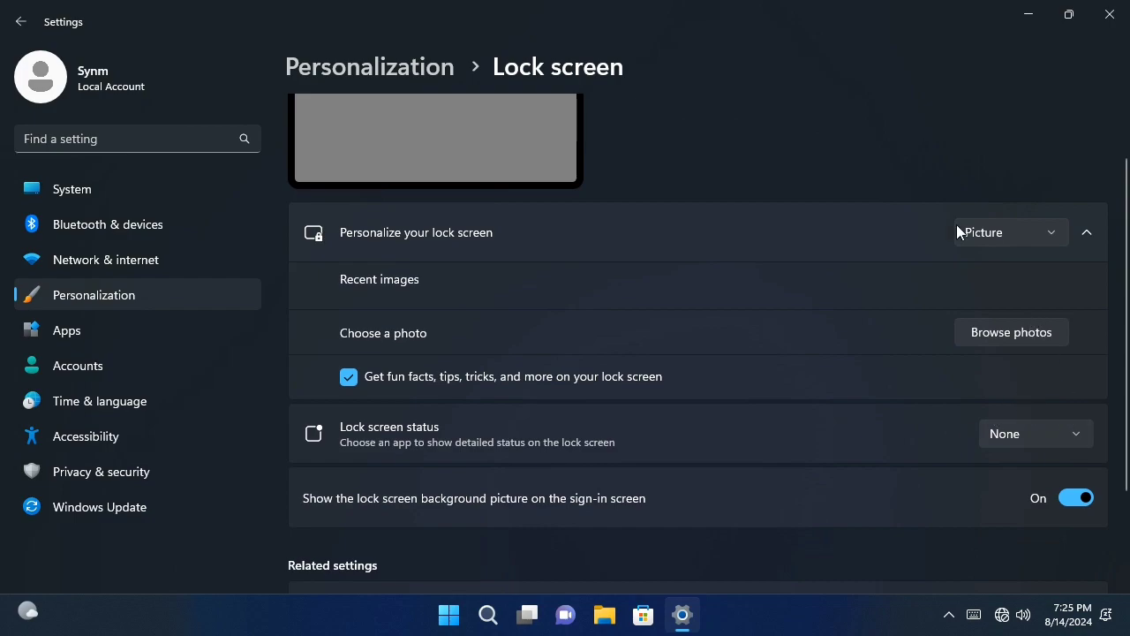
pyautogui.scroll(2, 1047, 295)
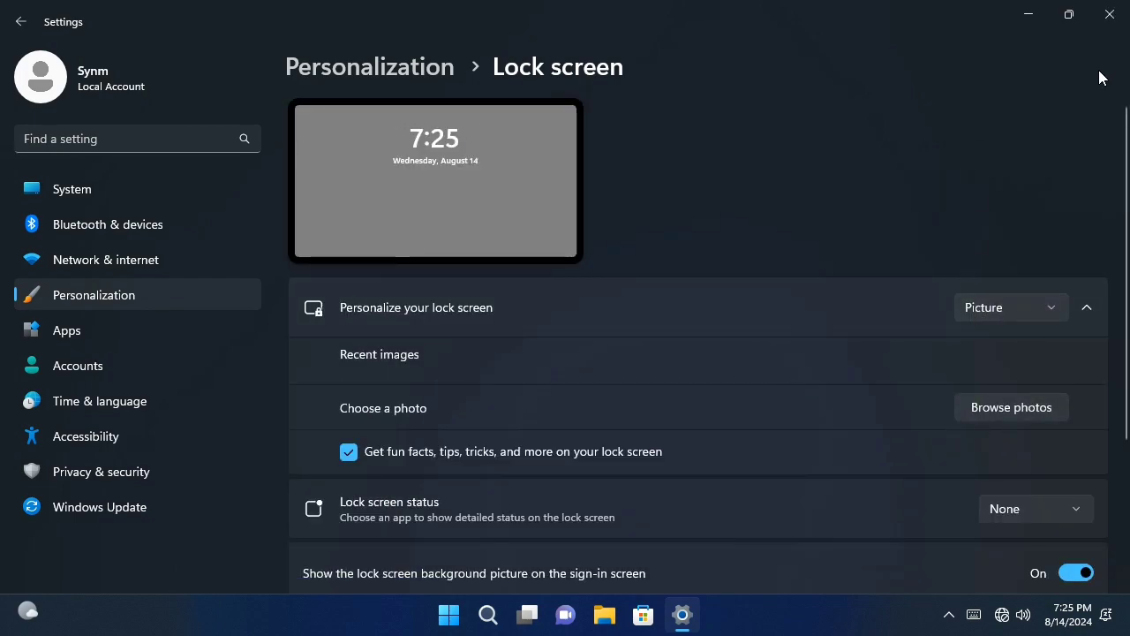
pyautogui.click(1110, 15)
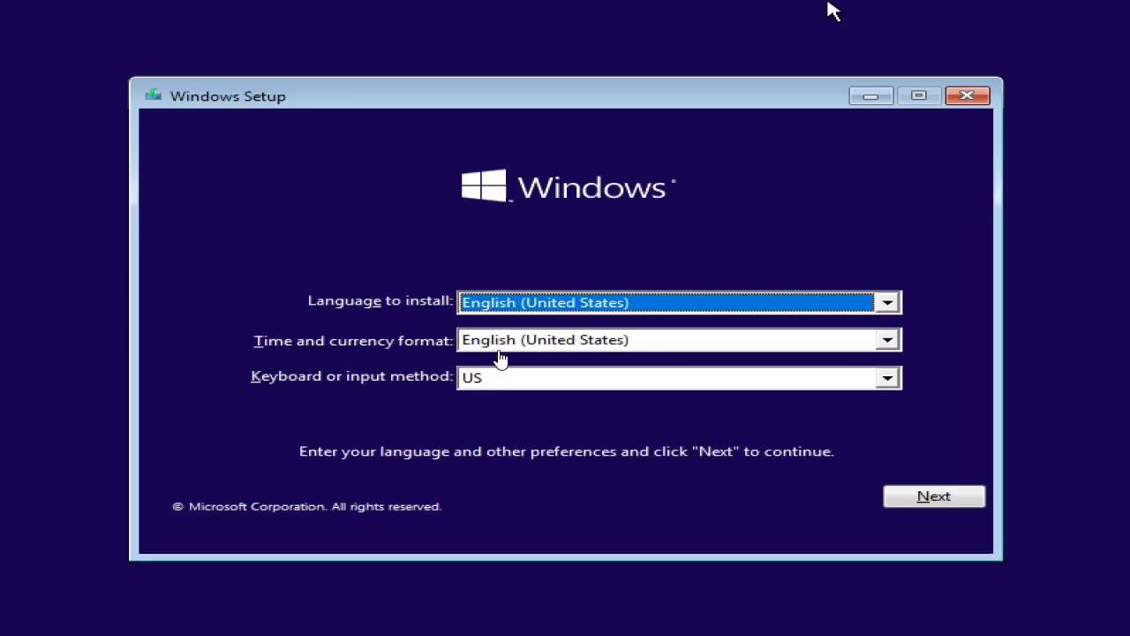
# - Start the Windows installation with English (United States) and the US keyboard, and skip the product key
pyautogui.click(944, 500)
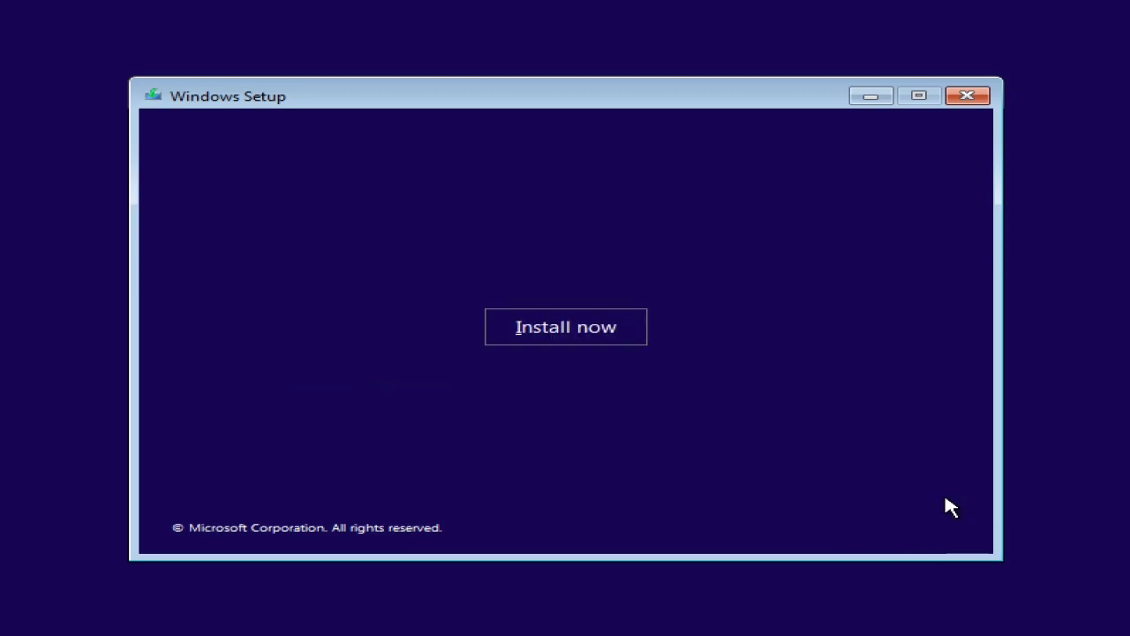
pyautogui.click(517, 320)
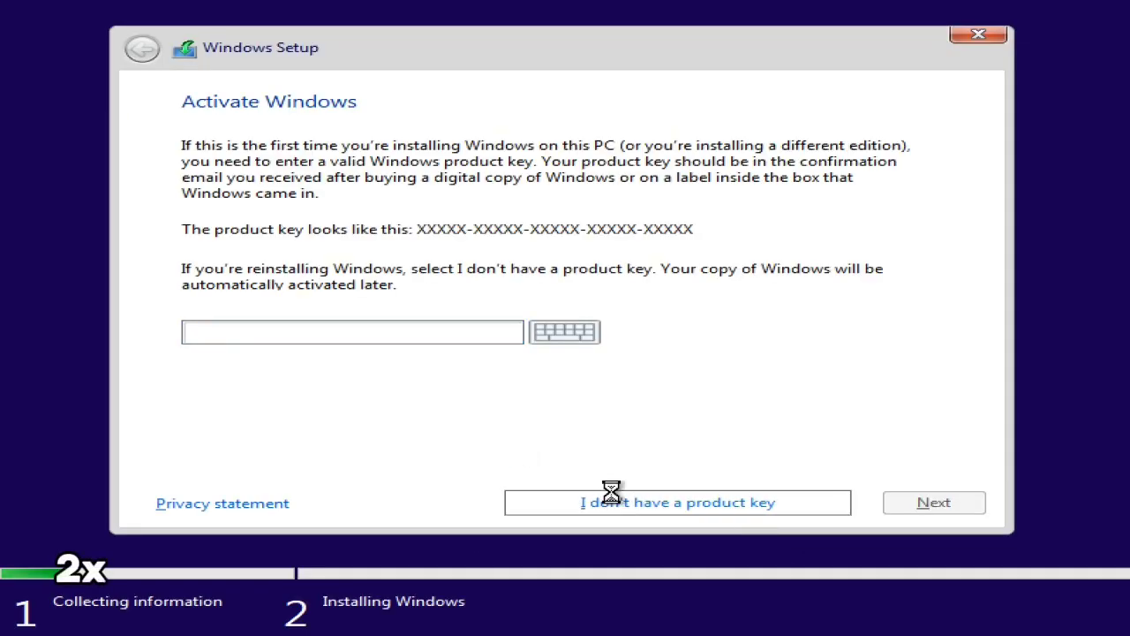
pyautogui.click(611, 496)
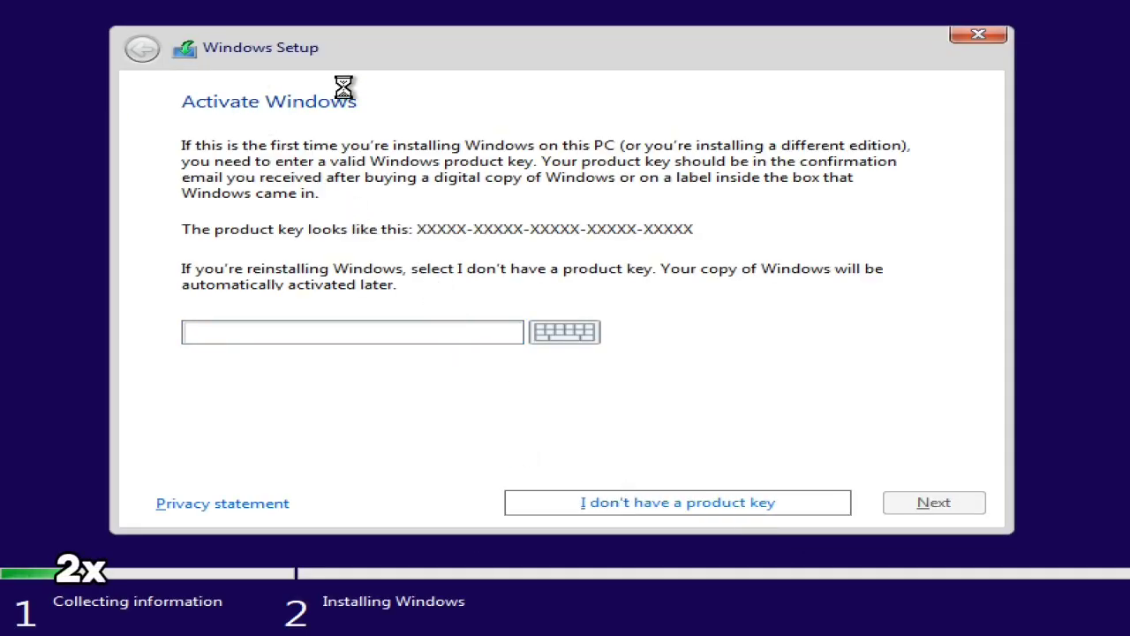
# - Select Windows 10 Pro x64 as the operating system to install and continue
pyautogui.click(438, 197)
pyautogui.click(389, 258)
pyautogui.click(388, 275)
pyautogui.click(891, 502)
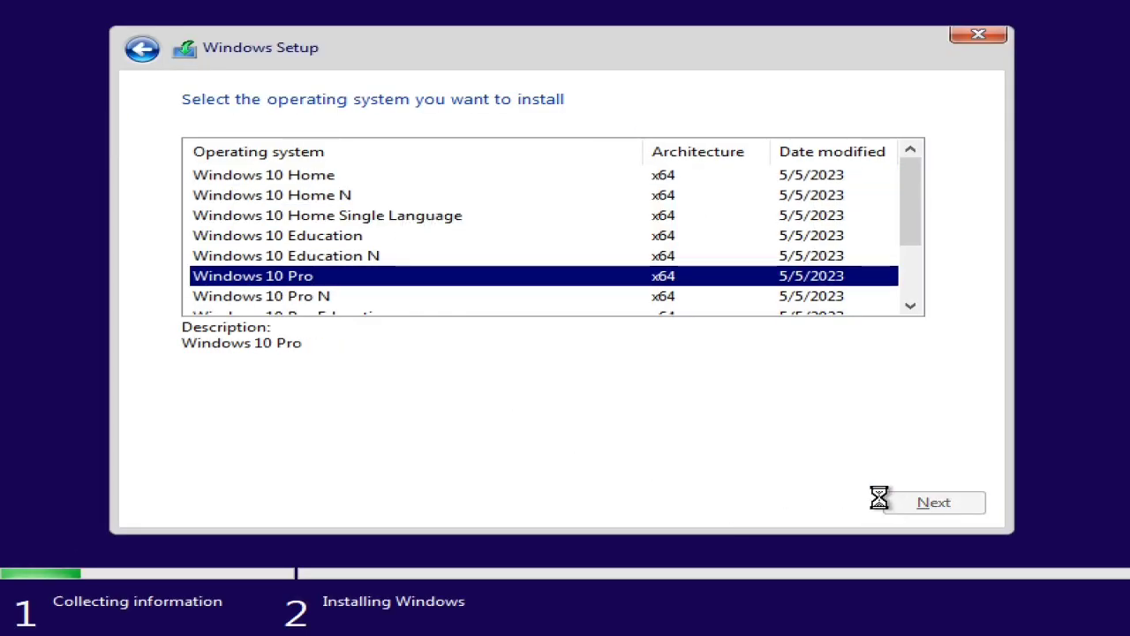
# - Accept the license terms and go through the installation type and drive choices to start installing Windows
pyautogui.click(295, 457)
pyautogui.click(934, 501)
pyautogui.click(649, 344)
pyautogui.click(747, 374)
pyautogui.click(777, 407)
pyautogui.click(926, 500)
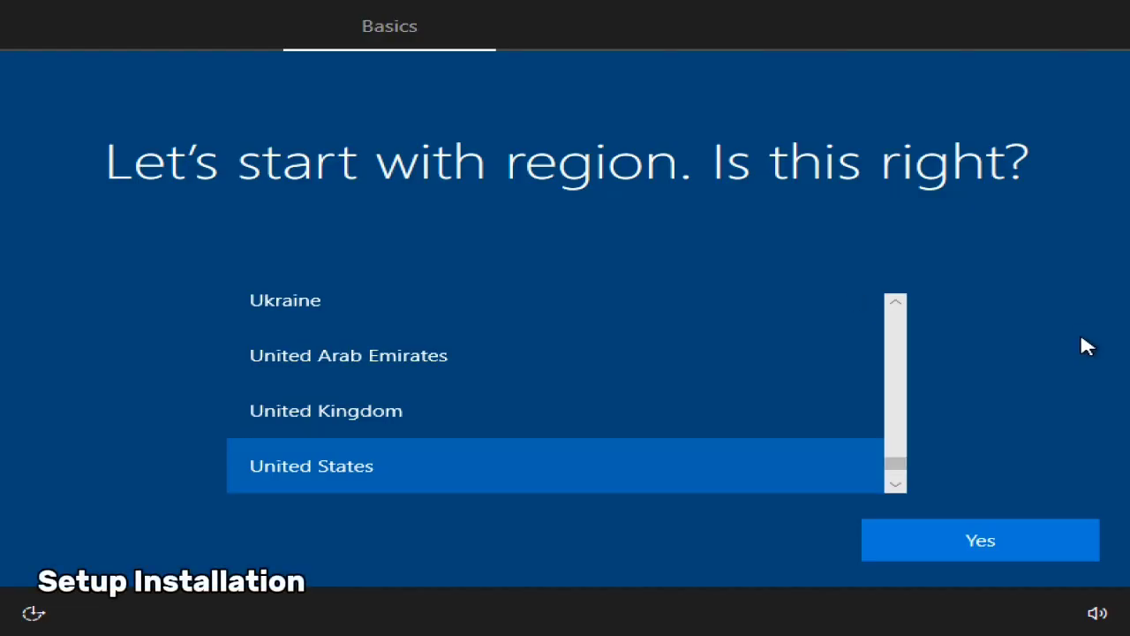
# - Set the region to United States and choose the US keyboard layout with a second layout for Afrikaans (South Africa)
pyautogui.scroll(-2, 554, 379)
pyautogui.click(1021, 556)
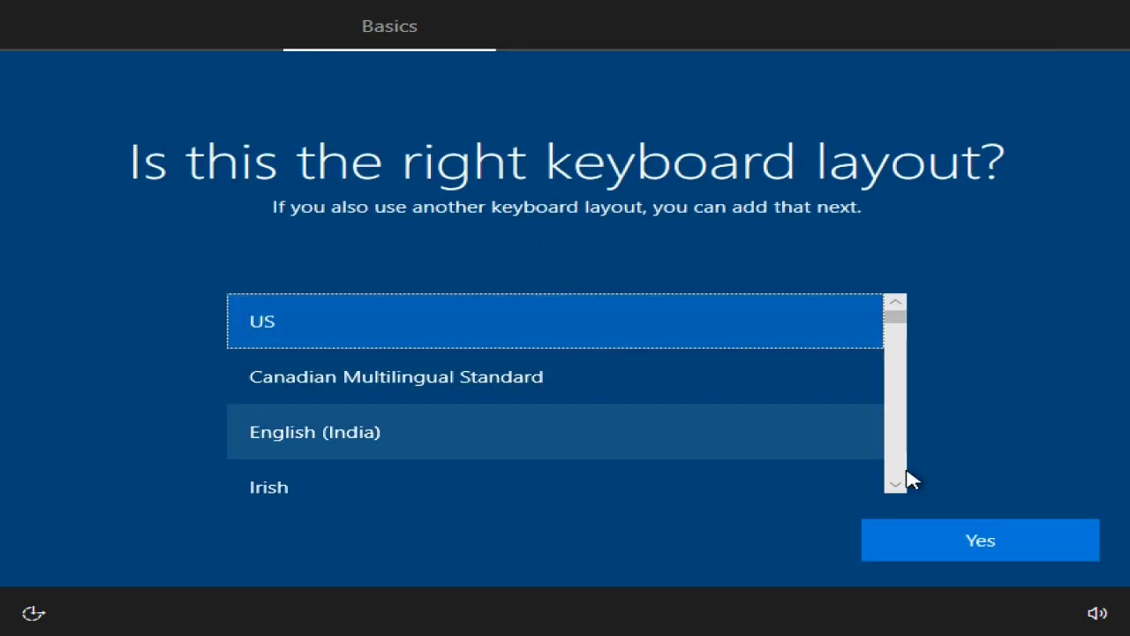
pyautogui.click(983, 538)
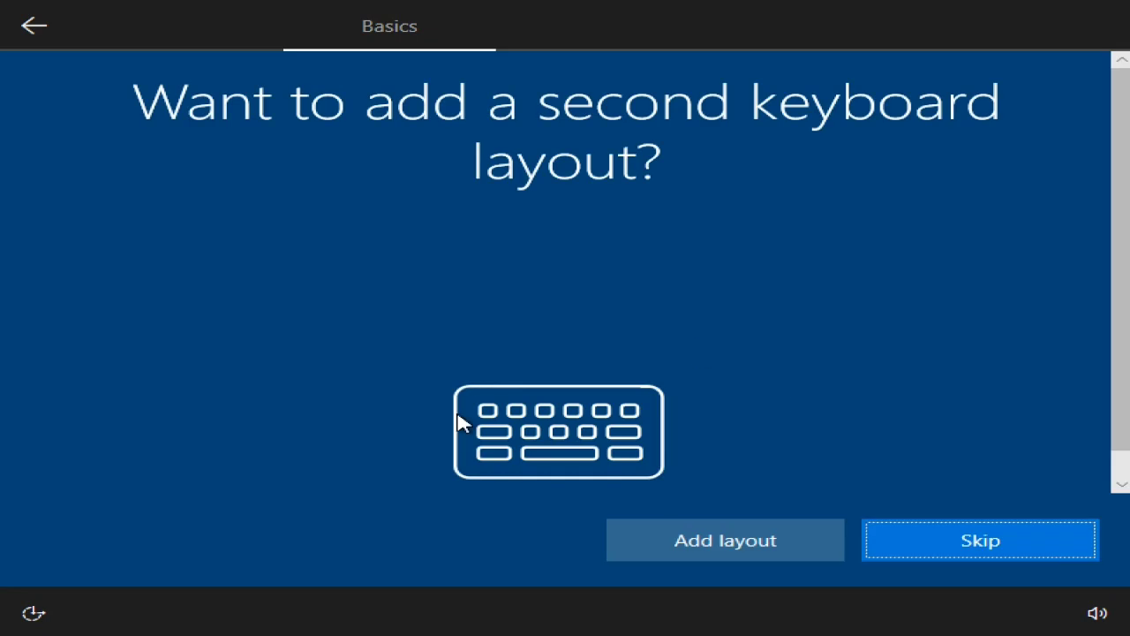
pyautogui.click(680, 531)
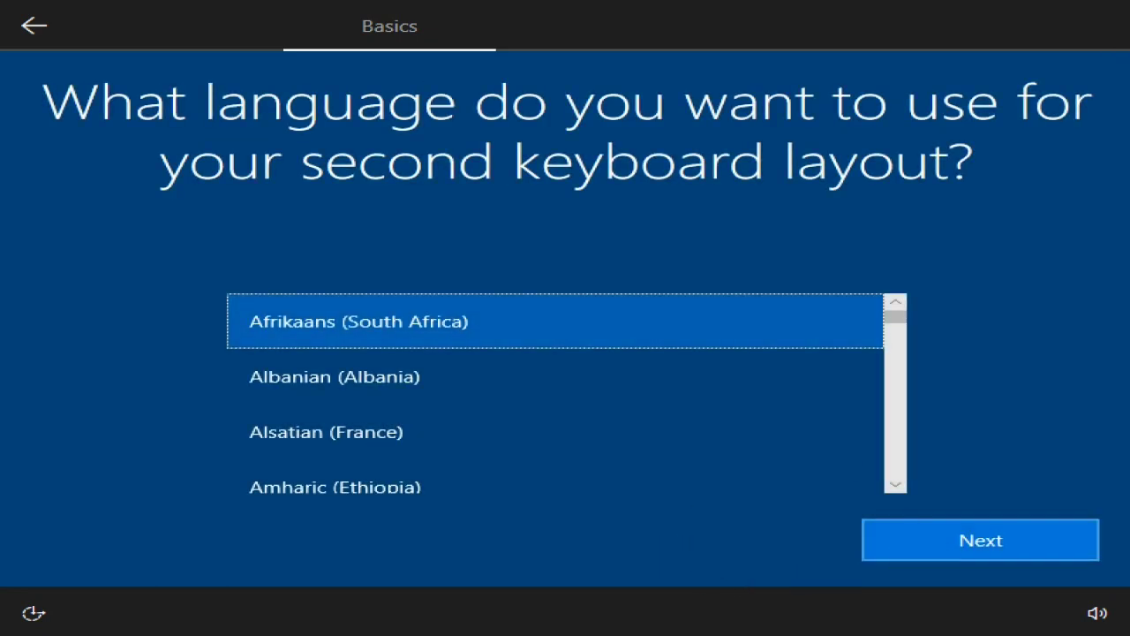
pyautogui.click(973, 543)
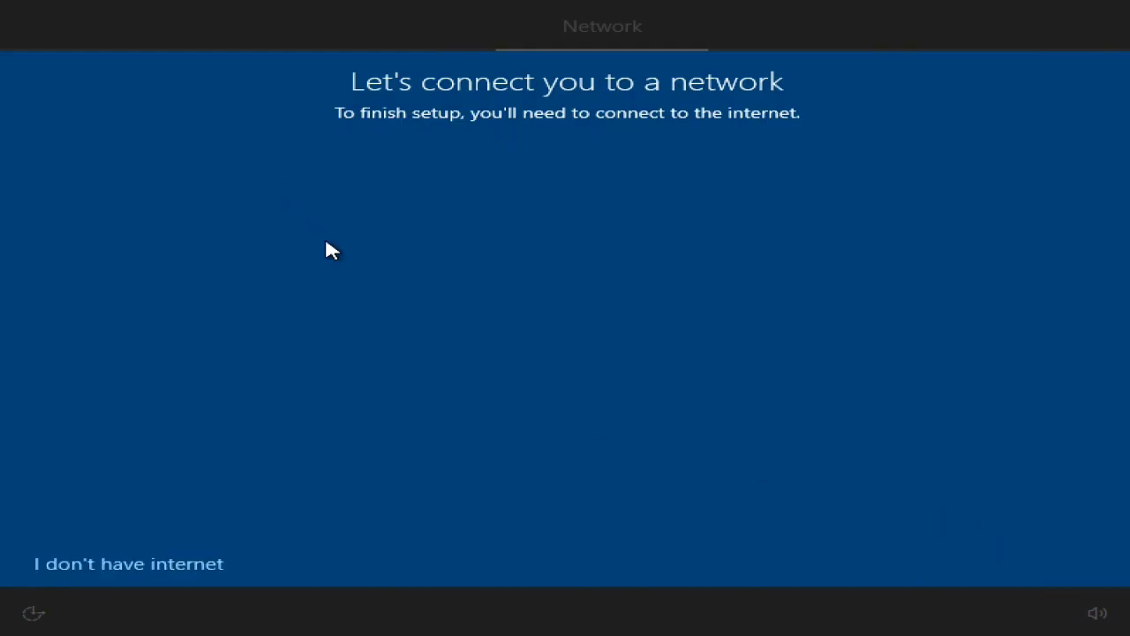
# - Continue offline with limited setup and create a local account with the user's name and a blank password
pyautogui.click(104, 572)
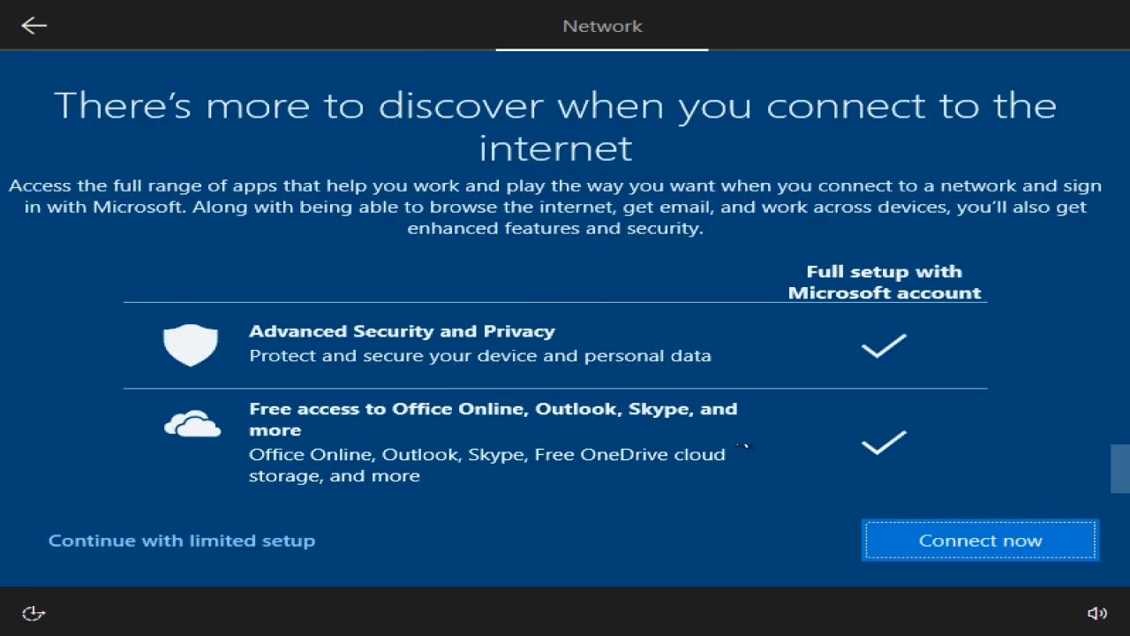
pyautogui.click(225, 534)
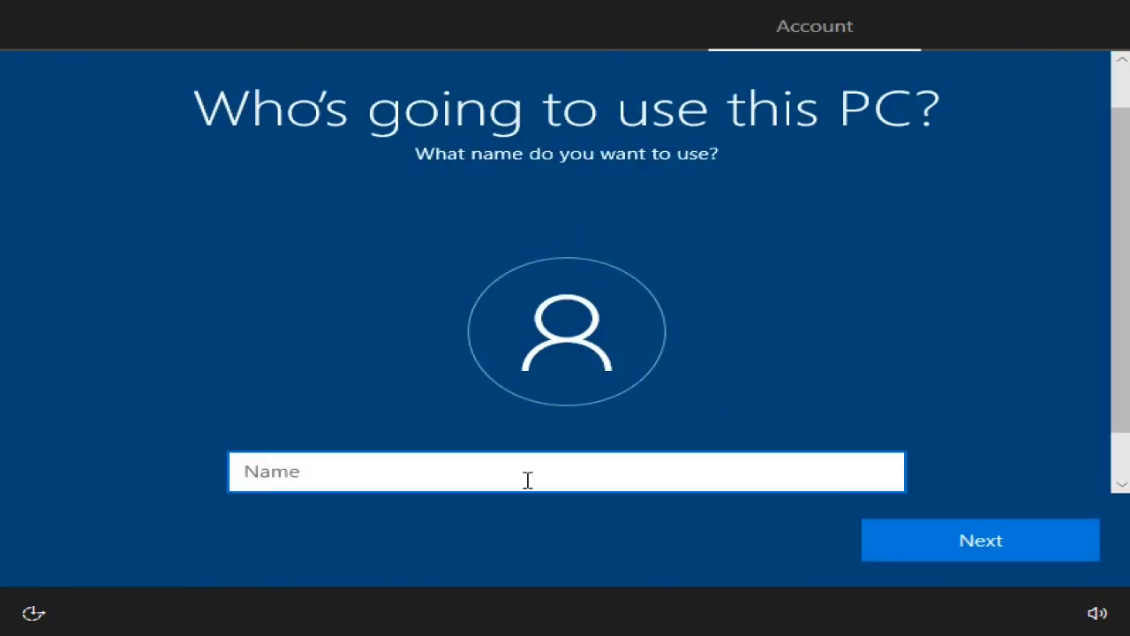
pyautogui.write('Synm')
pyautogui.click(964, 560)
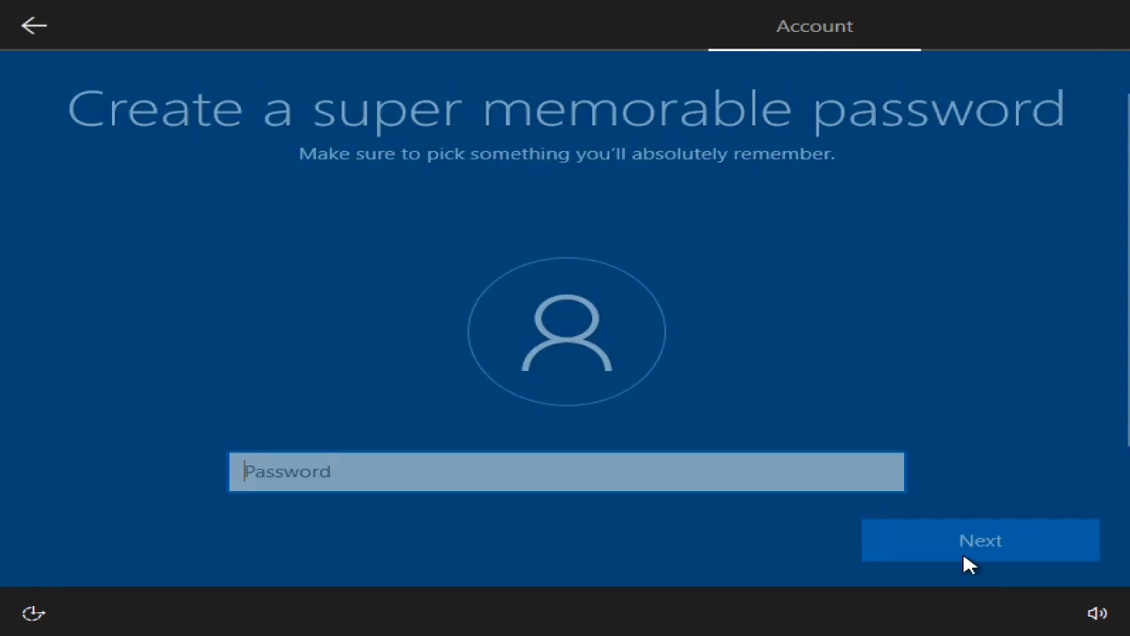
pyautogui.click(964, 560)
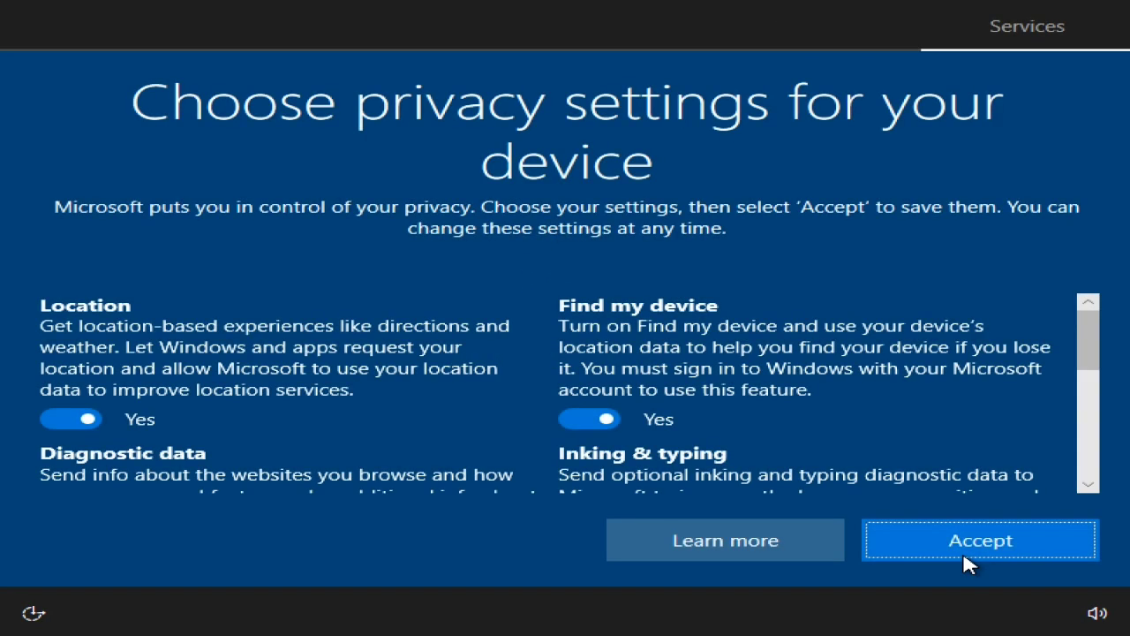
# - Accept the default device privacy settings and allow Cortana to finish the Windows setup
pyautogui.click(962, 561)
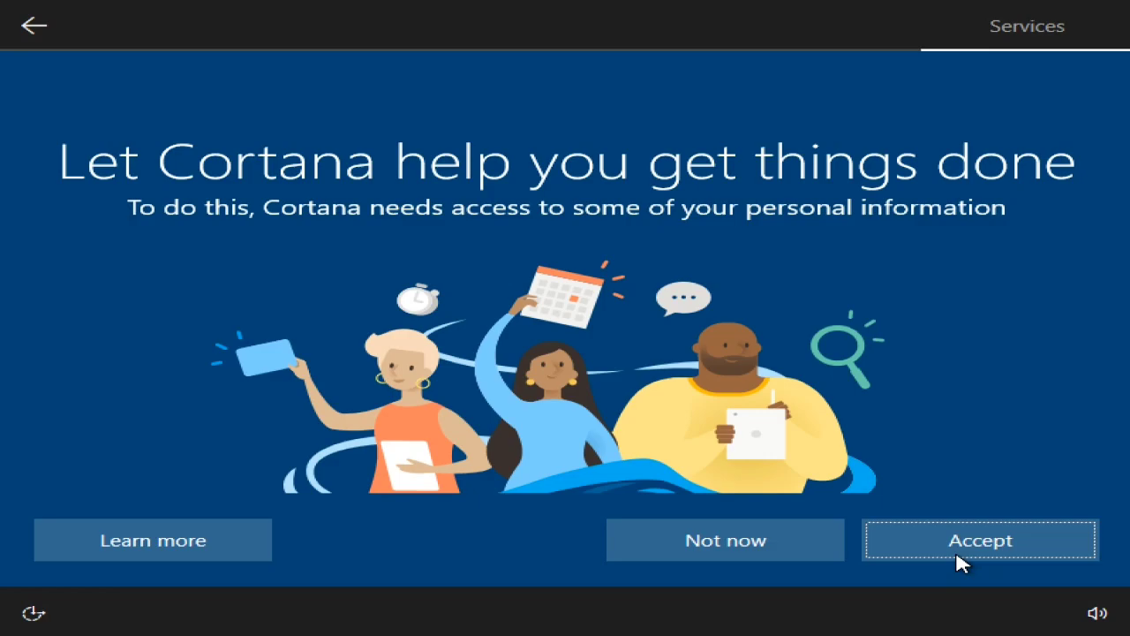
pyautogui.click(963, 562)
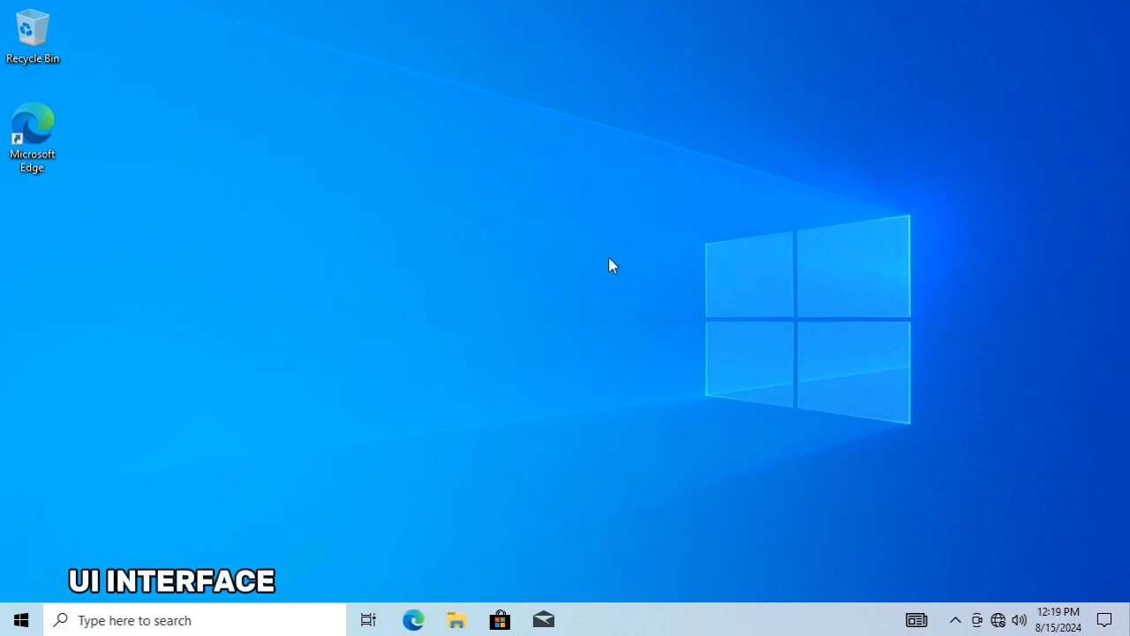
# - Open Task Manager to examine the CPU and memory performance details, and close it
pyautogui.rightClick(699, 623)
pyautogui.click(789, 533)
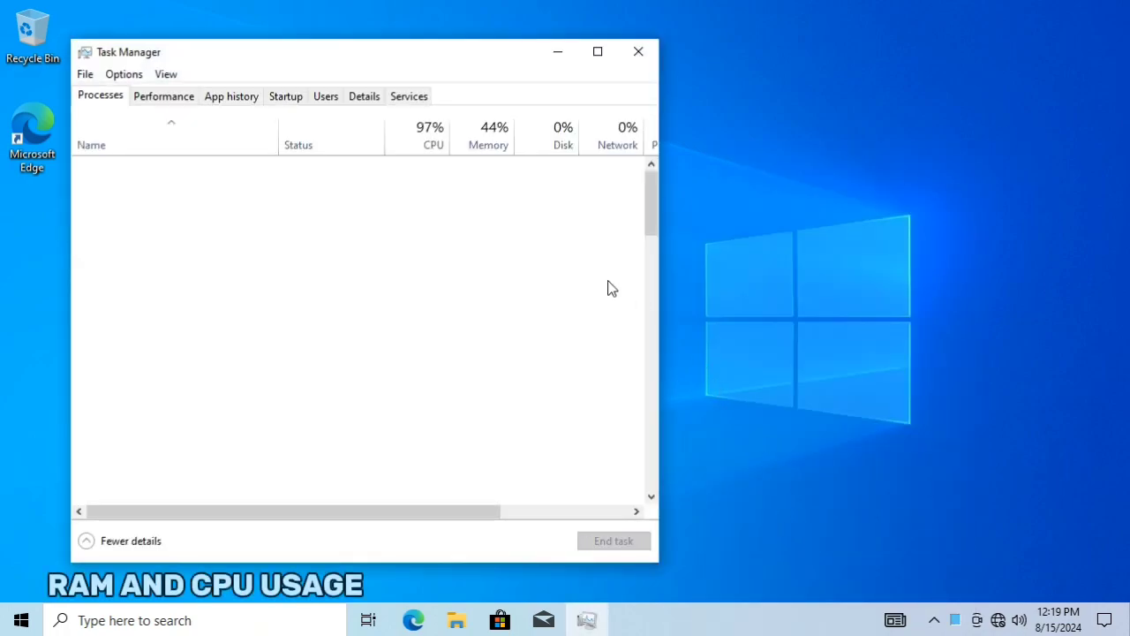
pyautogui.click(164, 96)
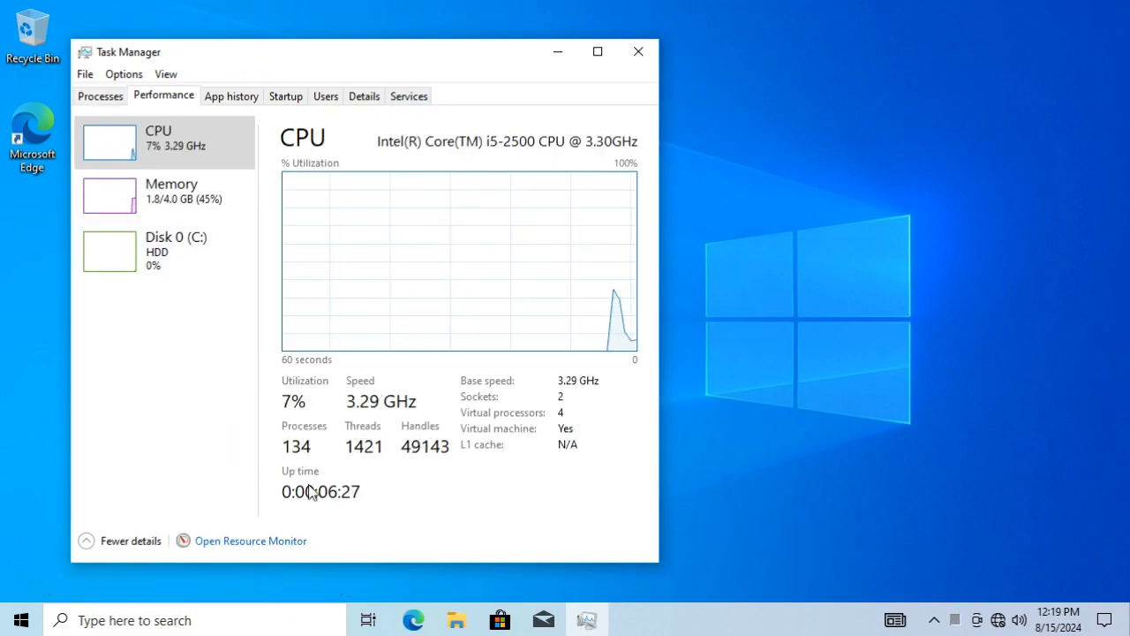
pyautogui.click(171, 196)
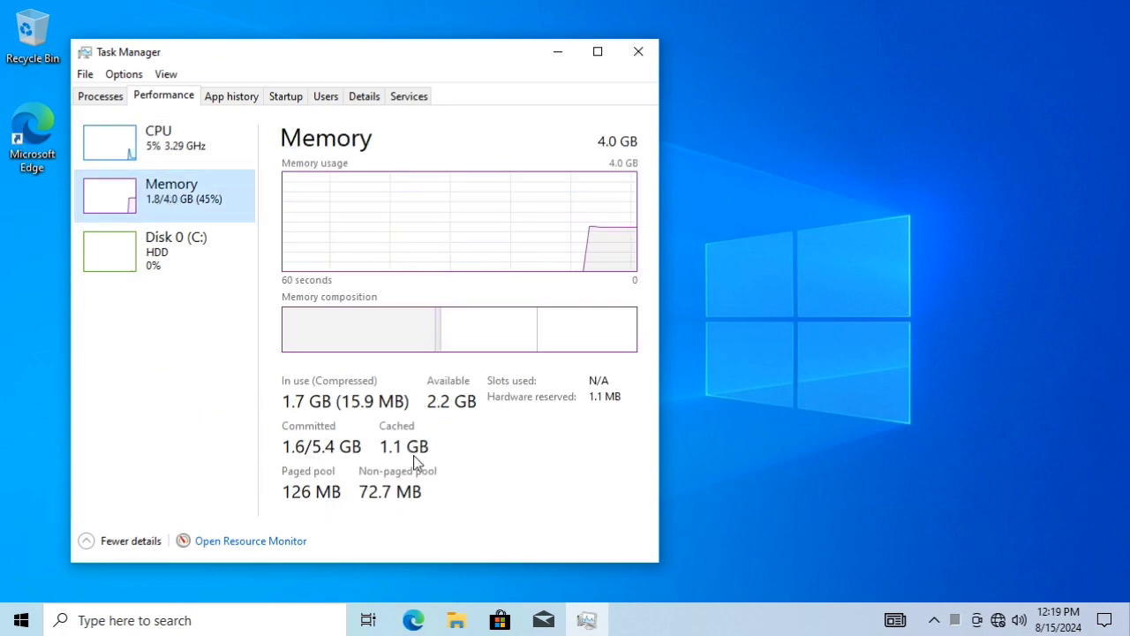
pyautogui.click(162, 162)
pyautogui.click(231, 173)
pyautogui.click(234, 161)
pyautogui.click(639, 51)
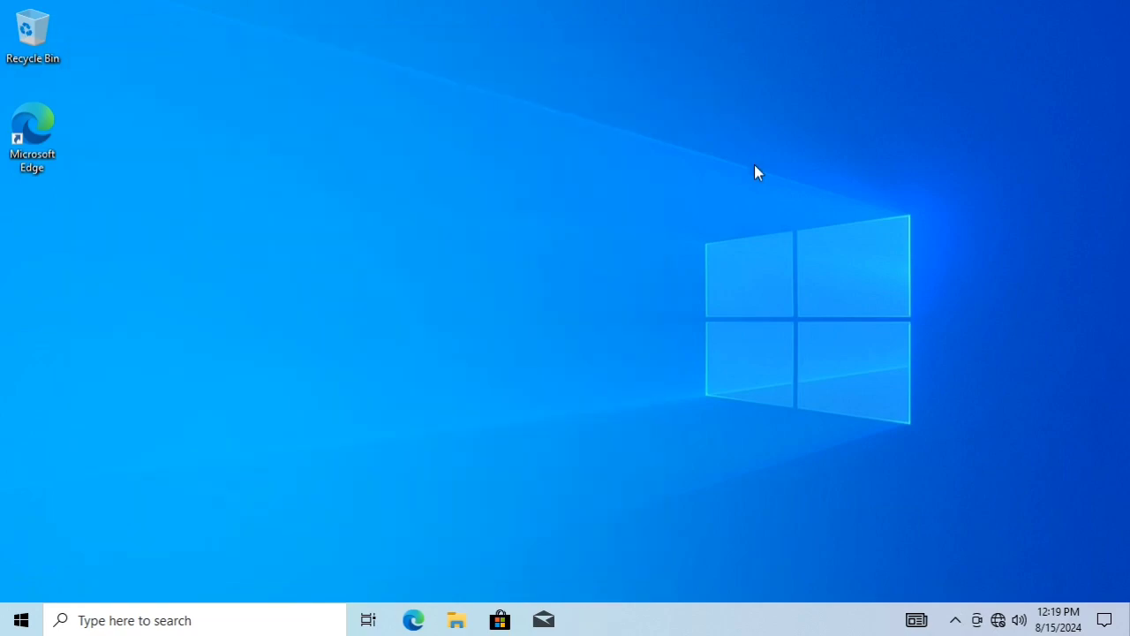
# - Open This PC in File Explorer and check the used and free space in the Local Disk (C:) properties
pyautogui.click(459, 618)
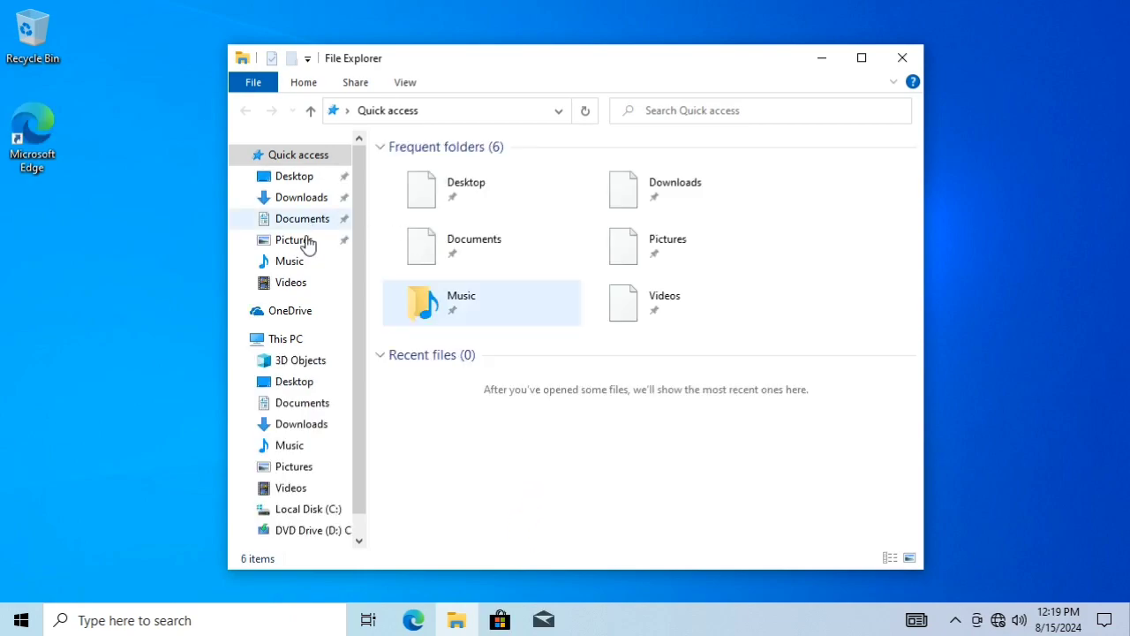
pyautogui.click(300, 341)
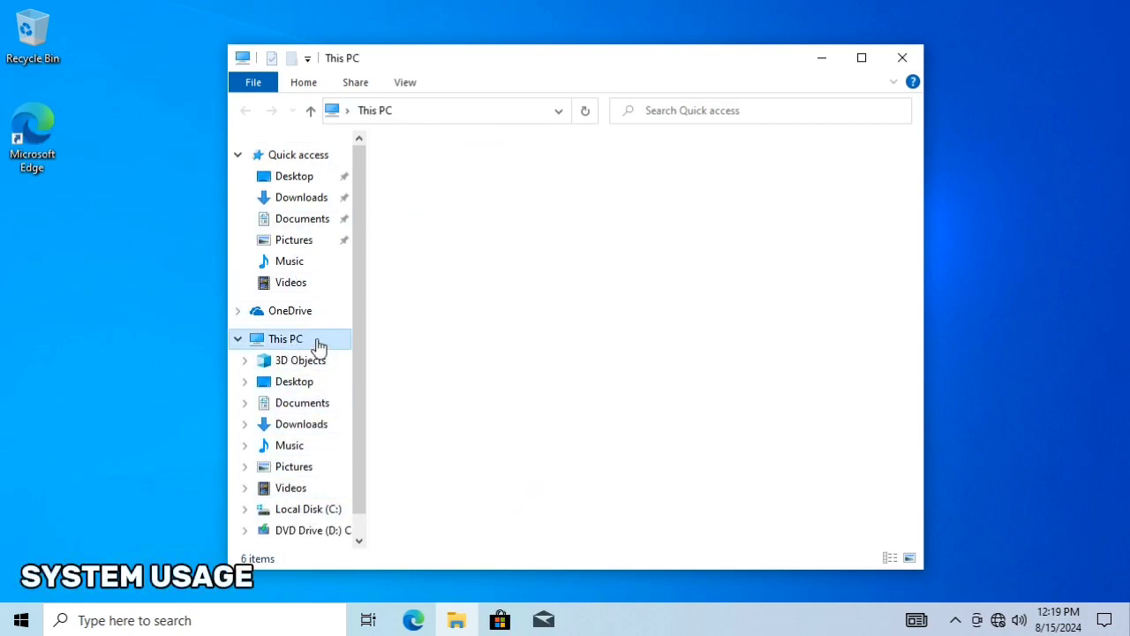
pyautogui.click(489, 401)
pyautogui.rightClick(489, 401)
pyautogui.click(517, 385)
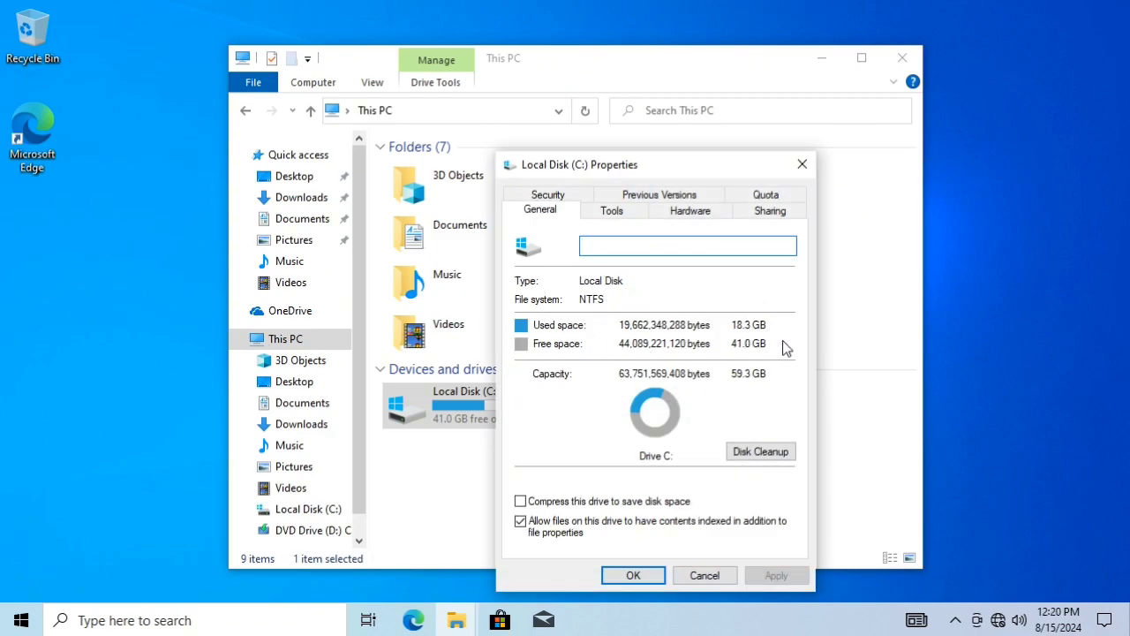
pyautogui.moveTo(676, 168); pyautogui.dragTo(637, 147)
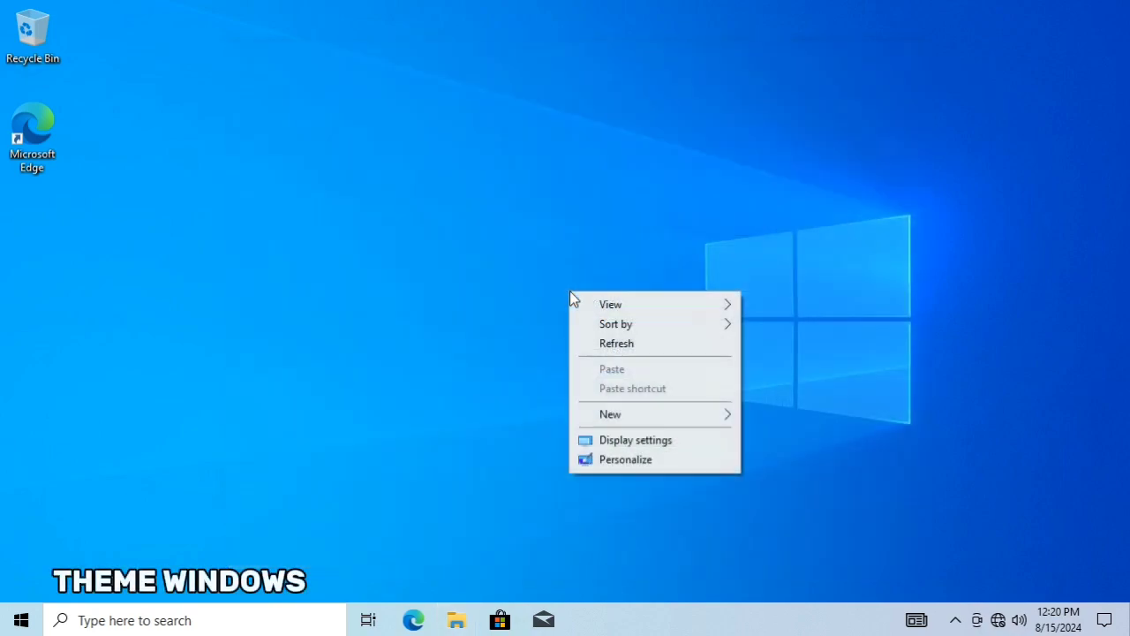
# - Open the desktop personalization settings and try the beach and night-sky backgrounds before restoring the blue Windows wallpaper
pyautogui.click(622, 457)
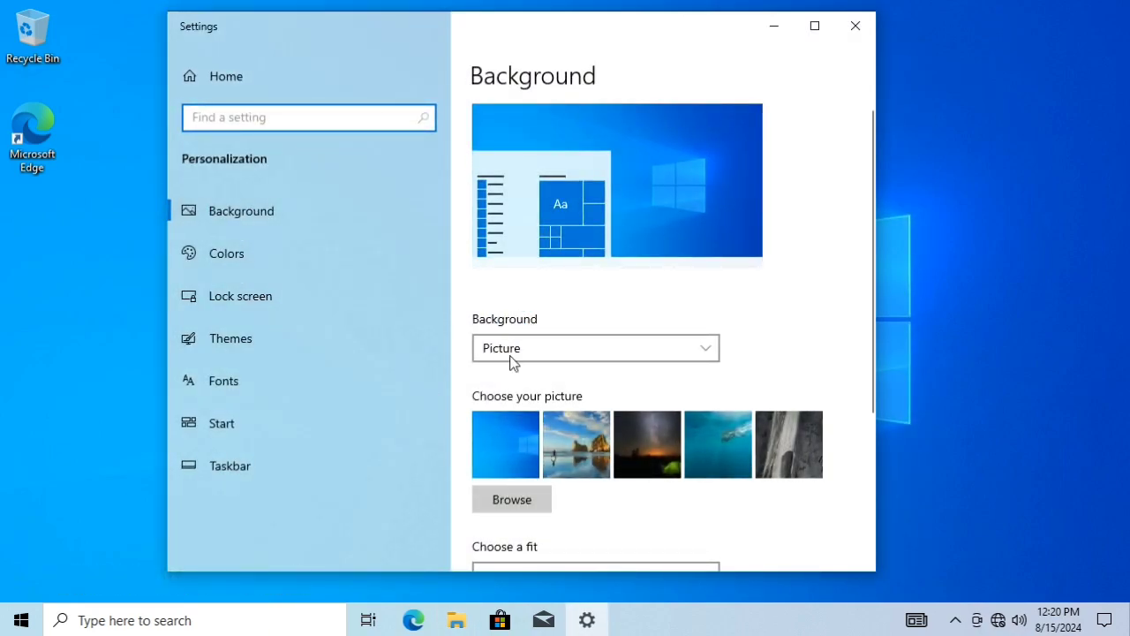
pyautogui.click(593, 437)
pyautogui.click(647, 441)
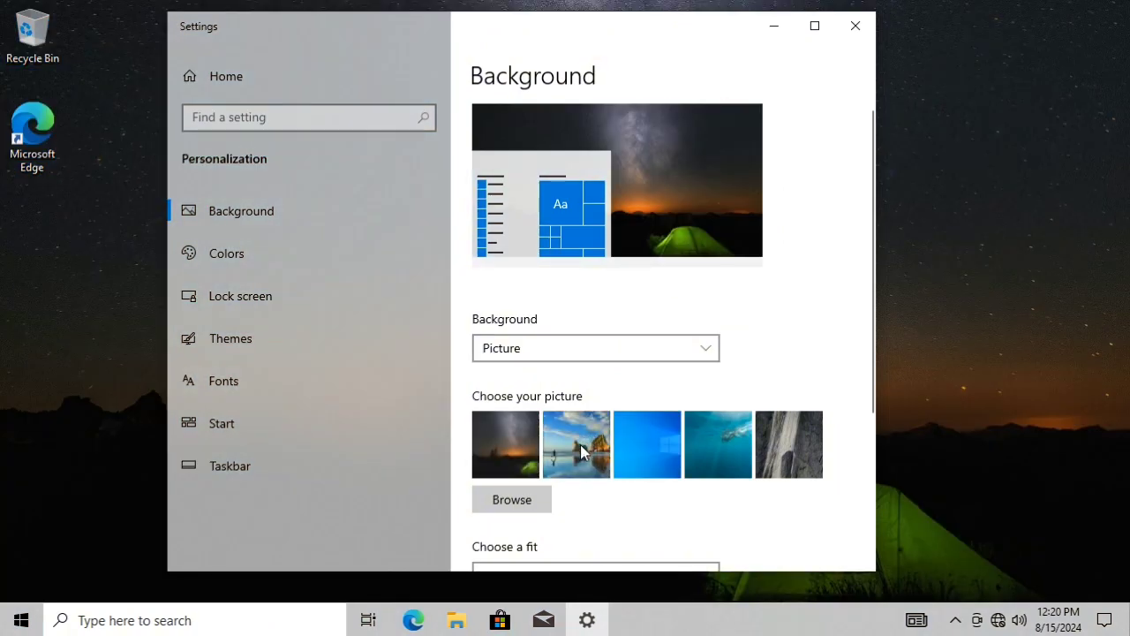
pyautogui.click(628, 436)
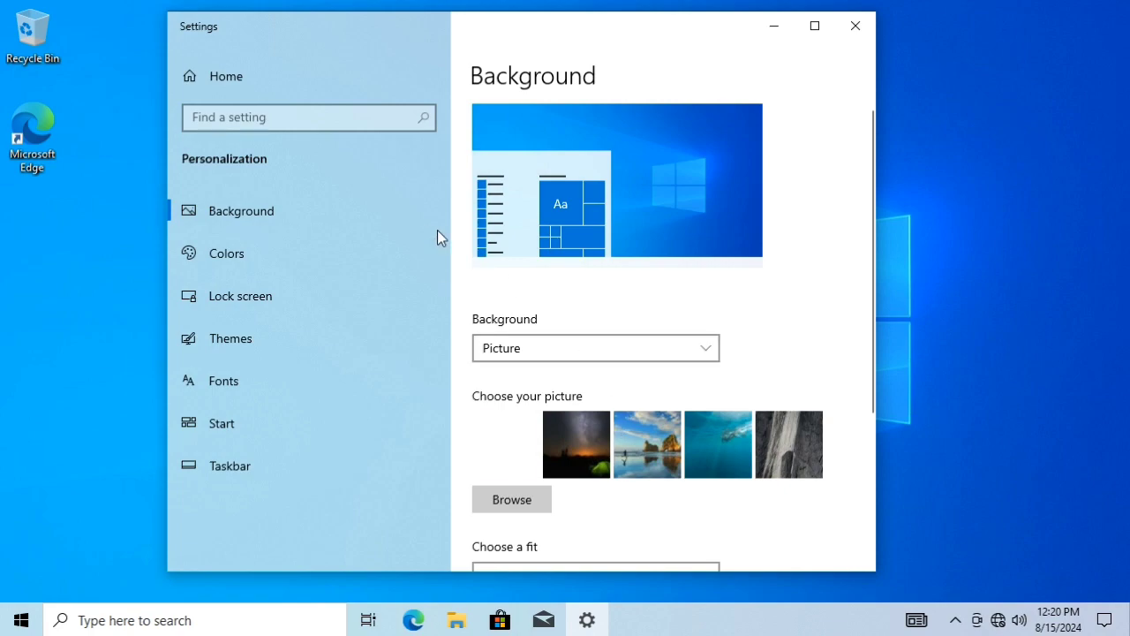
# - Set the Windows color mode to Dark in the Colors settings
pyautogui.click(304, 260)
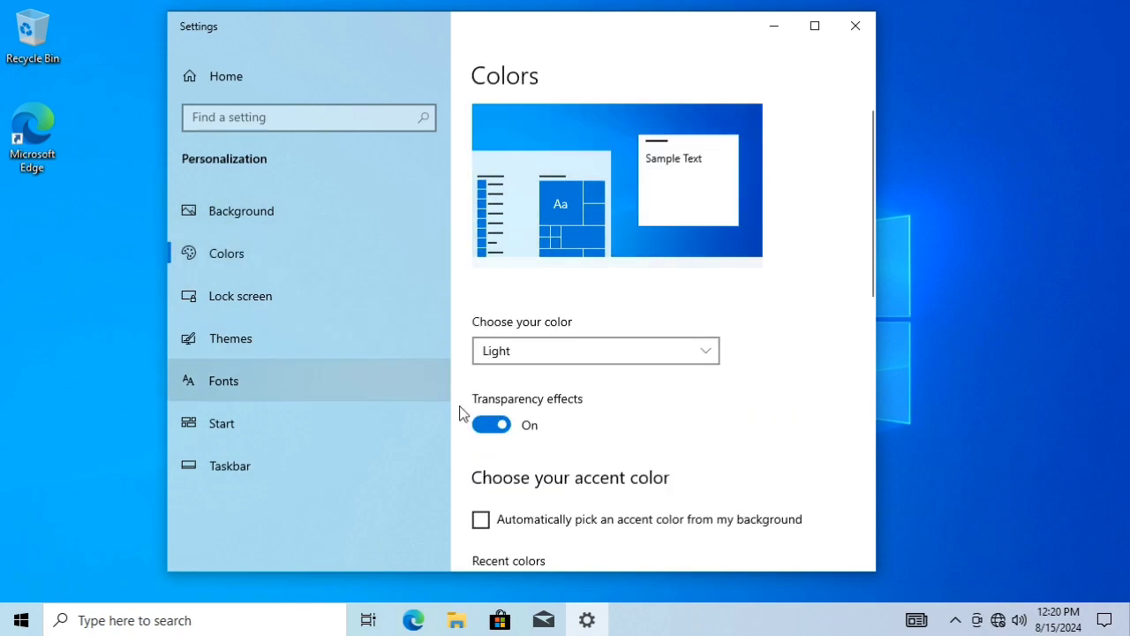
pyautogui.click(557, 353)
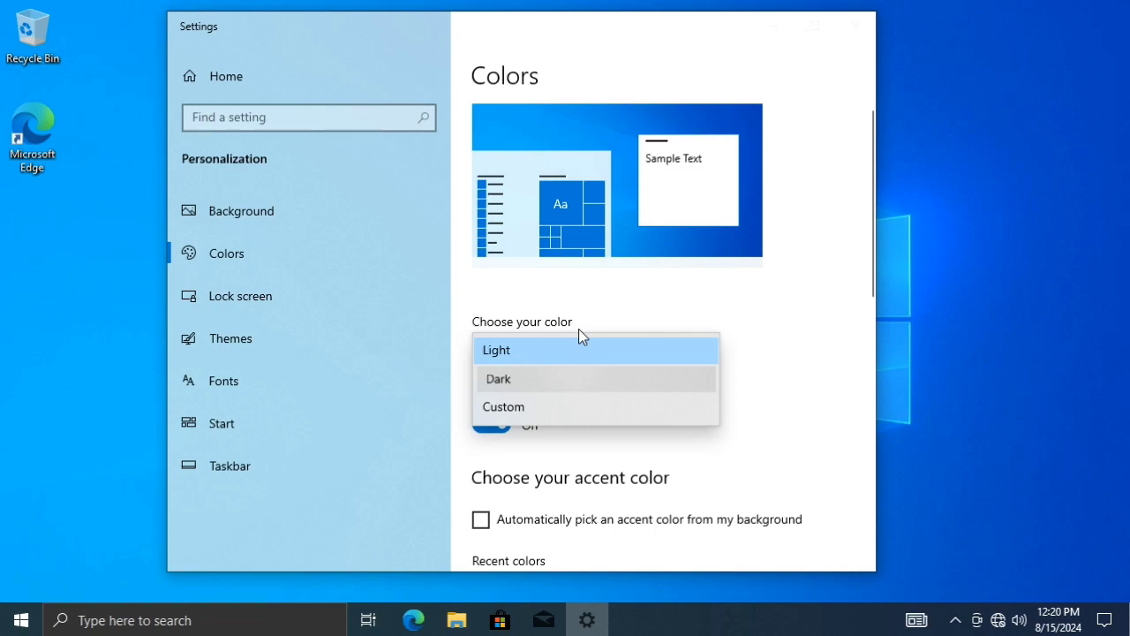
# - Apply the Dark color mode, view the desktop with Settings minimized, and switch the color mode back to Light
pyautogui.press('Return')
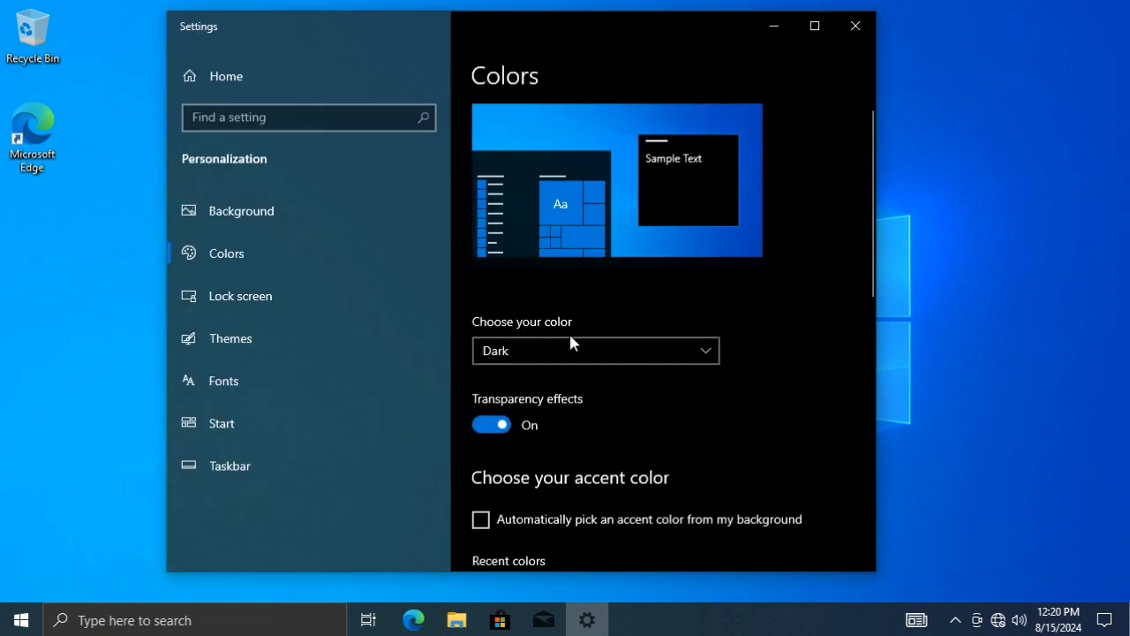
pyautogui.click(773, 27)
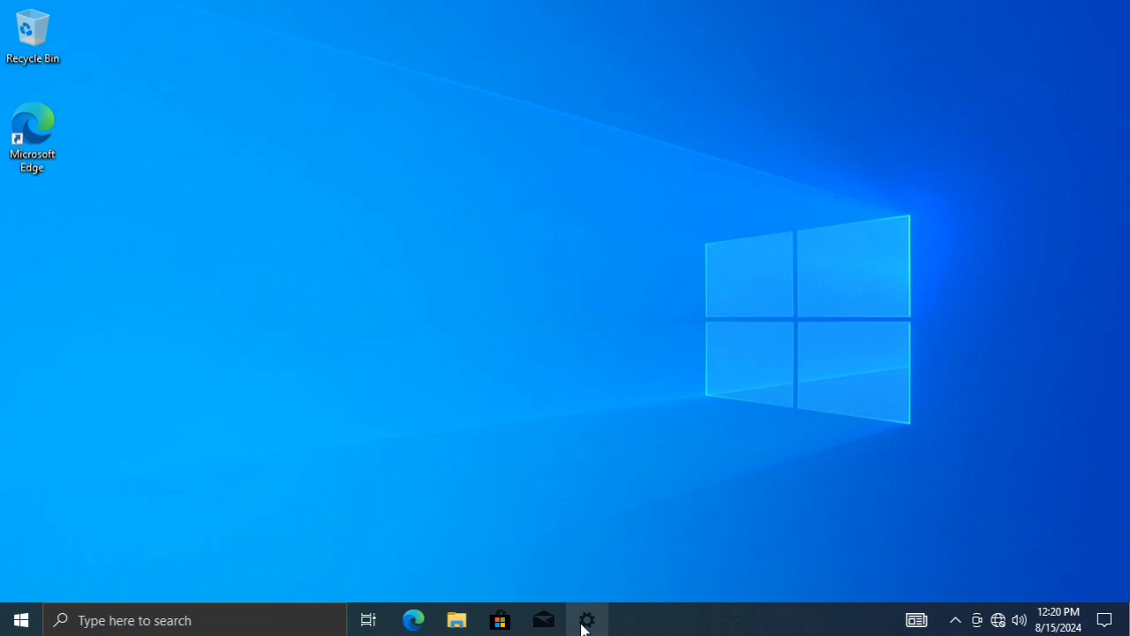
pyautogui.click(586, 621)
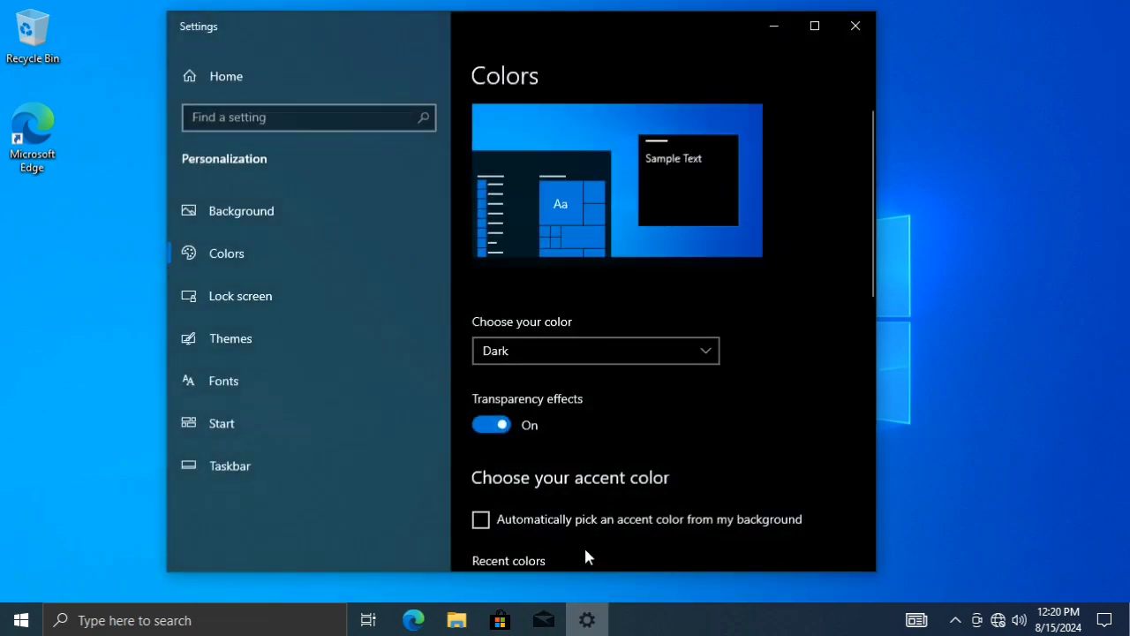
pyautogui.click(673, 351)
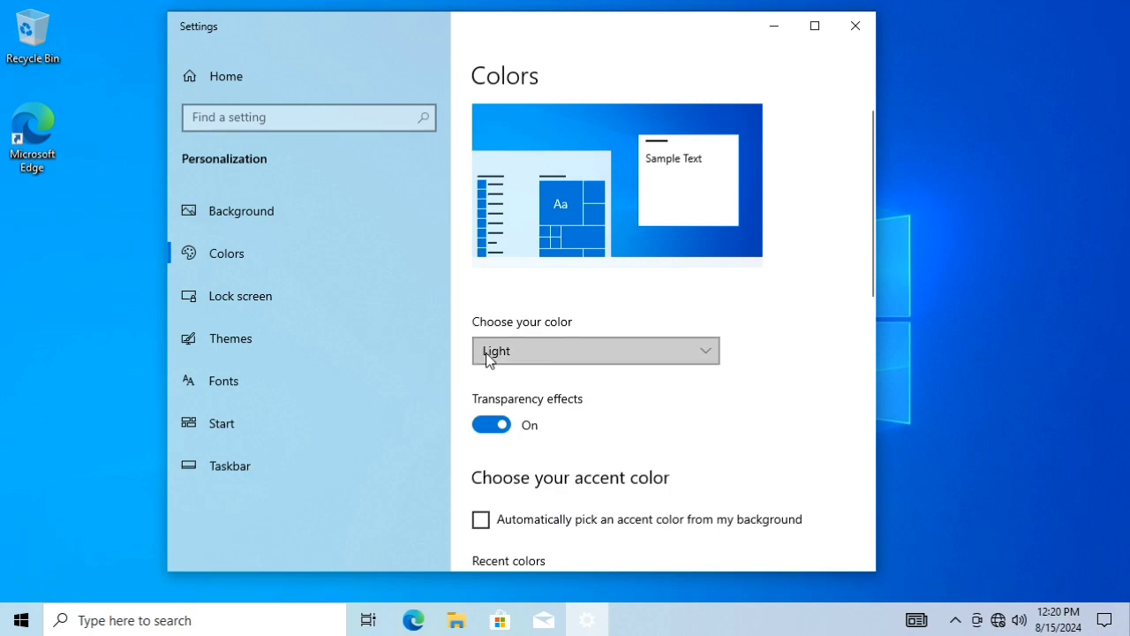
# - Choose the Custom color option, try Dark as the default Windows mode, and return it to Light
pyautogui.click(486, 352)
pyautogui.click(692, 405)
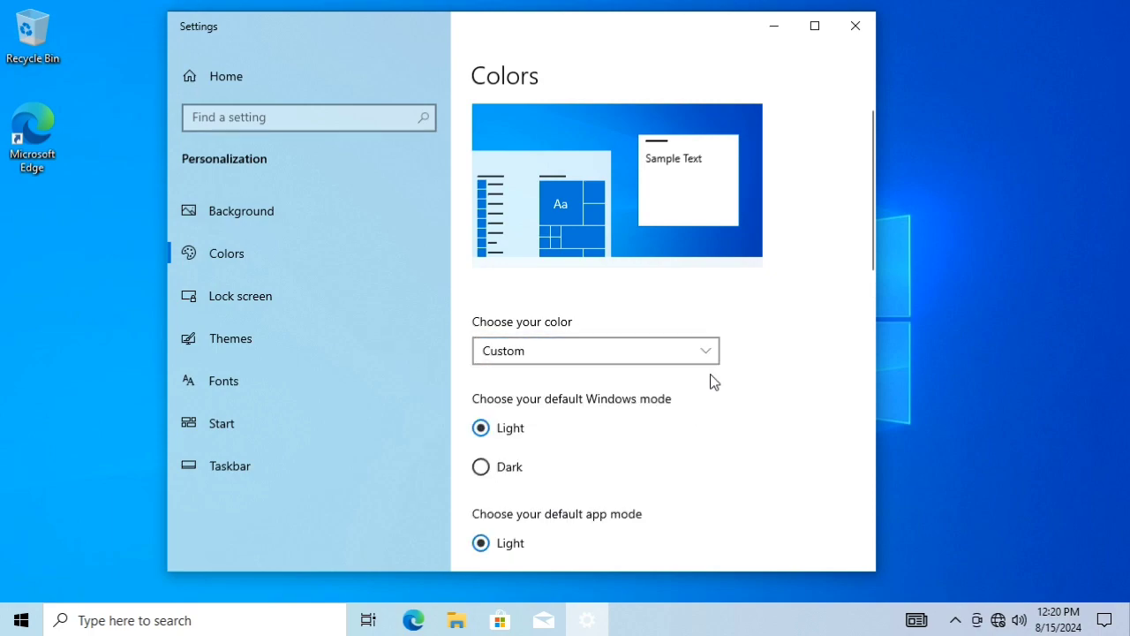
pyautogui.click(481, 466)
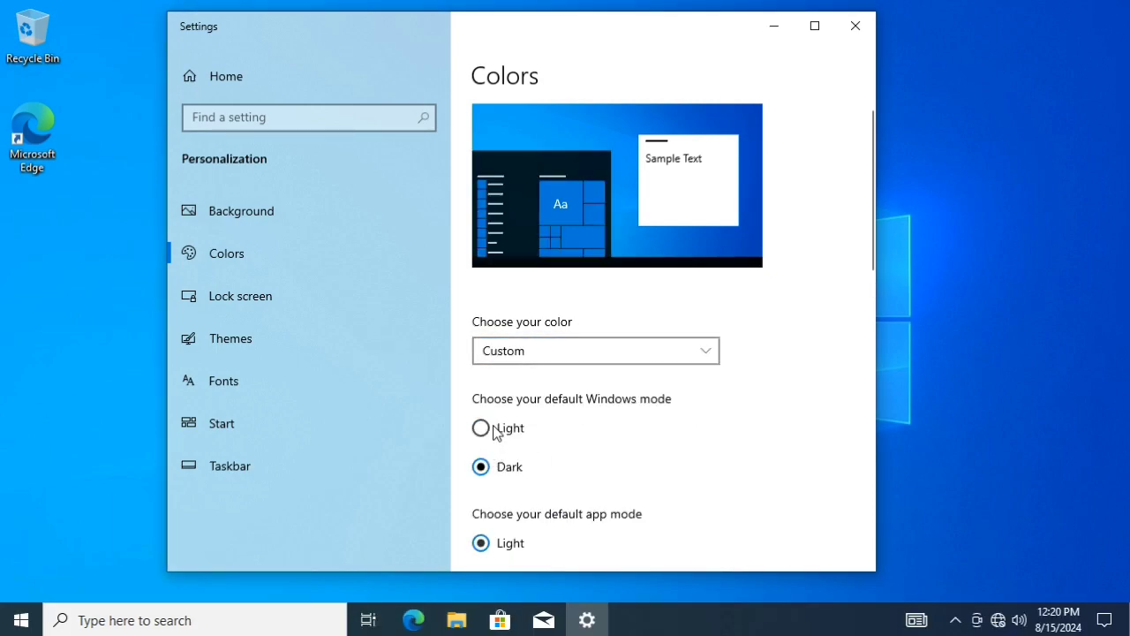
pyautogui.click(499, 429)
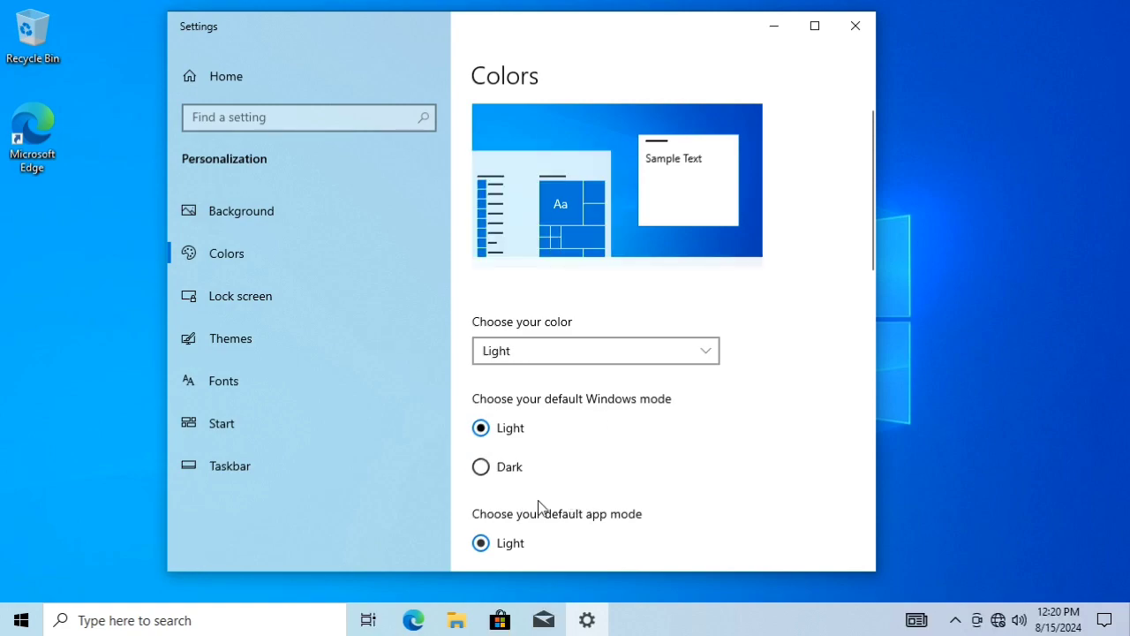
# - Try the available lock screen pictures, set the blue ice cave picture as the lock screen background, and close Settings
pyautogui.click(222, 297)
pyautogui.click(601, 494)
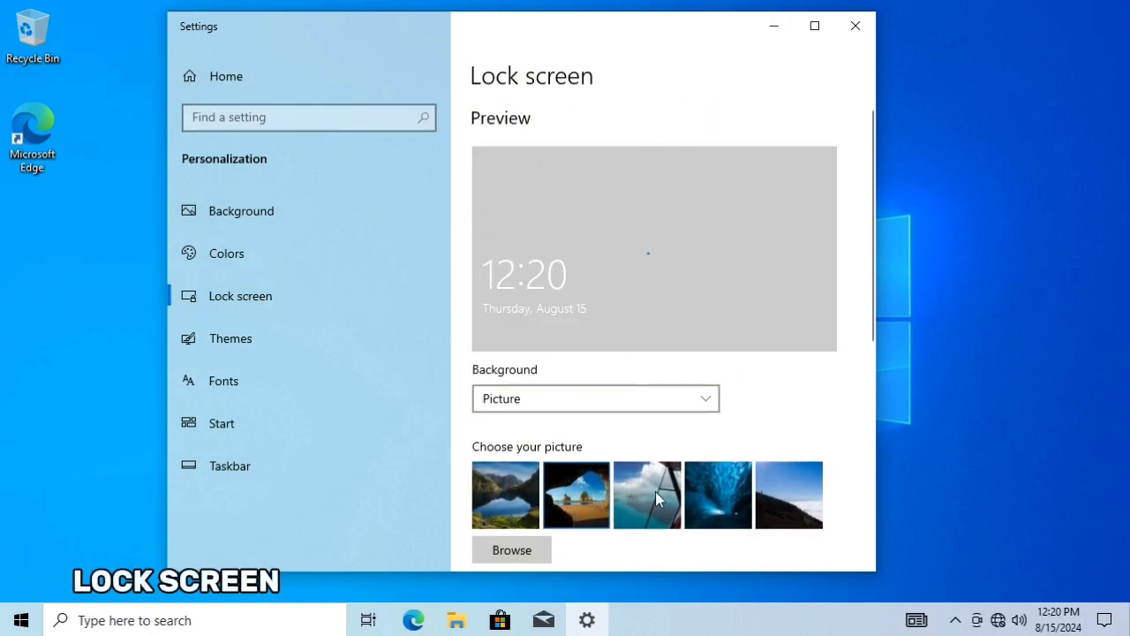
pyautogui.click(579, 494)
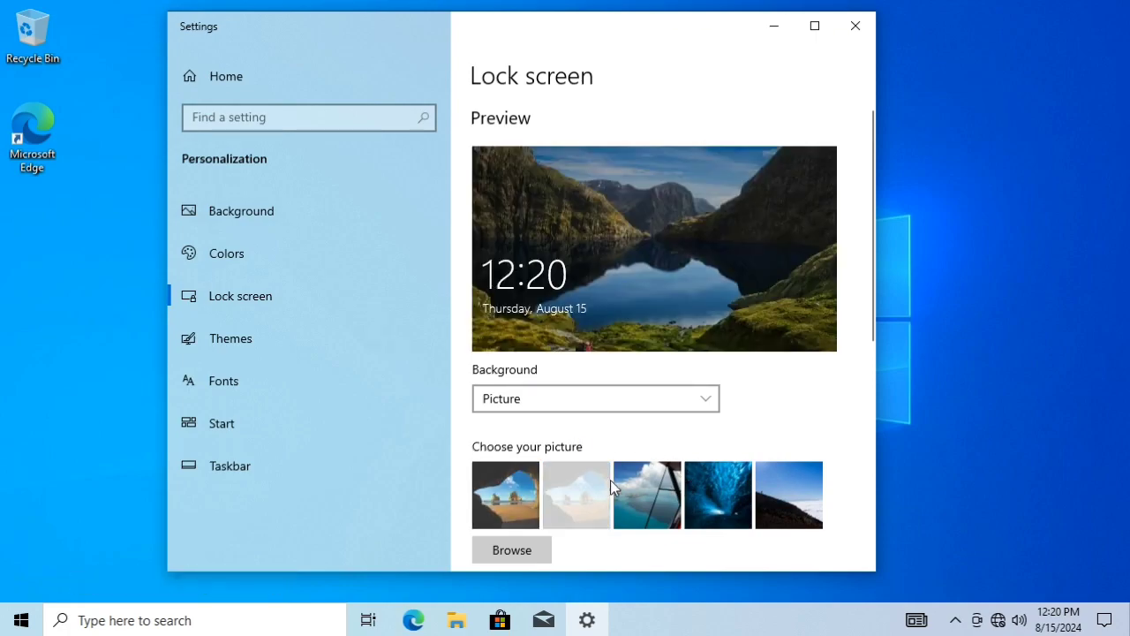
pyautogui.click(710, 497)
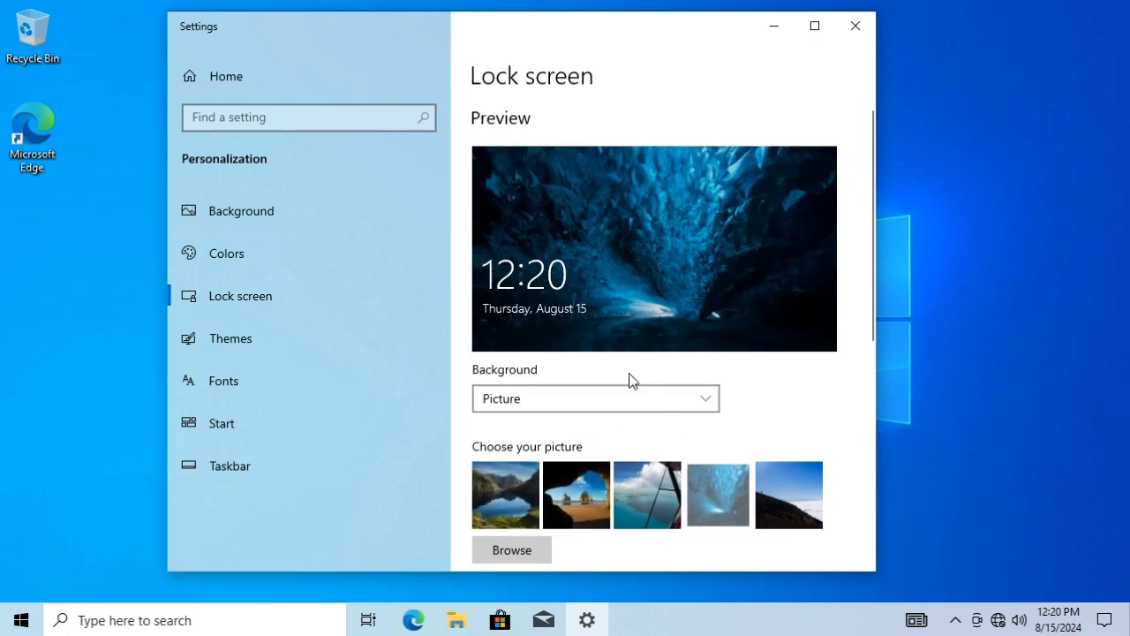
pyautogui.click(855, 26)
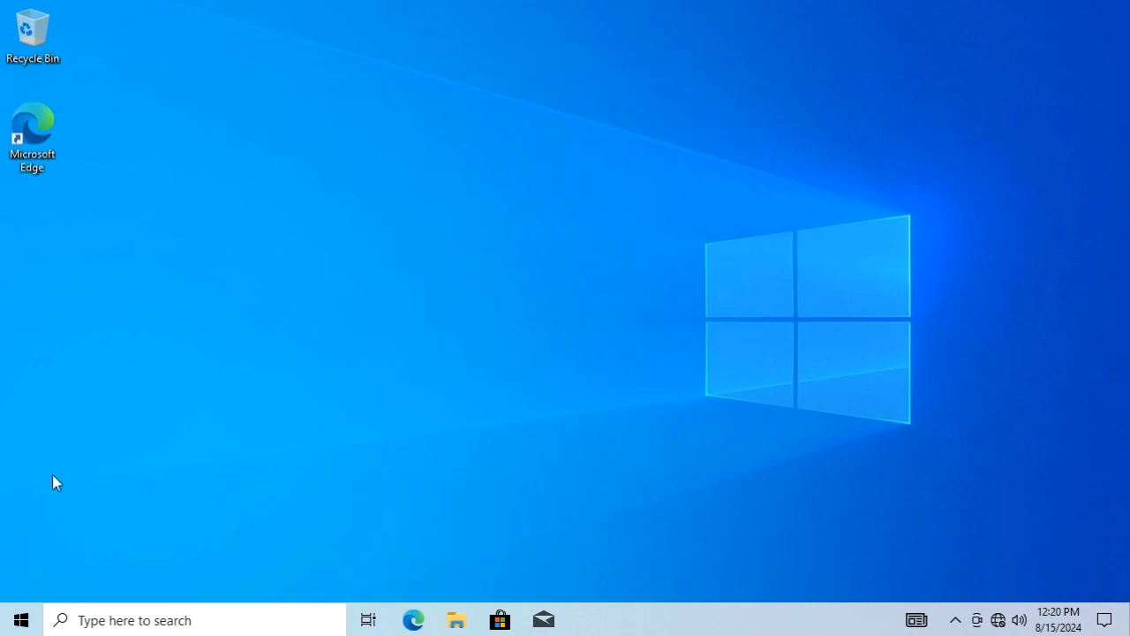
# - Lock the computer to view the new lock screen picture and bring up the sign-in screen
pyautogui.click(21, 619)
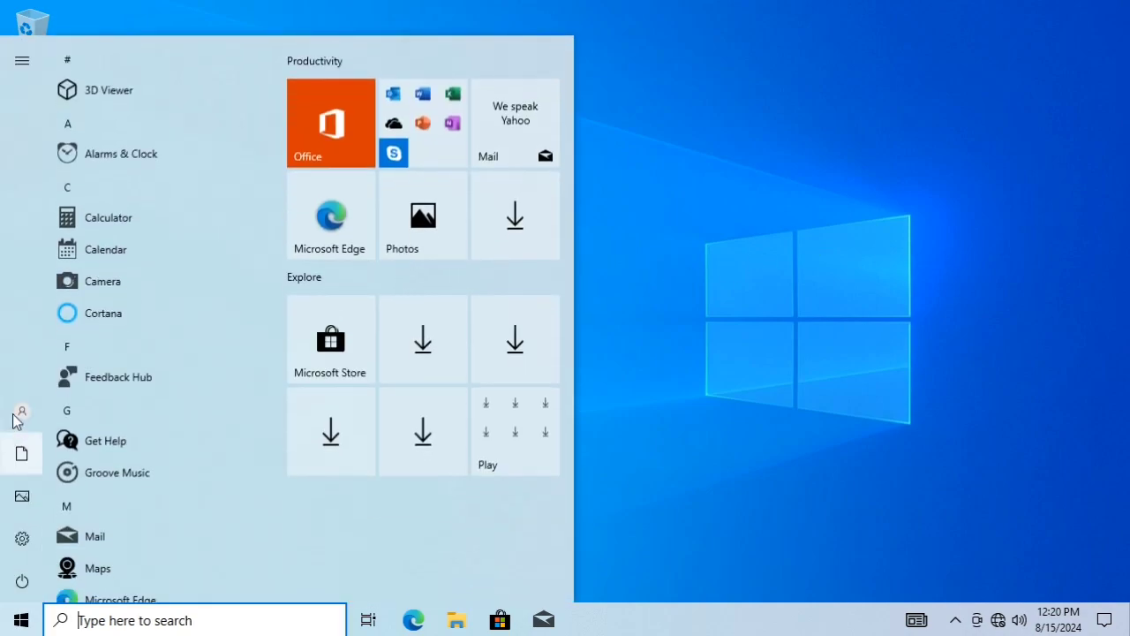
pyautogui.click(22, 411)
pyautogui.click(71, 345)
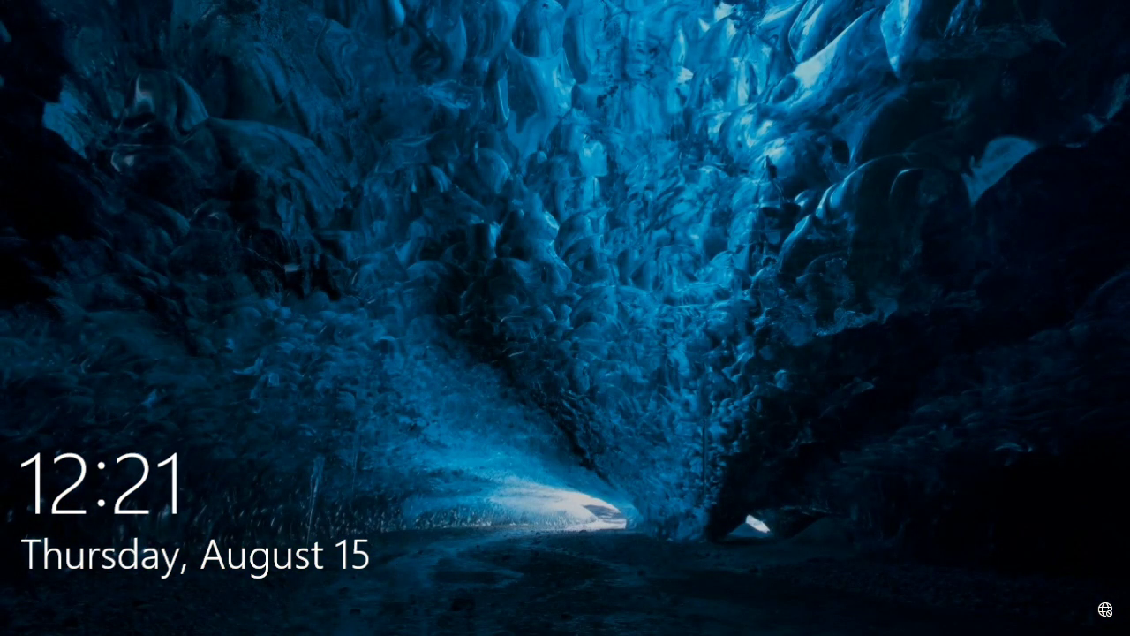
pyautogui.click(643, 500)
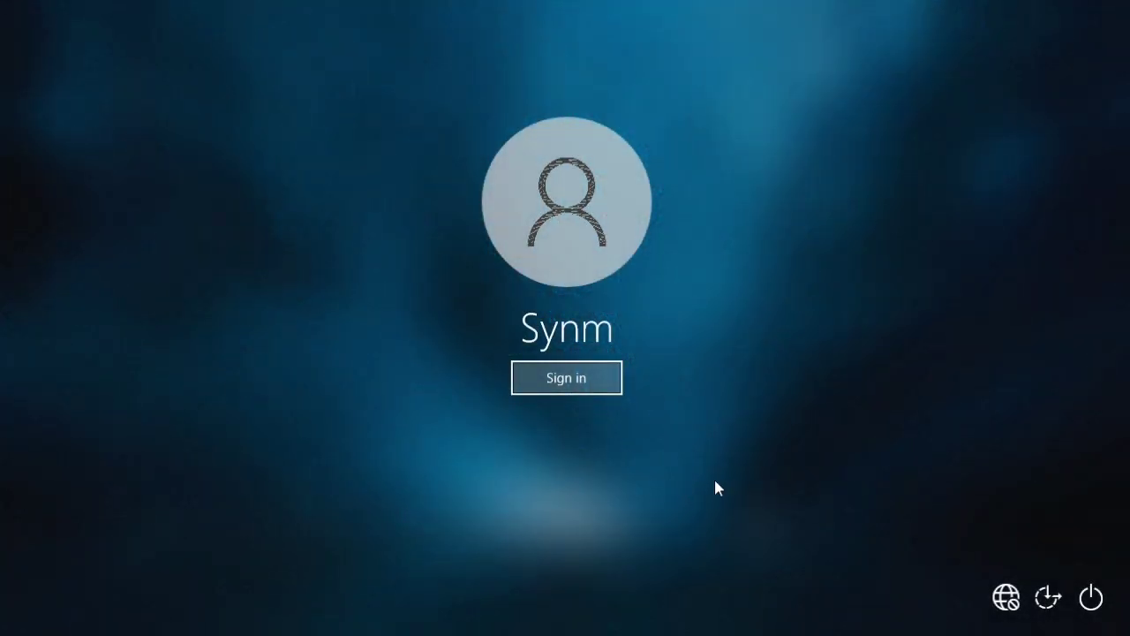
# - Examine the power, ease of access and network options on the sign-in screen, and sign back in to the desktop
pyautogui.click(1093, 597)
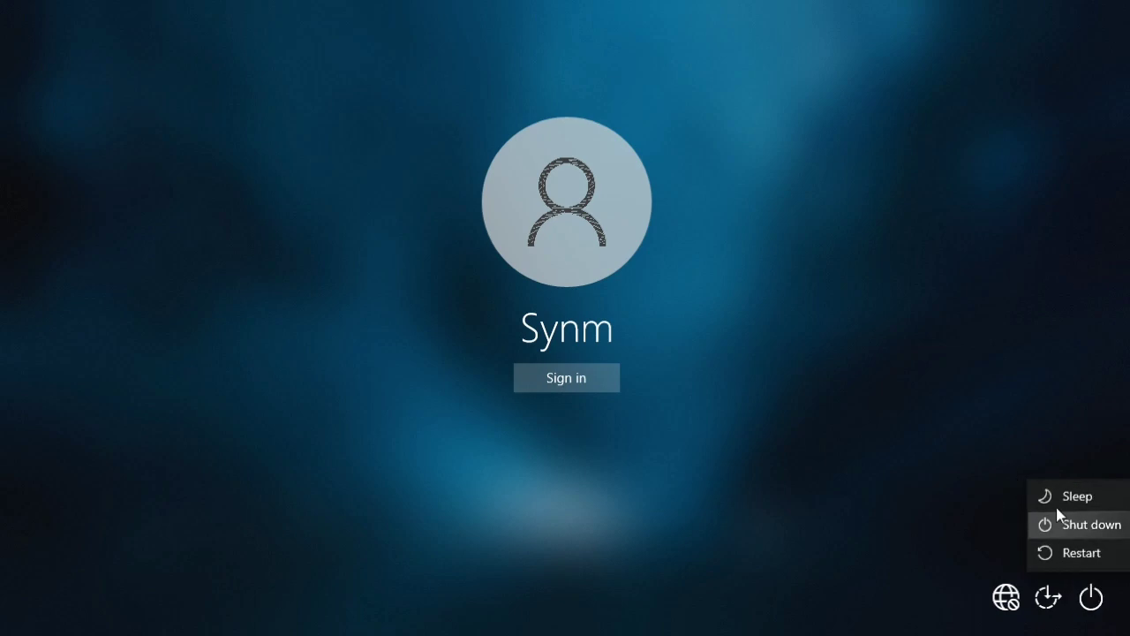
pyautogui.click(1047, 581)
pyautogui.click(1047, 597)
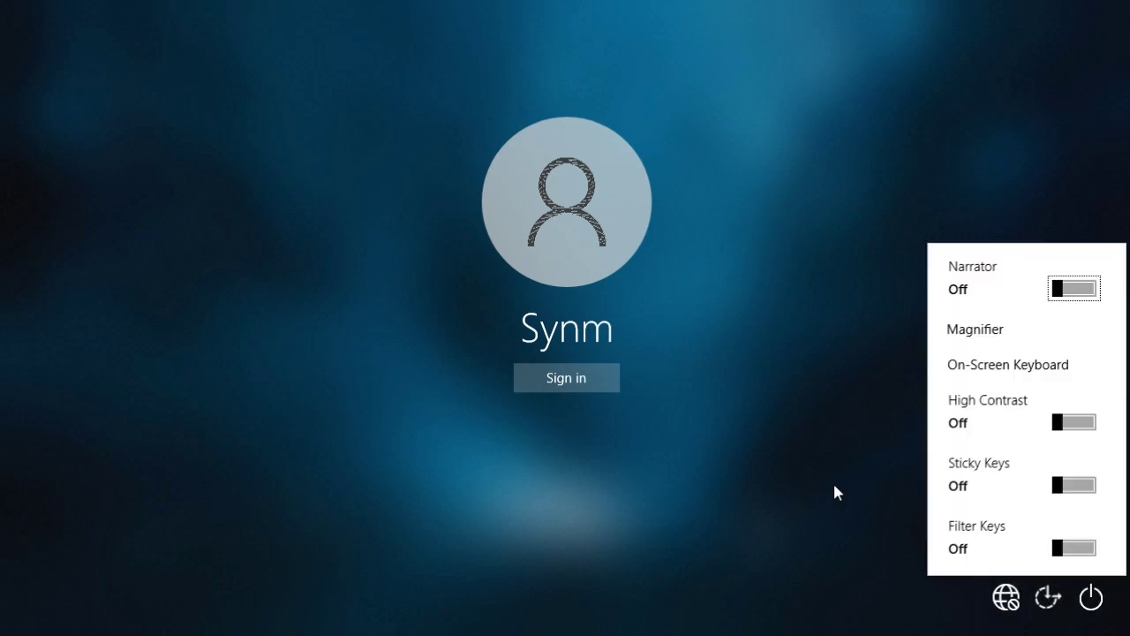
pyautogui.click(1007, 596)
pyautogui.click(1006, 597)
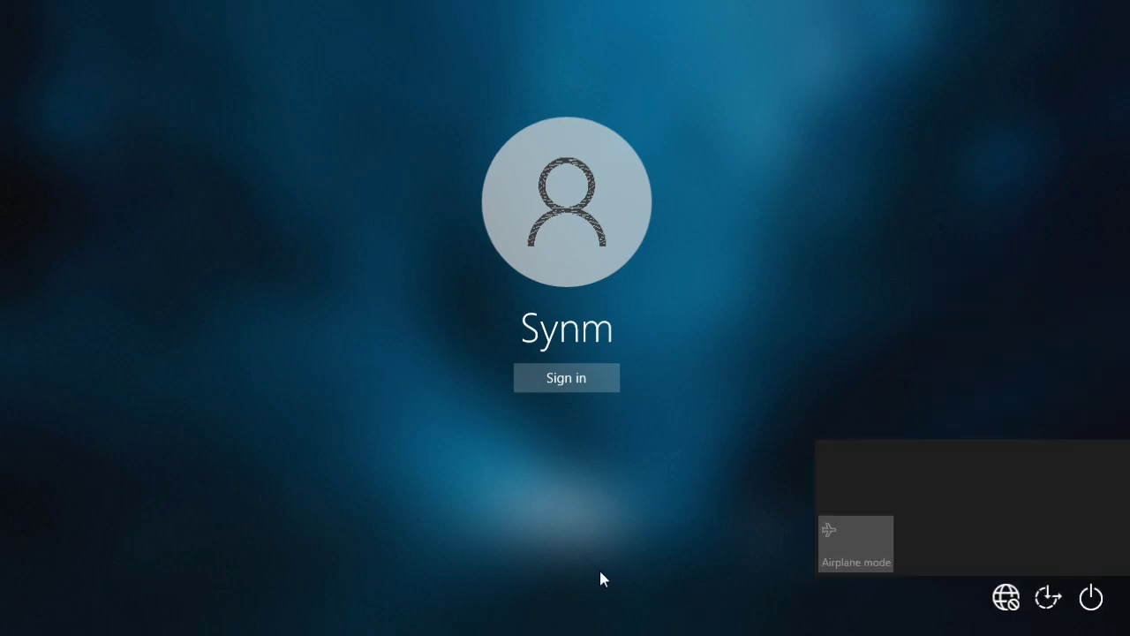
pyautogui.click(618, 381)
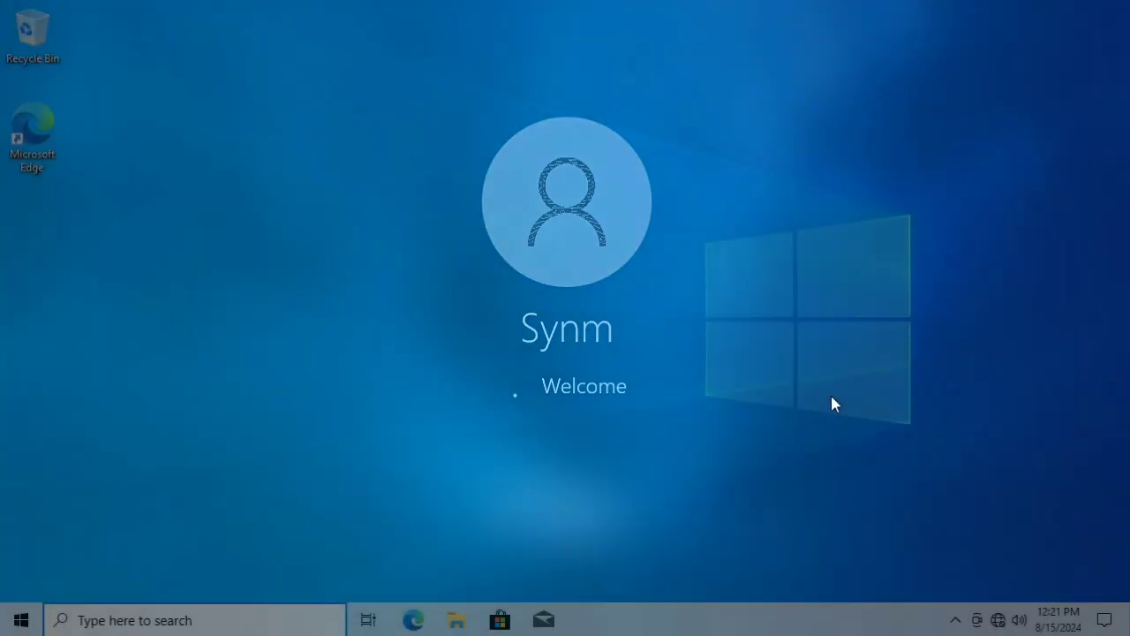
pyautogui.click(713, 364)
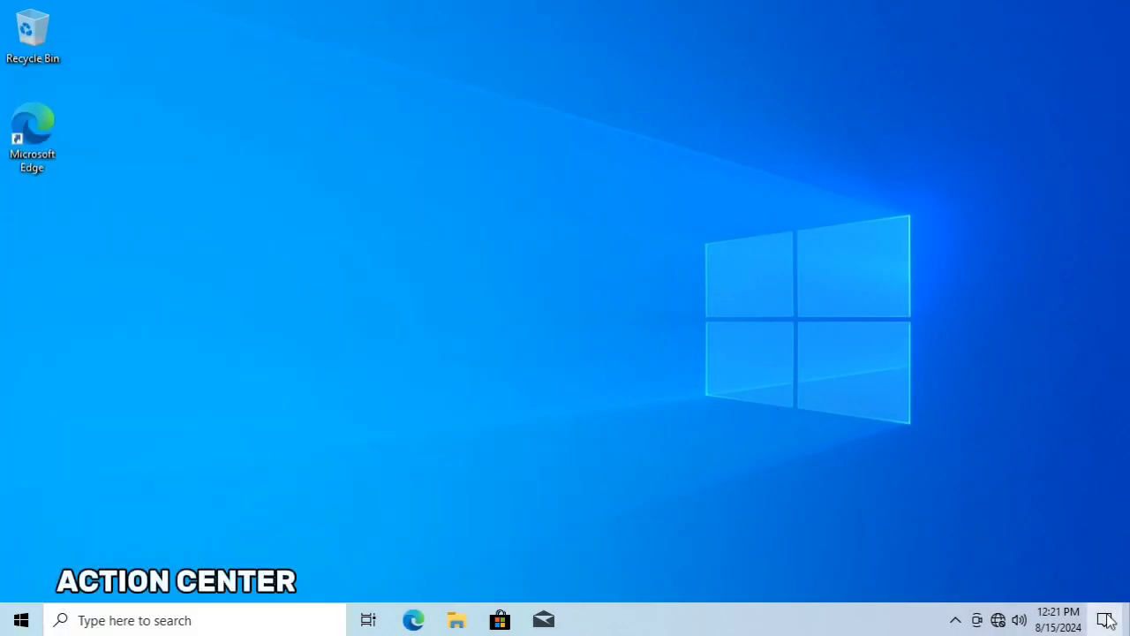
# - Open the action center, expand its quick actions to view them all, and close it
pyautogui.click(1105, 620)
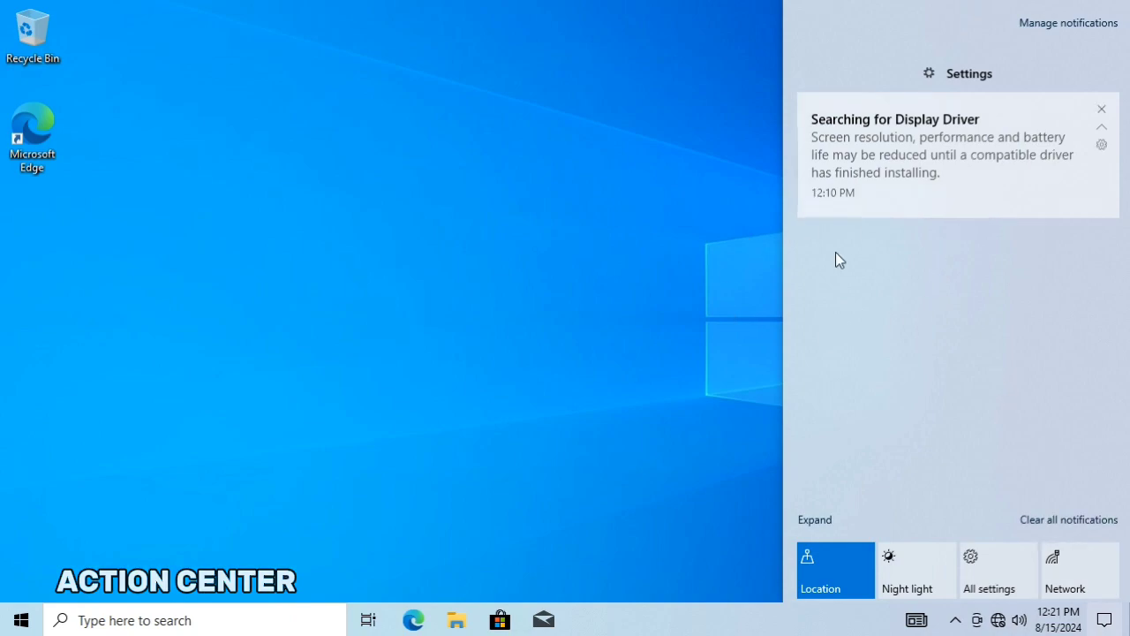
pyautogui.click(821, 520)
pyautogui.click(724, 372)
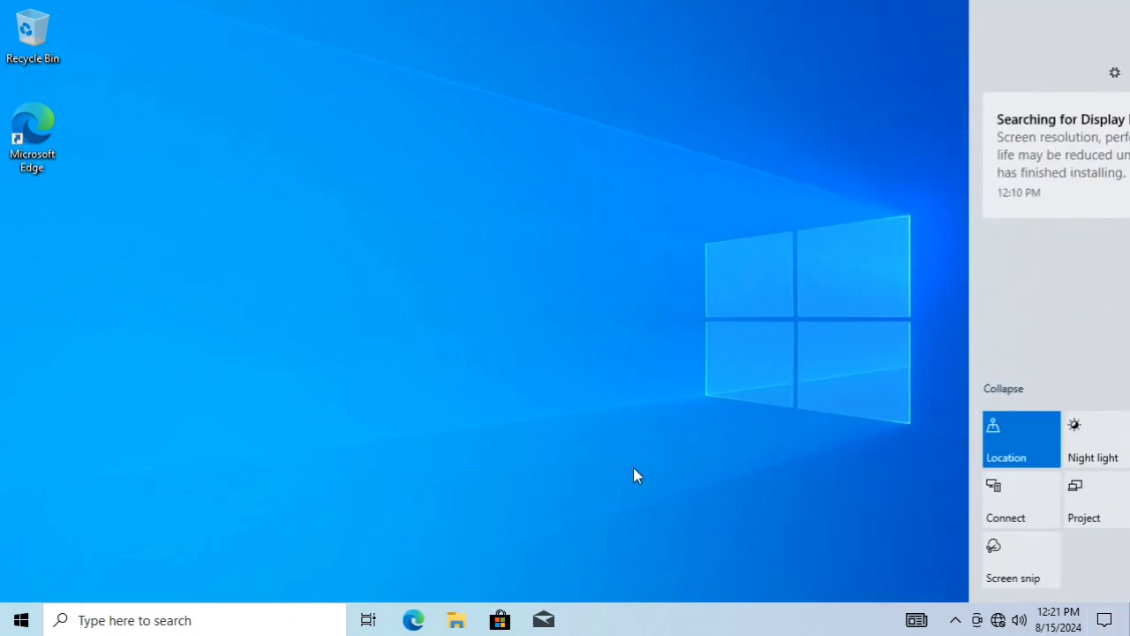
# - View the calendar, the volume and network controls, and the hidden system tray icons
pyautogui.click(1086, 625)
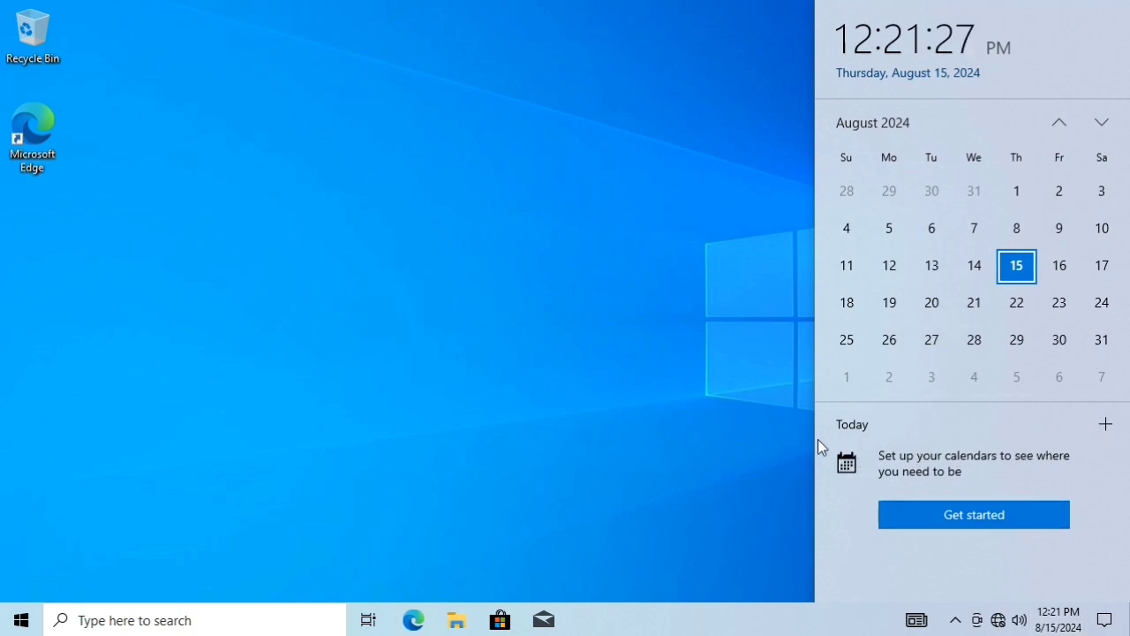
pyautogui.click(627, 391)
pyautogui.click(1022, 623)
pyautogui.click(999, 620)
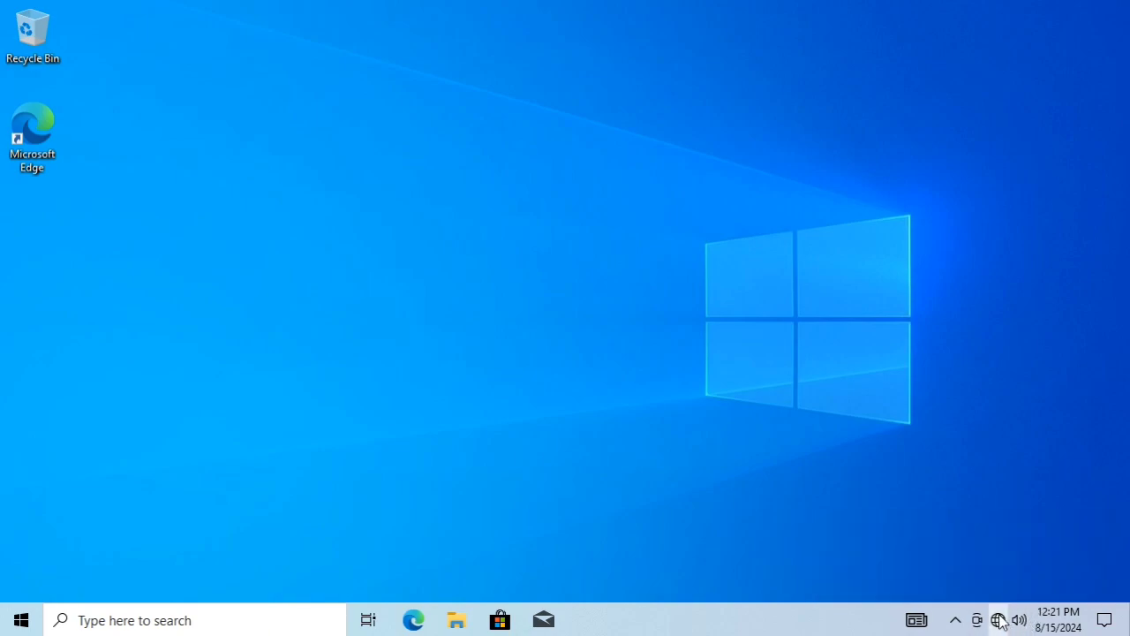
pyautogui.click(955, 620)
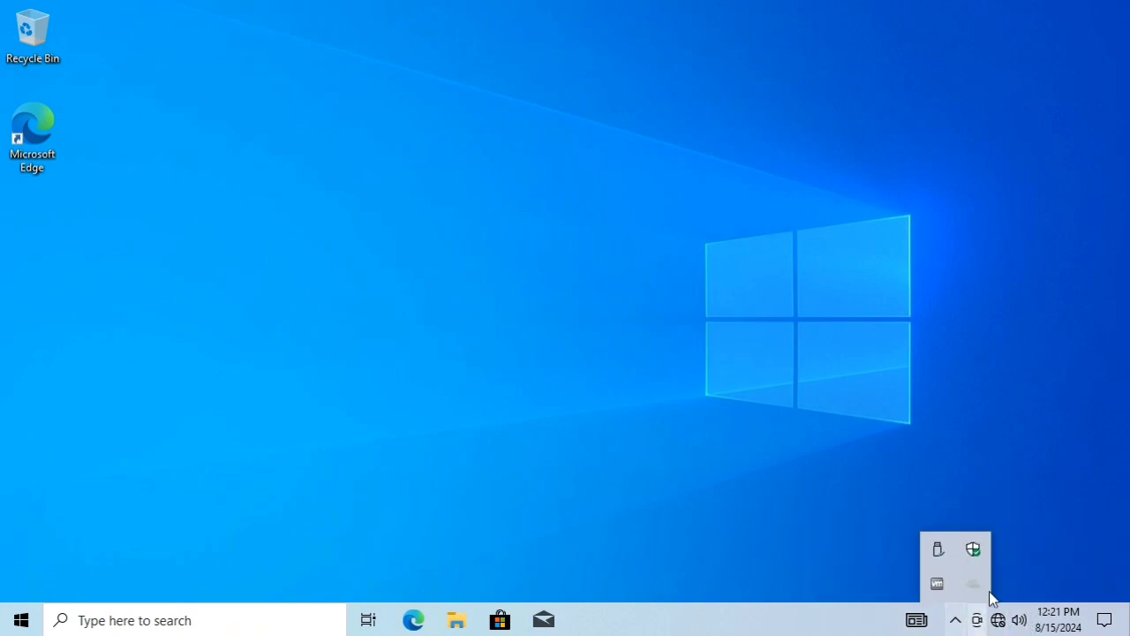
pyautogui.click(848, 520)
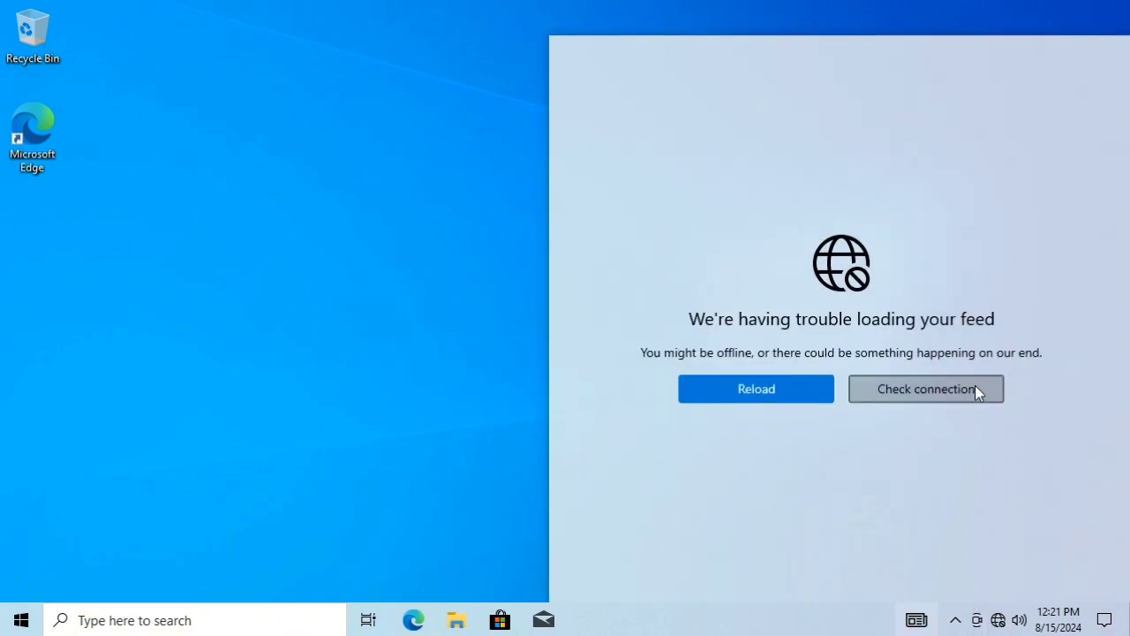
# - Try to reload the news feed, close it, and open the calendar again
pyautogui.click(728, 384)
pyautogui.click(415, 423)
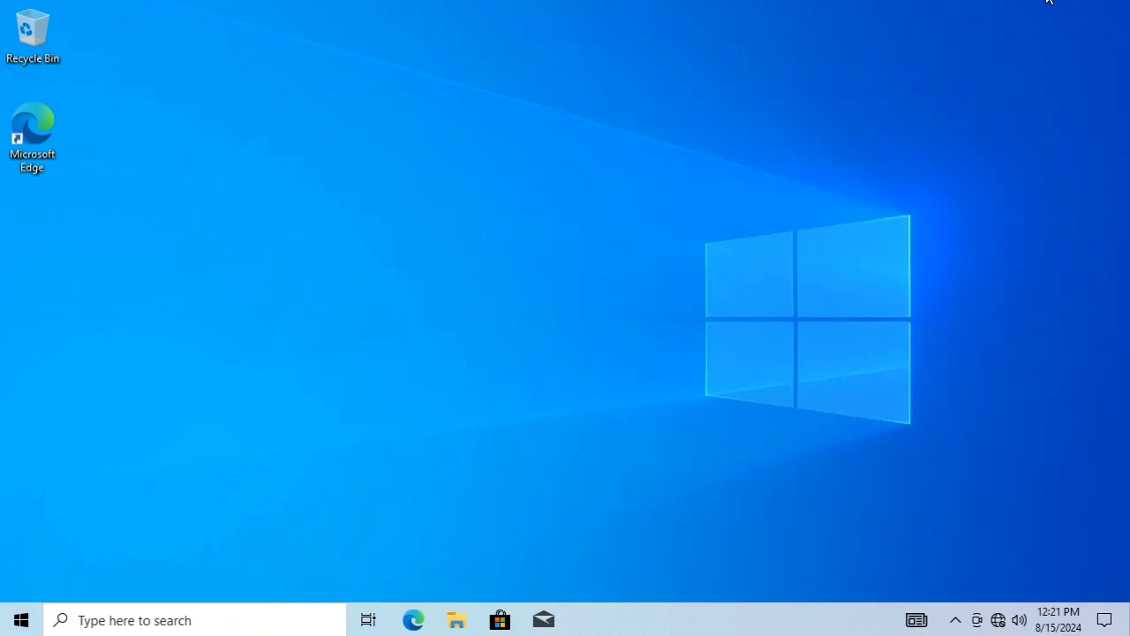
pyautogui.click(1058, 619)
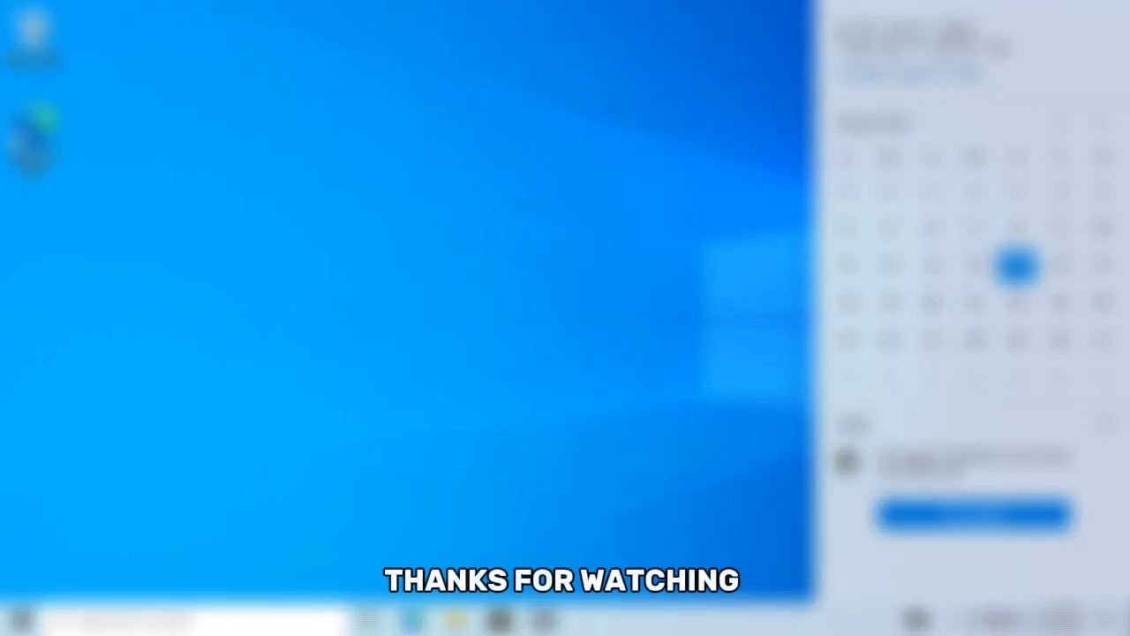